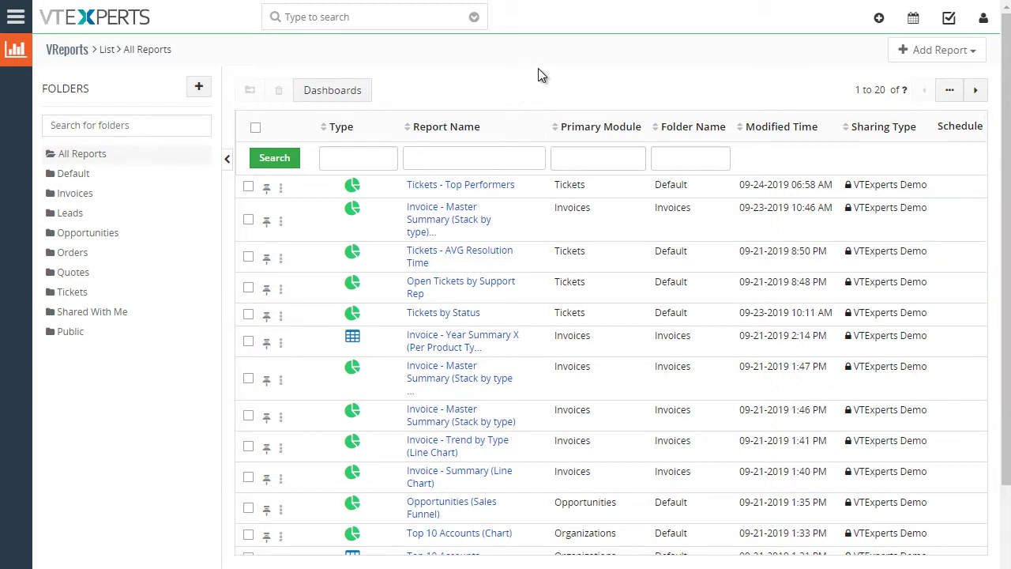
Step: Examine the main navigation entries, the collapsible folder list, the report type filter options and the list of all reports
click(16, 16)
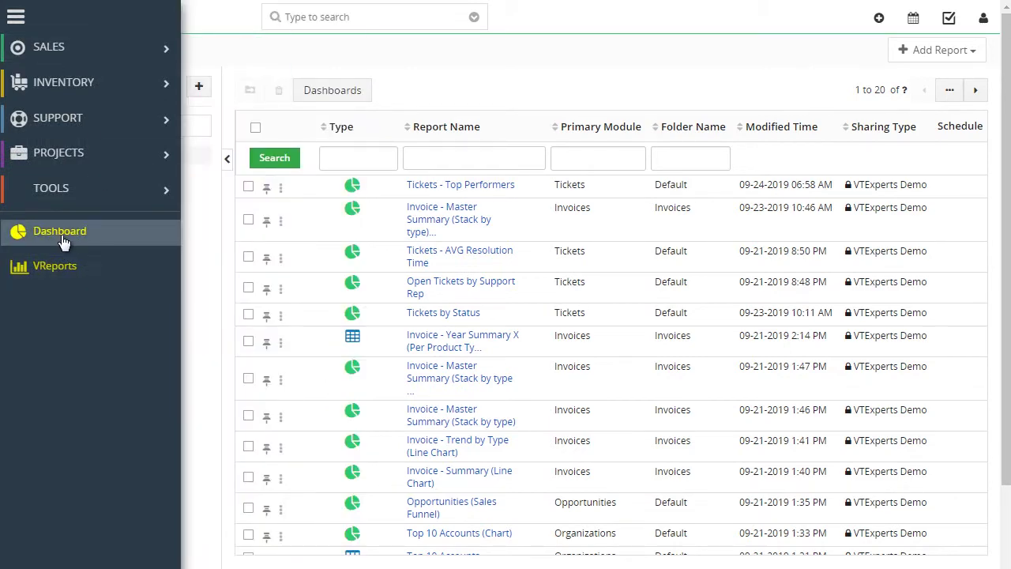
mouse_move(134, 207)
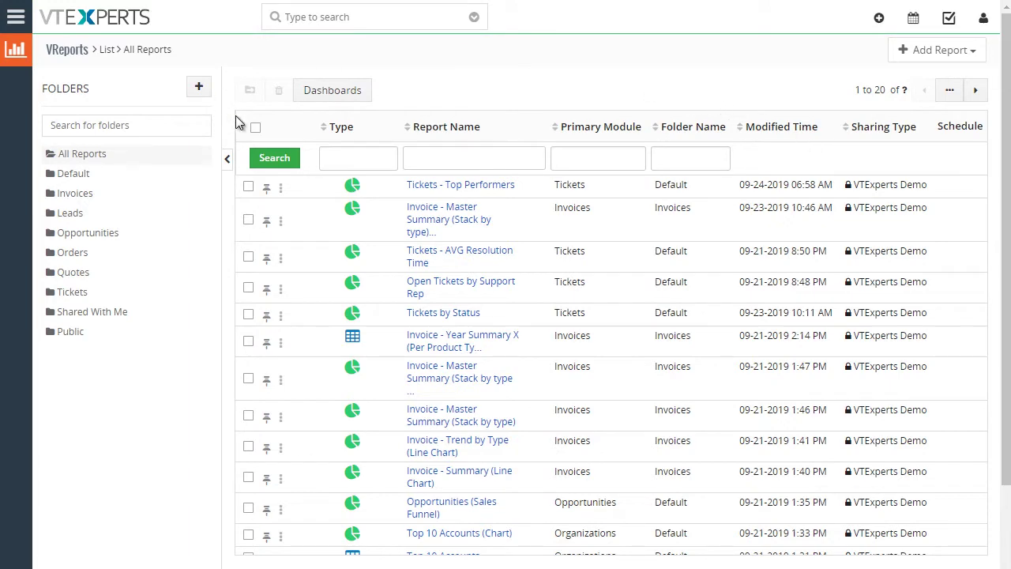
click(227, 159)
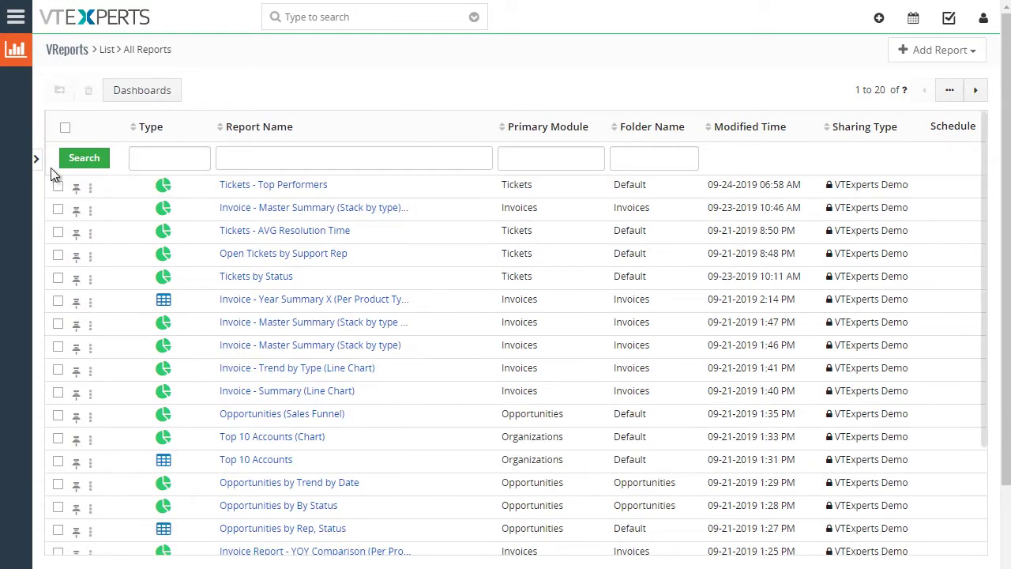
click(37, 160)
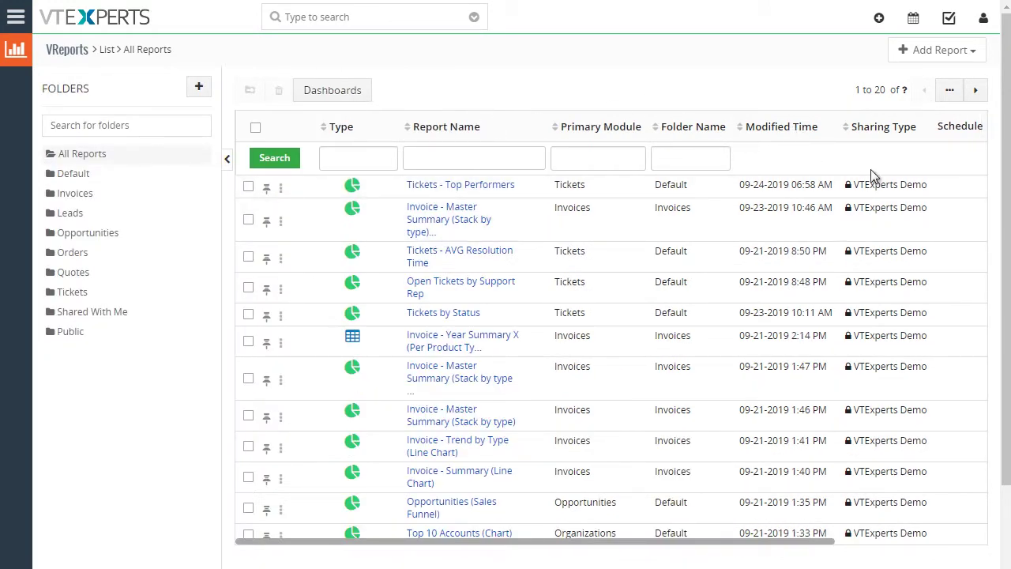
click(356, 158)
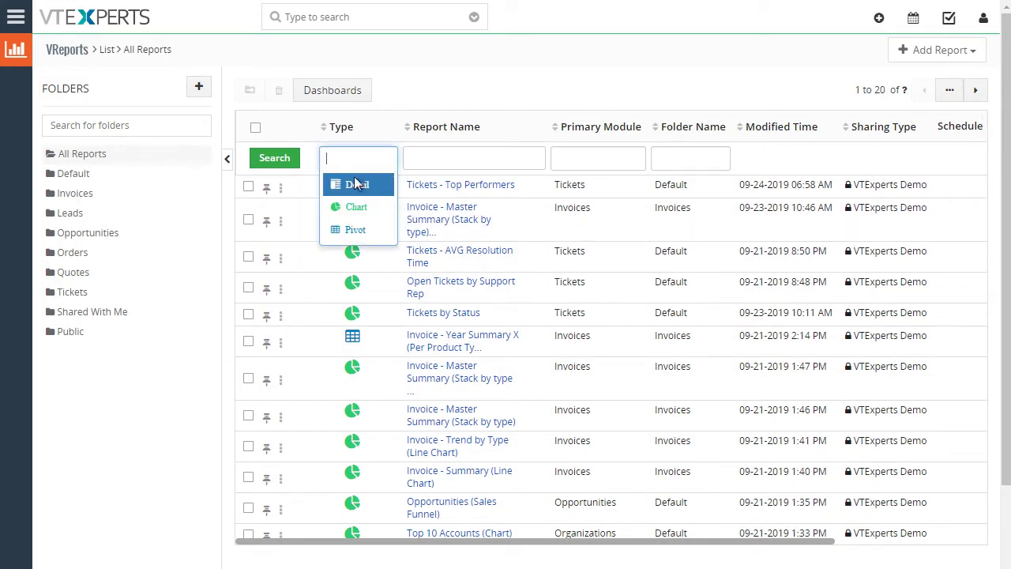
click(460, 85)
click(366, 164)
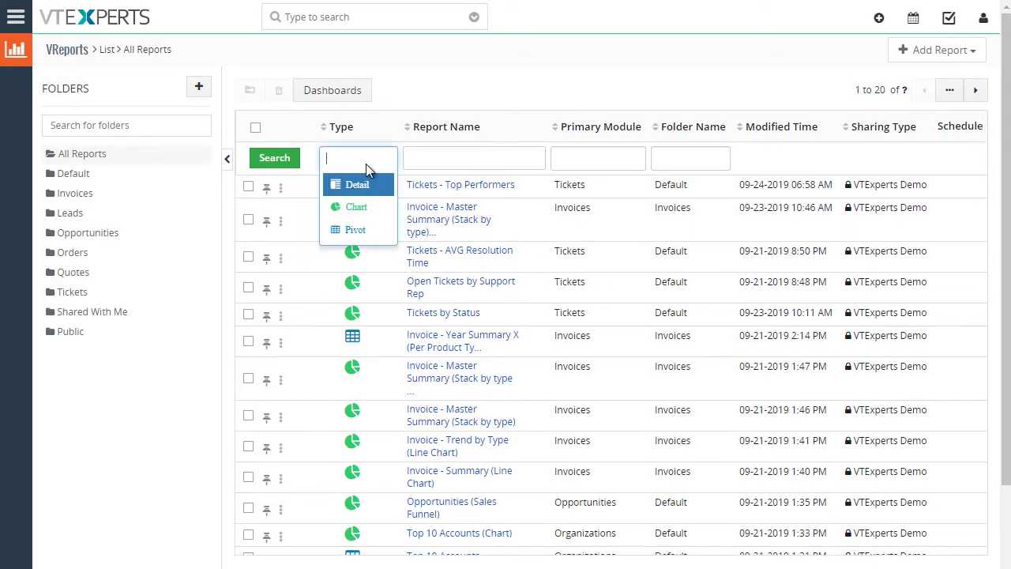
click(518, 82)
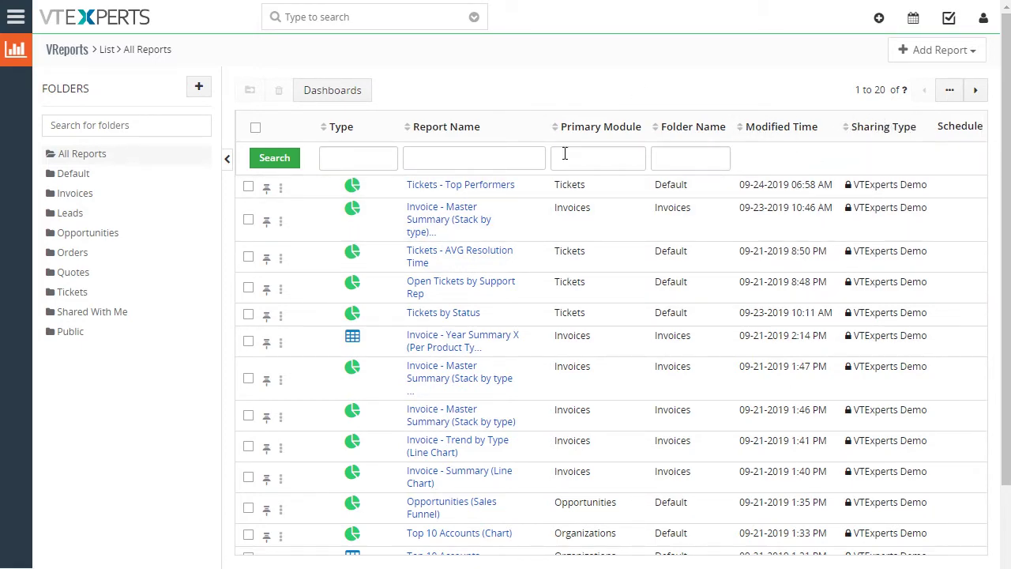
scroll(722, 275, down, 5)
scroll(718, 276, up, 5)
Step: Start a new chart report and name it "Test Report"
click(923, 56)
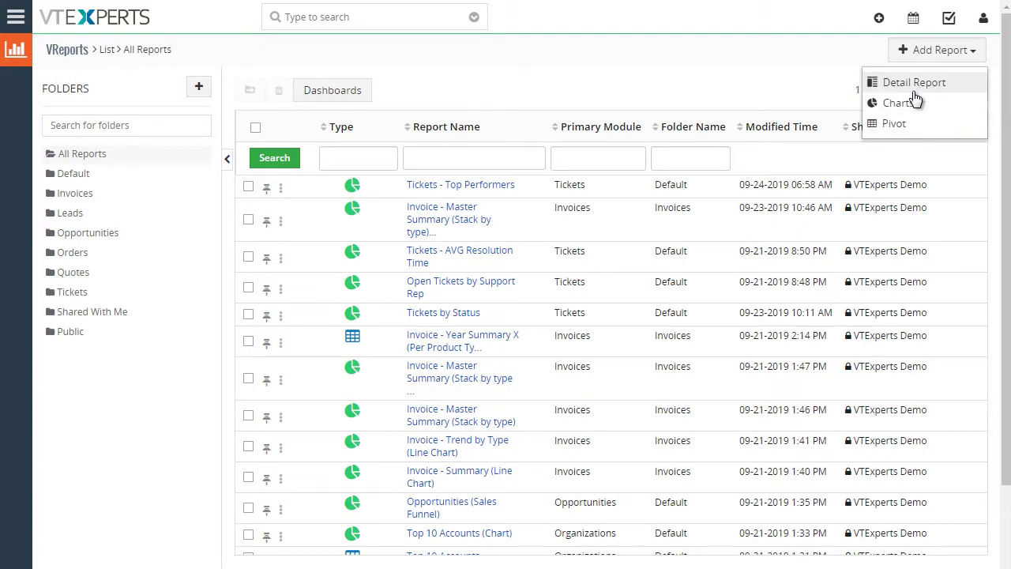
click(890, 106)
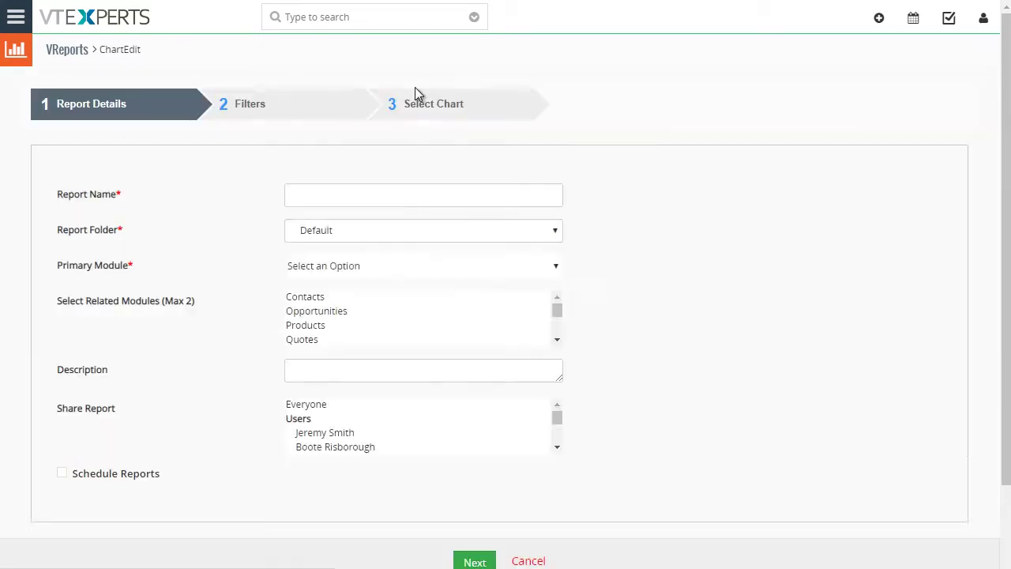
click(366, 187)
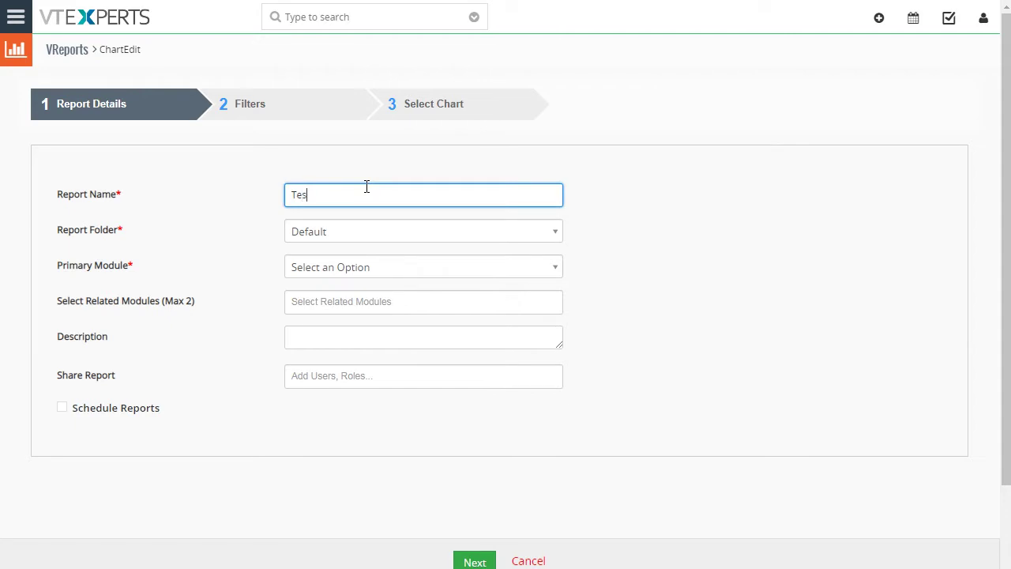
text(Test Report)
Step: Keep the report in the Default folder and choose Invoices as its primary module
click(395, 235)
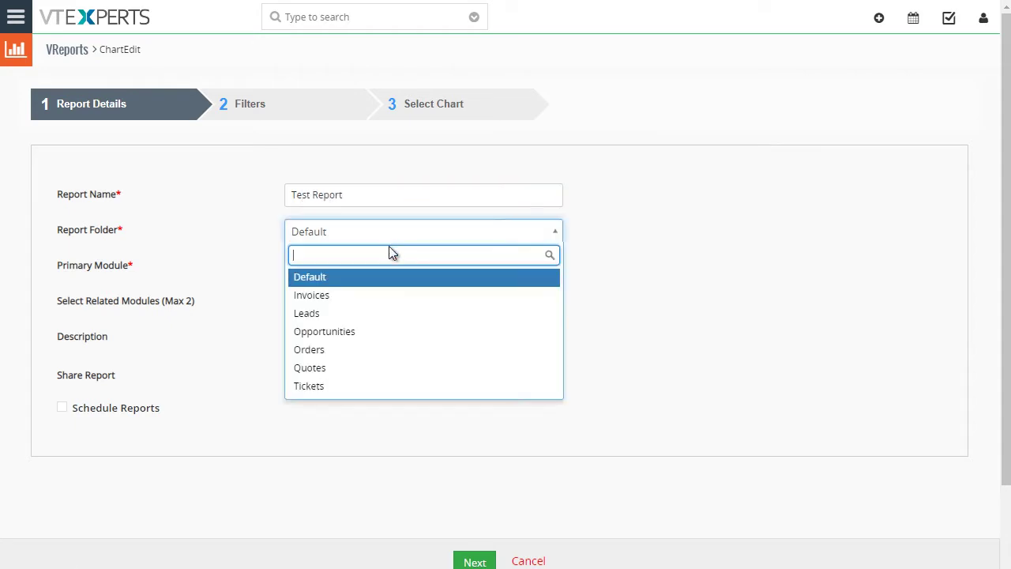
click(276, 242)
click(320, 268)
text(inv)
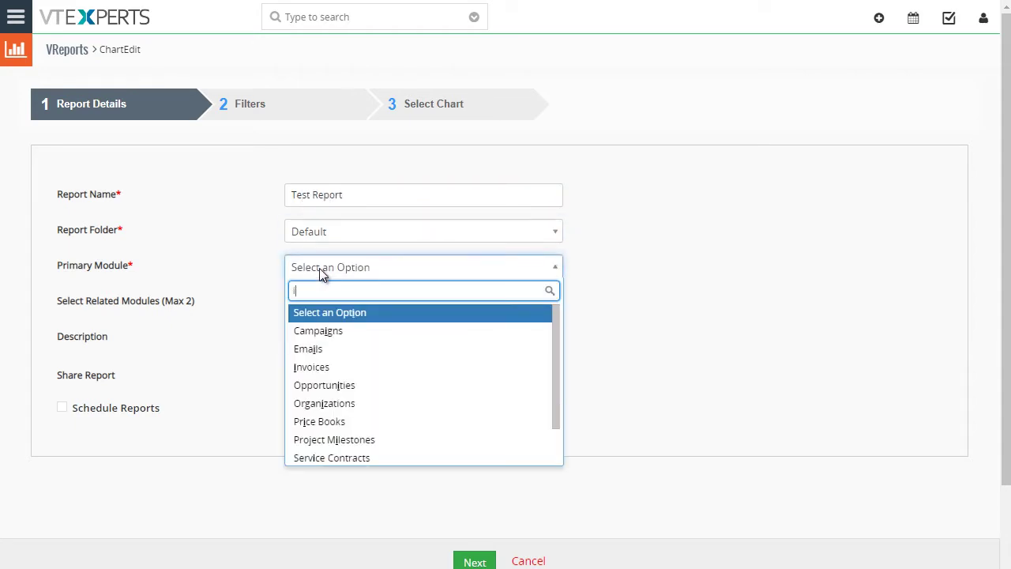
key(Return)
Step: Check the available related modules without choosing one, and share the report with Everyone
click(324, 296)
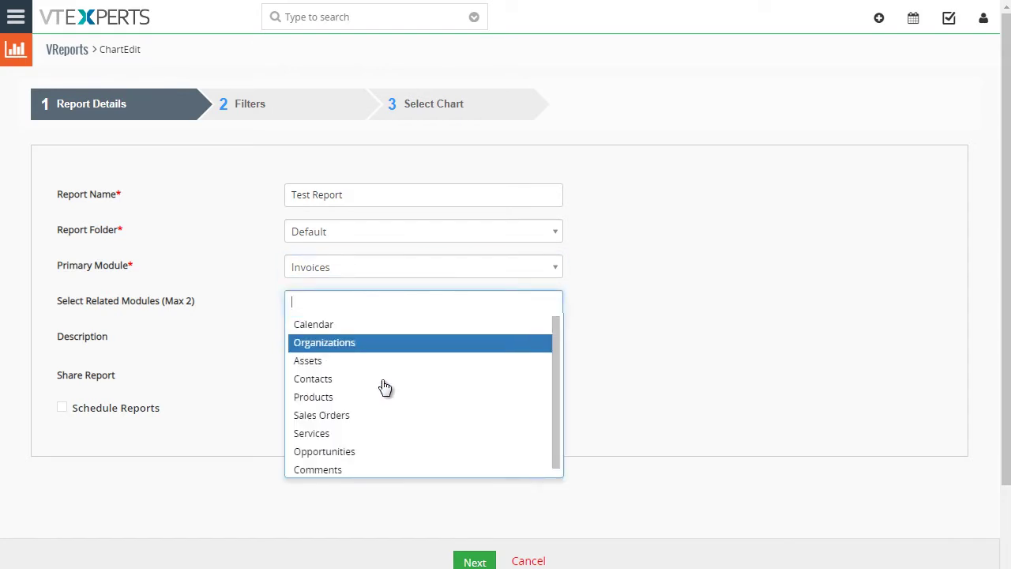
click(611, 338)
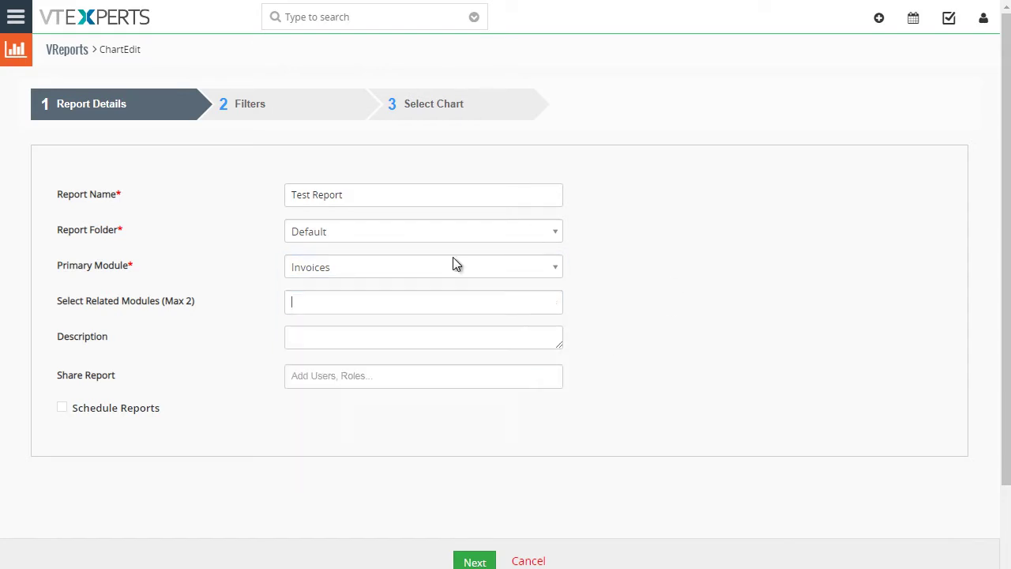
click(344, 340)
click(350, 379)
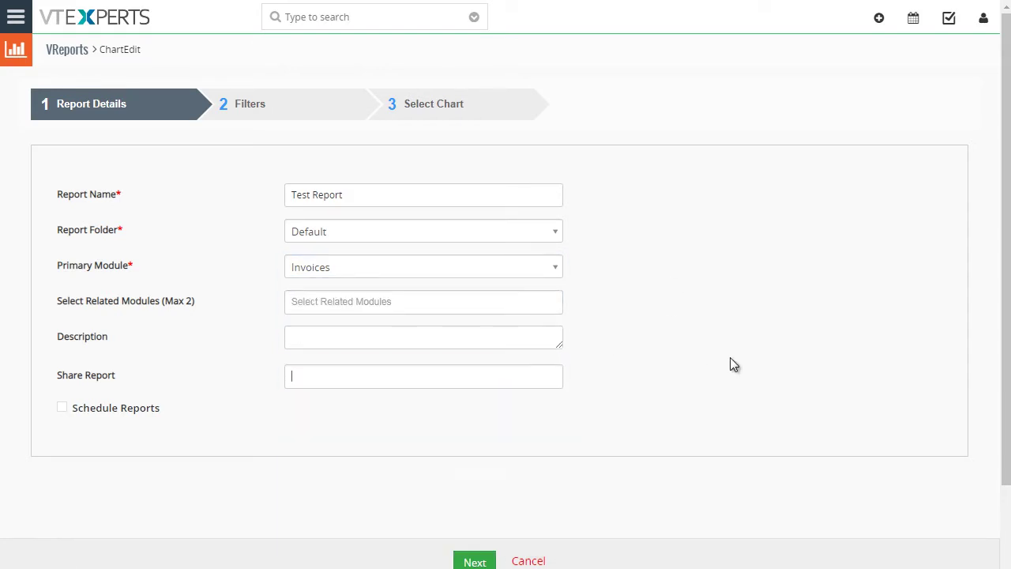
scroll(728, 357, down, 2)
click(378, 262)
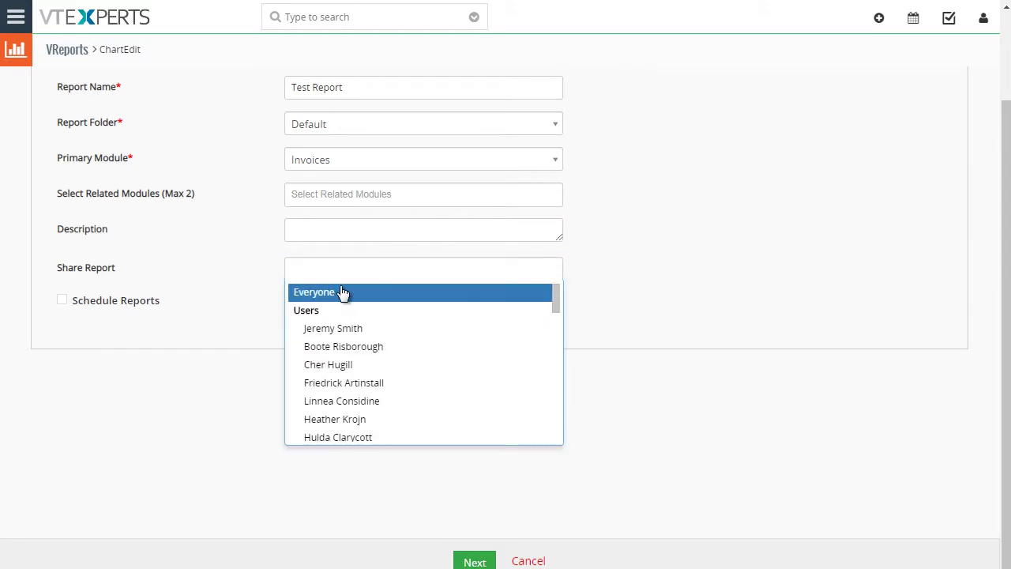
click(343, 292)
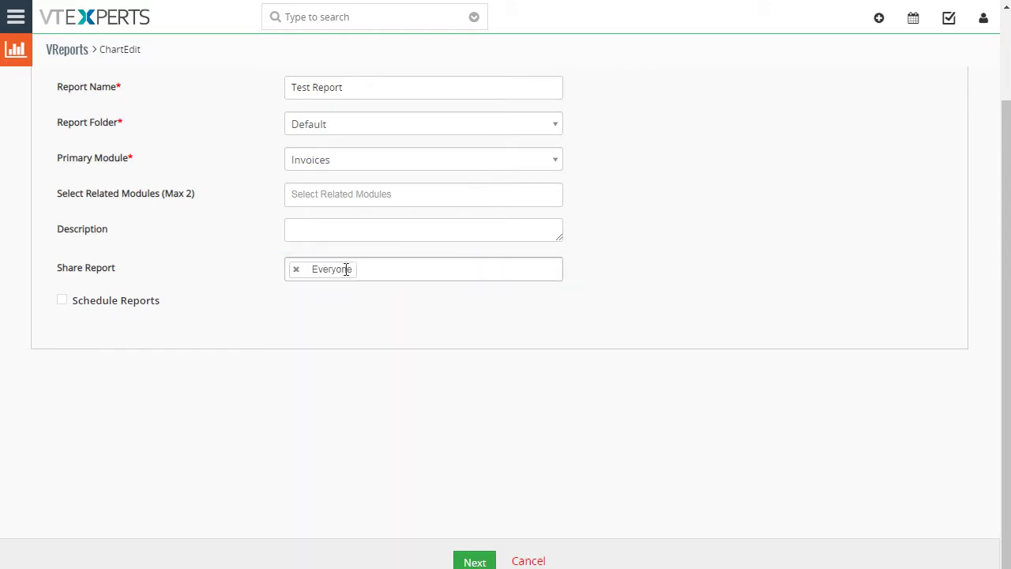
Step: Enable scheduling for the report and examine the run frequency and recipient options
click(125, 302)
scroll(601, 371, down, 1)
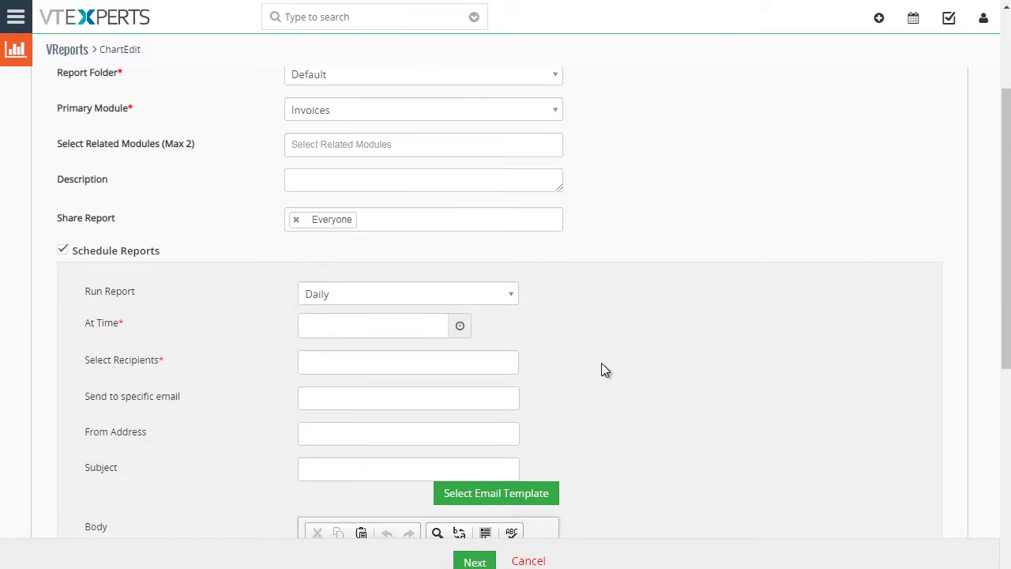
scroll(601, 371, down, 2)
click(487, 190)
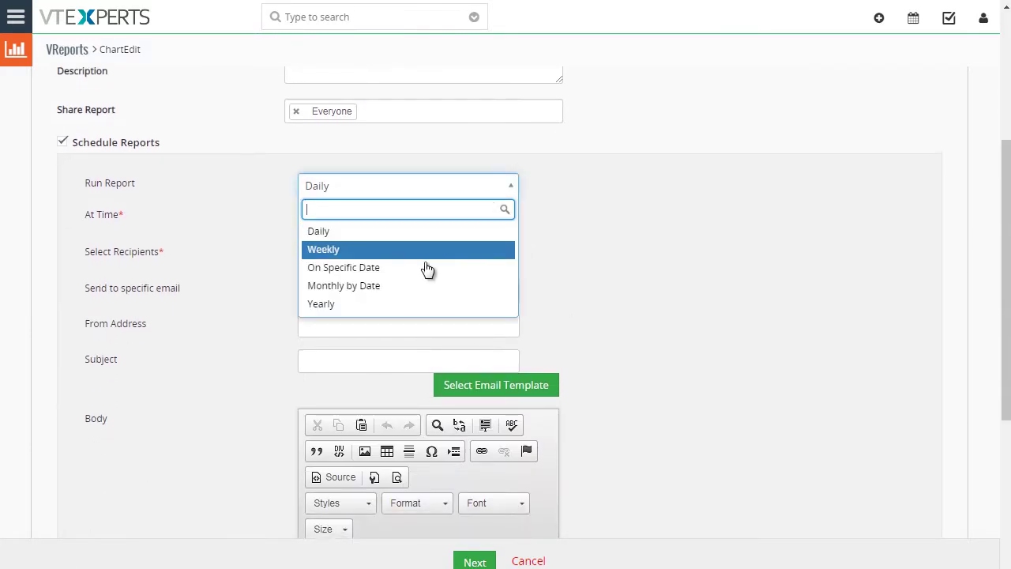
click(578, 272)
click(382, 259)
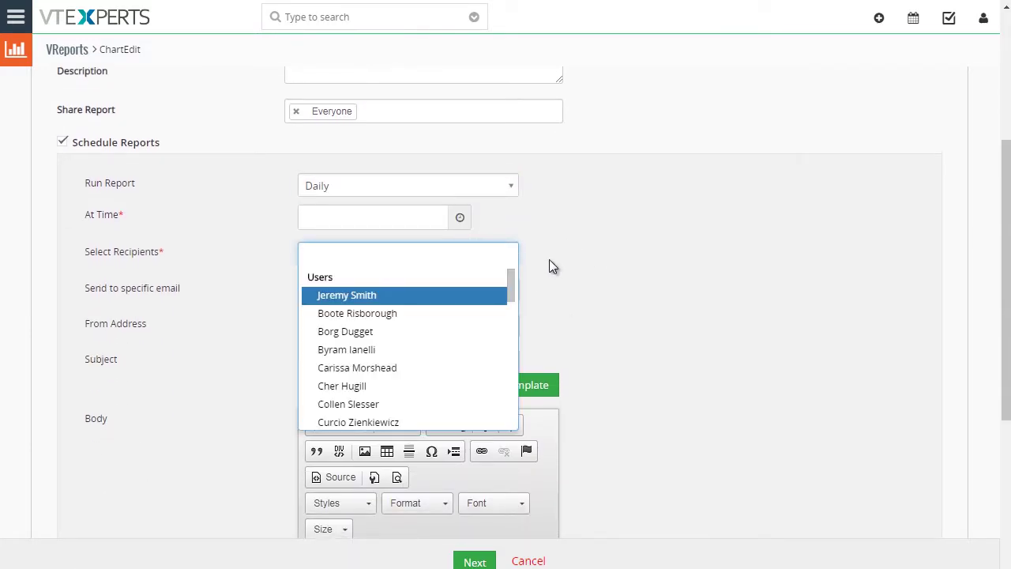
click(585, 272)
Step: Review the schedule's email address, subject, template, body and signature fields, and turn report scheduling off
click(443, 290)
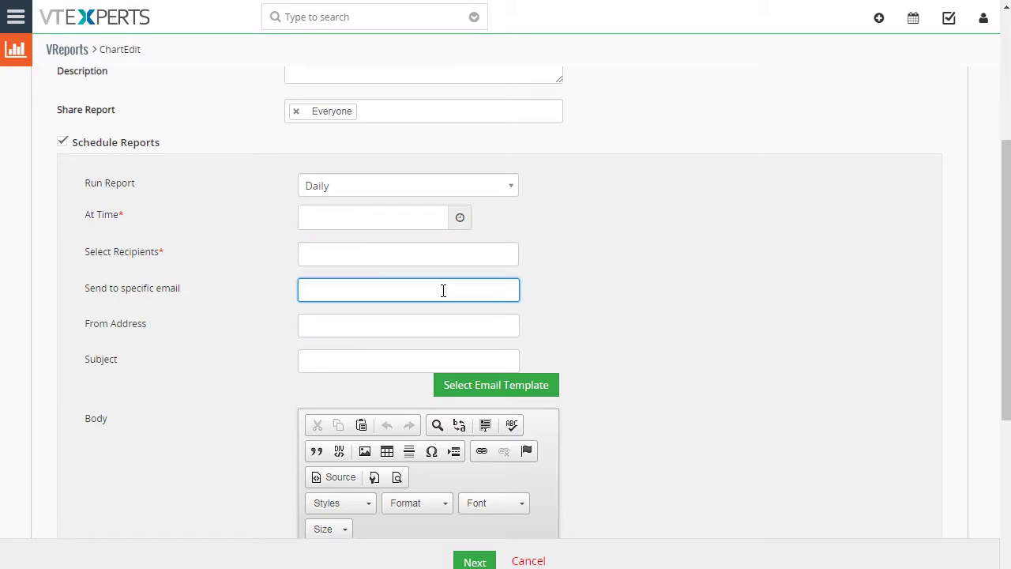
click(403, 336)
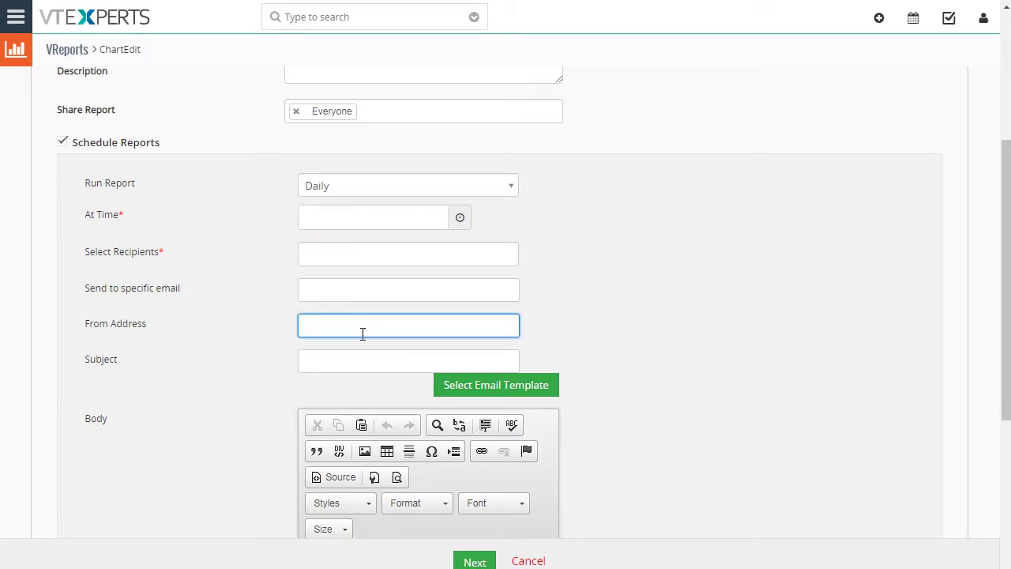
click(397, 340)
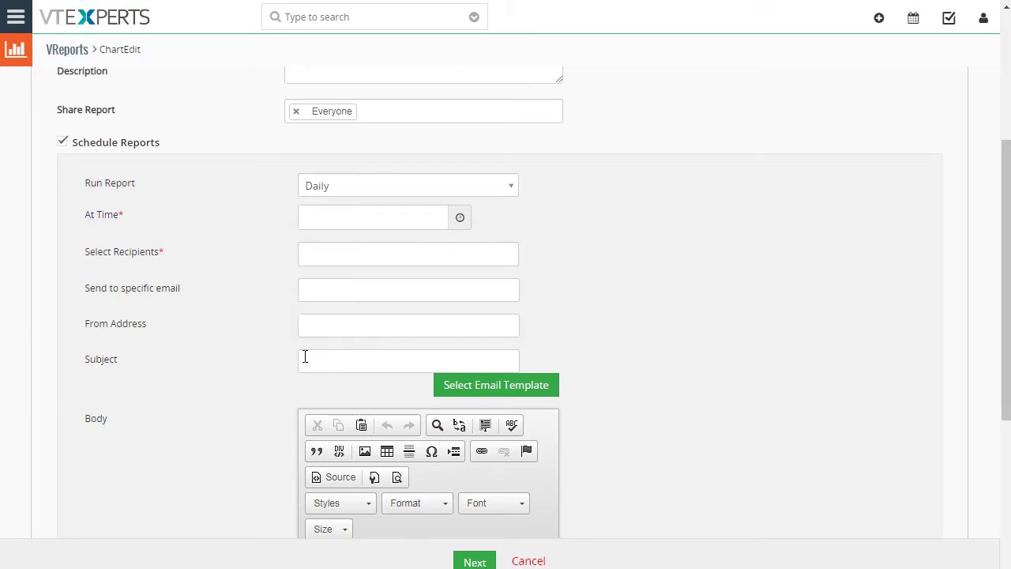
scroll(269, 294, down, 1)
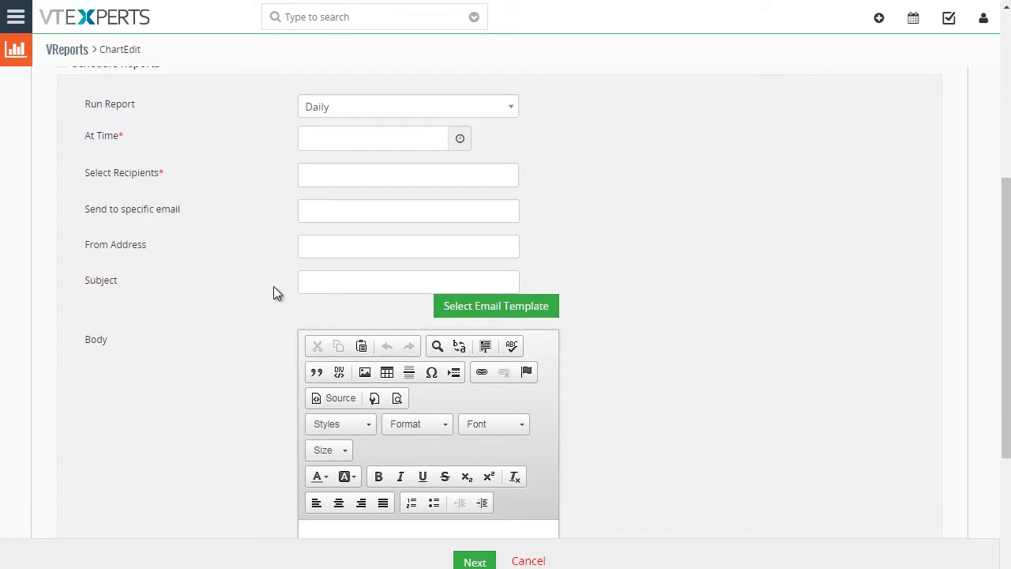
scroll(276, 289, down, 2)
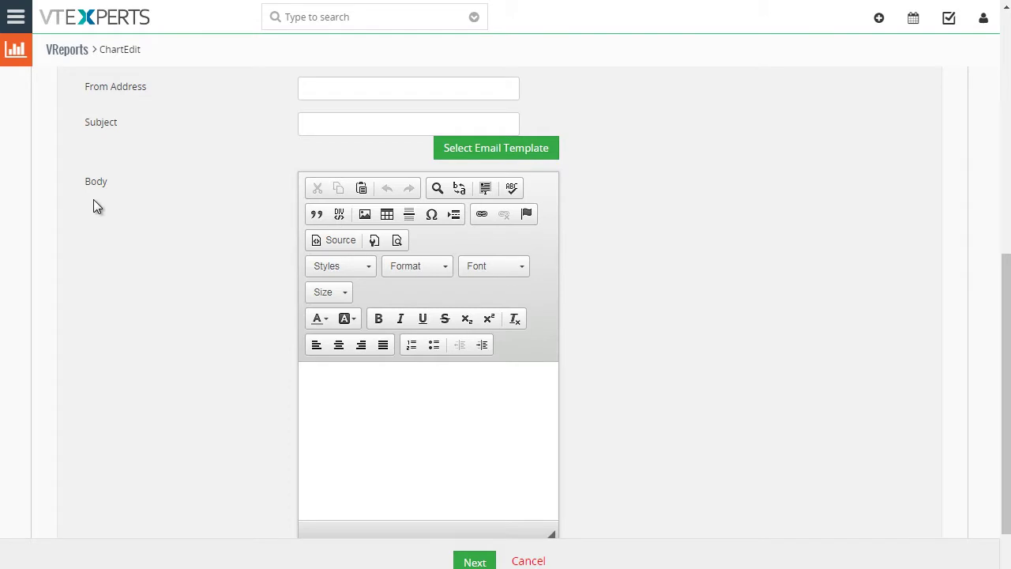
scroll(192, 356, down, 1)
click(345, 350)
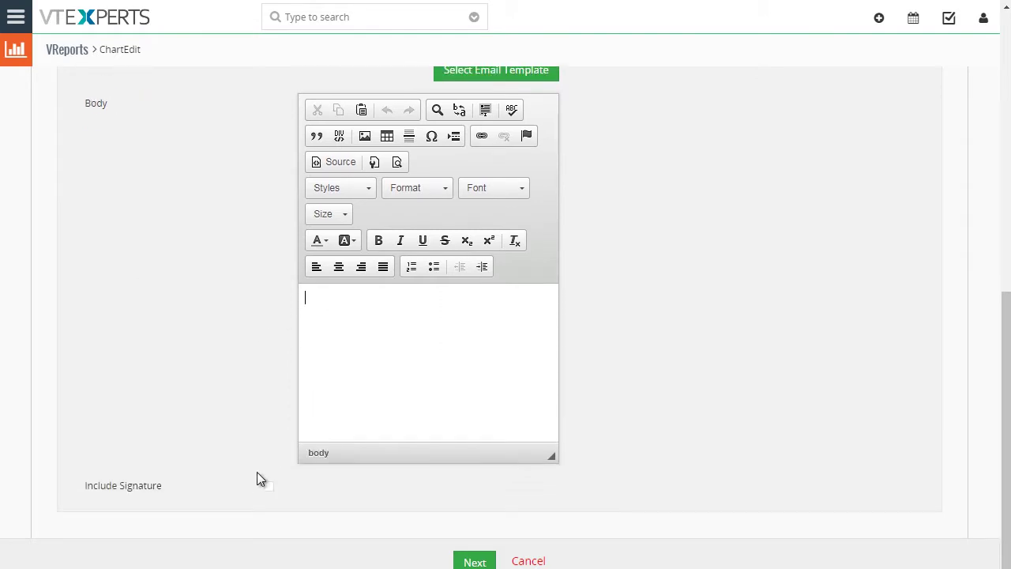
scroll(609, 372, up, 1)
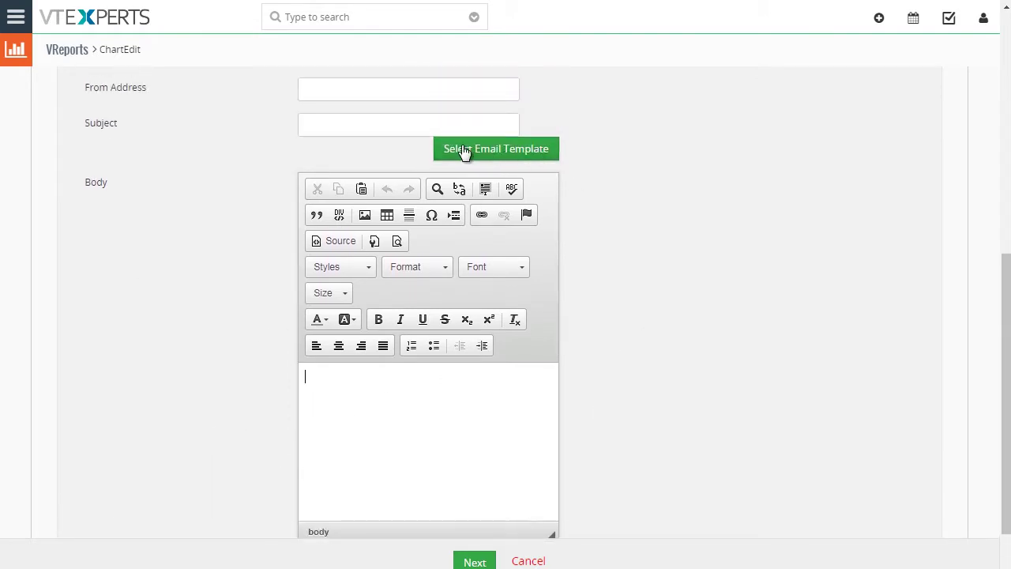
scroll(606, 190, up, 6)
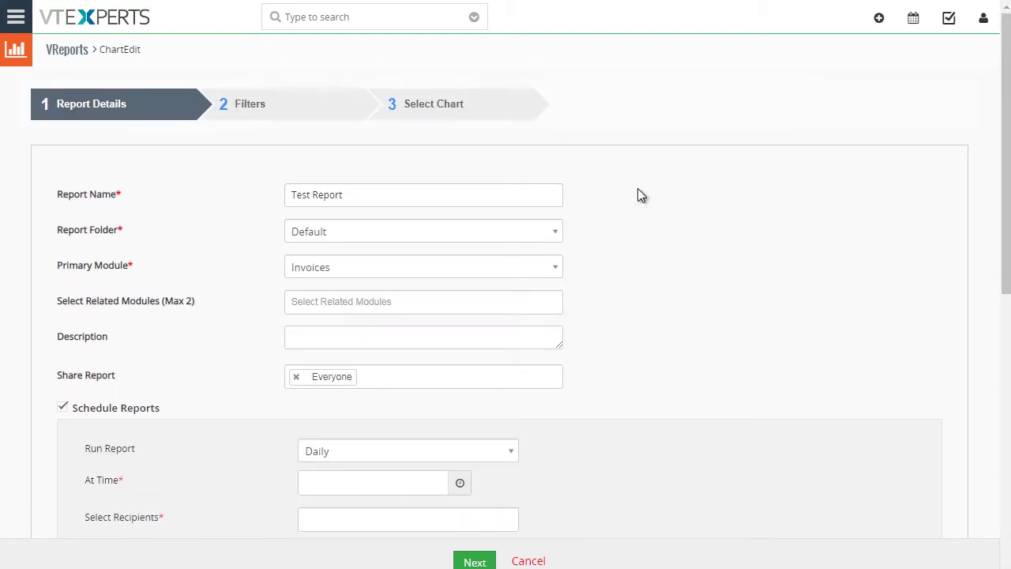
click(62, 407)
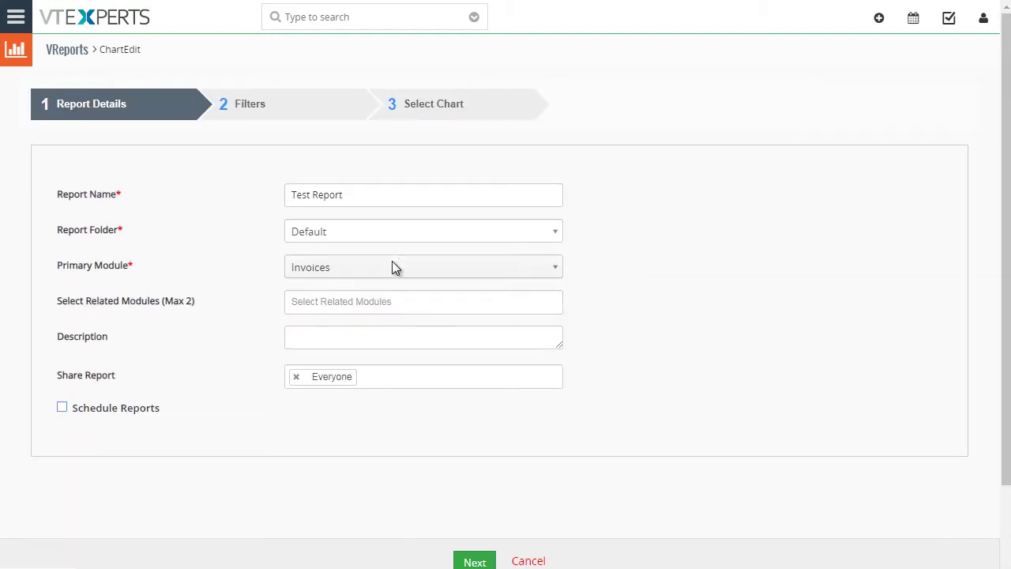
Step: Continue to the report filters and set an all-conditions rule limiting Invoice Date to Current FY
click(483, 561)
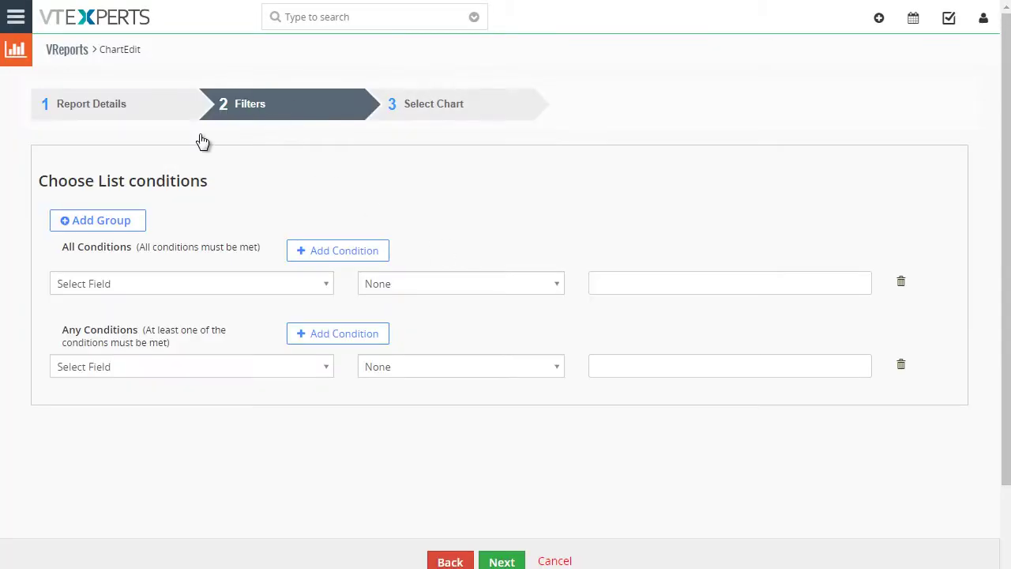
click(215, 283)
click(232, 456)
click(468, 286)
scroll(482, 389, down, 3)
scroll(482, 389, down, 4)
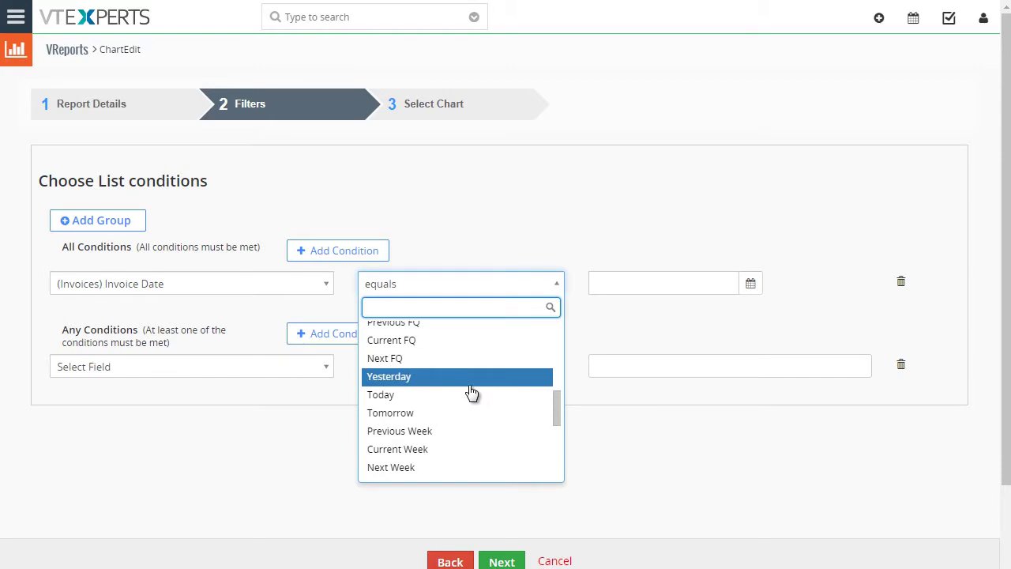
text(cu)
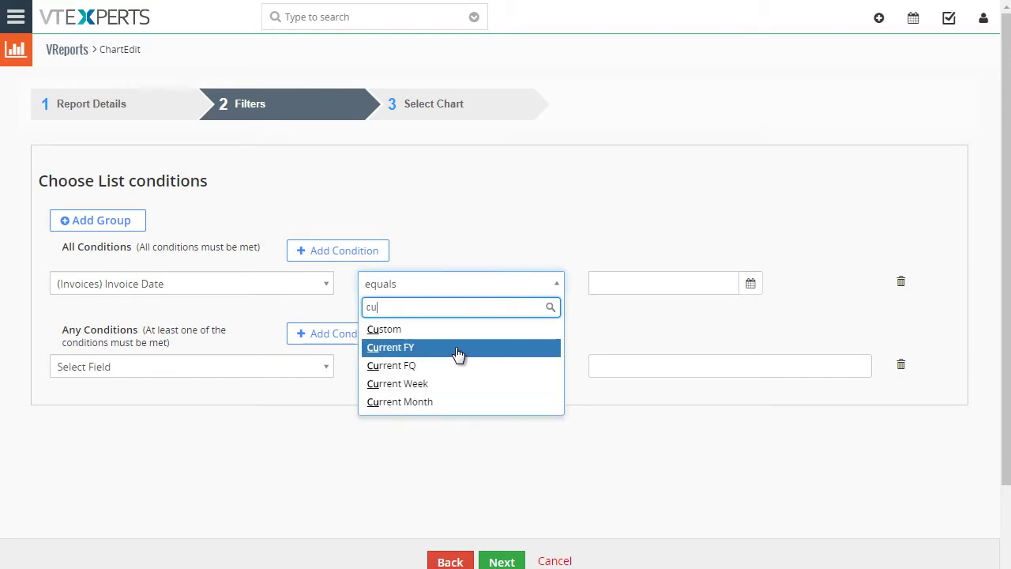
click(463, 348)
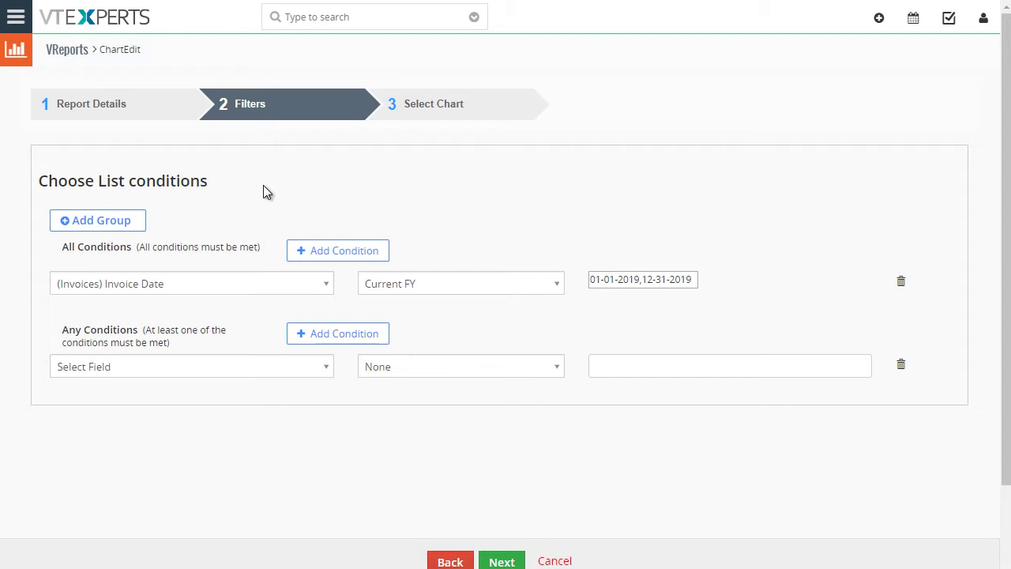
Step: Add a second condition group and check the OR and AND choices, keeping OR between the groups
click(118, 225)
scroll(702, 346, down, 2)
click(458, 309)
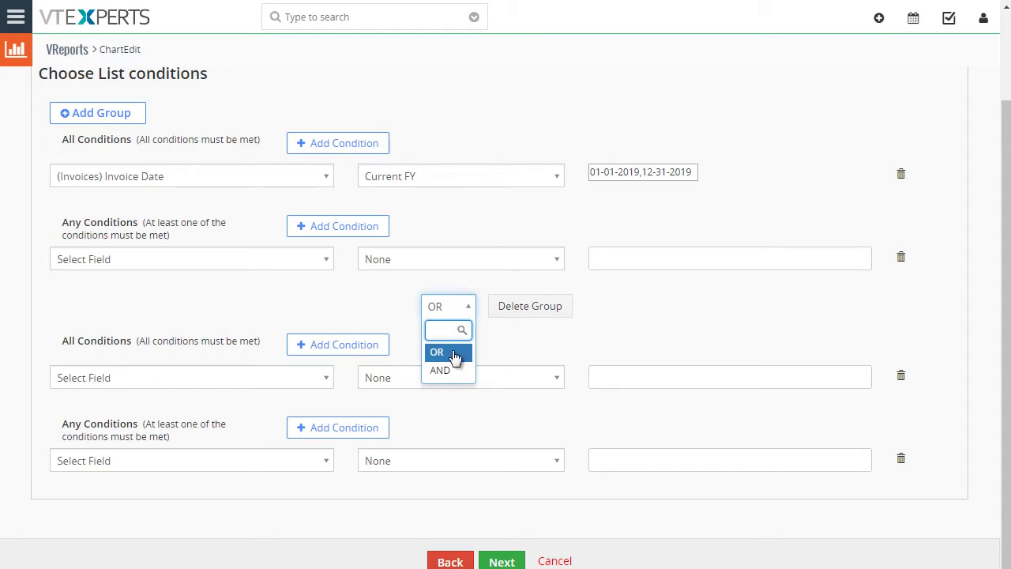
click(458, 308)
click(458, 309)
click(346, 292)
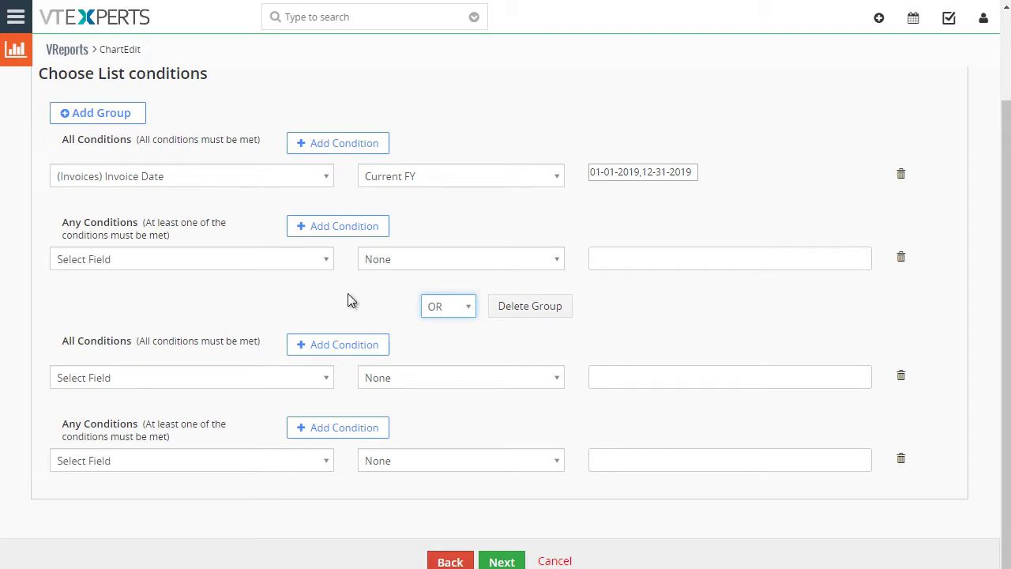
Step: Delete the second condition group and continue to the chart selection
click(545, 309)
scroll(561, 316, up, 2)
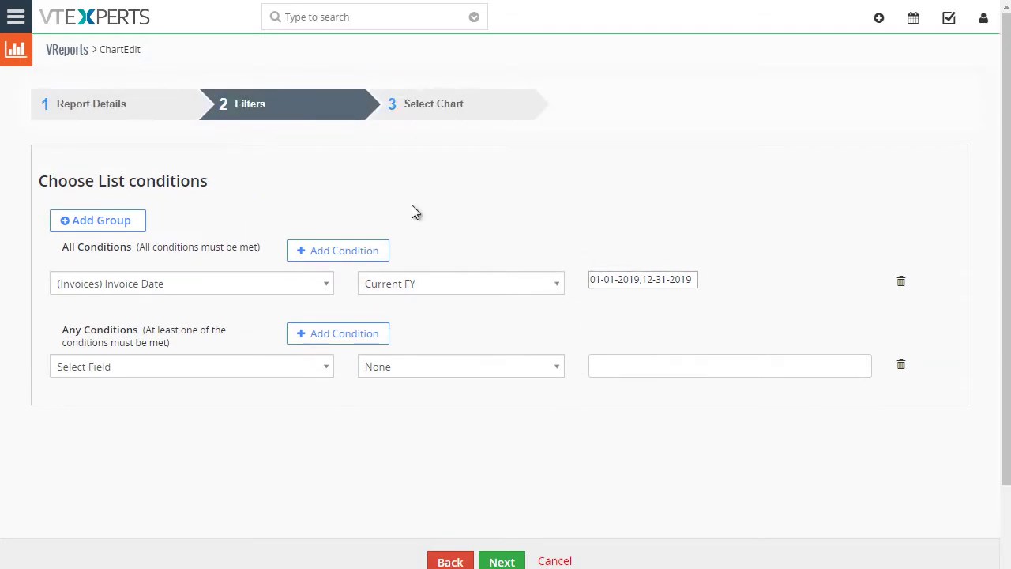
click(515, 558)
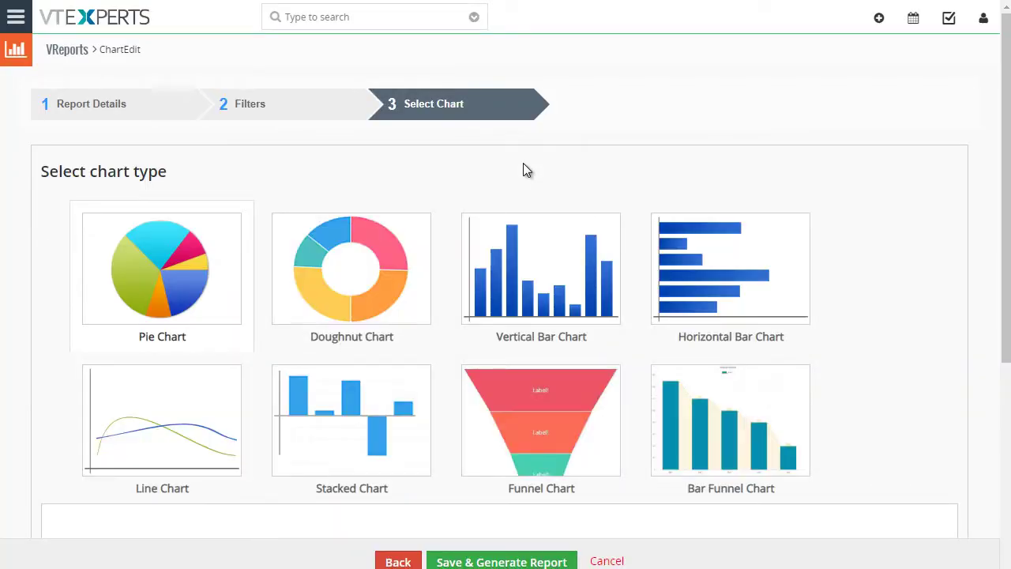
Step: Look over the available chart types and select Doughnut Chart for the report
scroll(632, 117, down, 1)
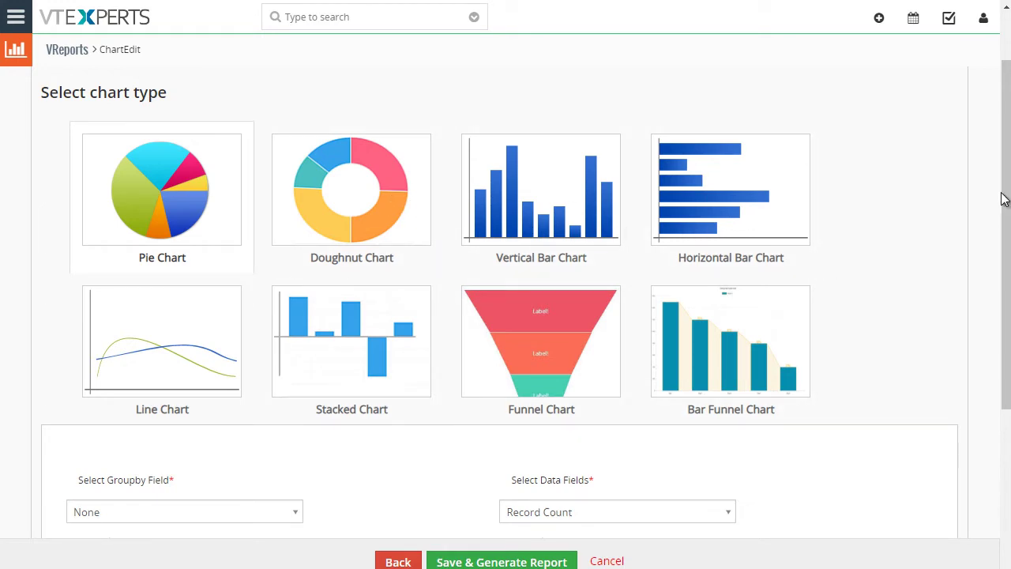
scroll(1006, 200, down, 3)
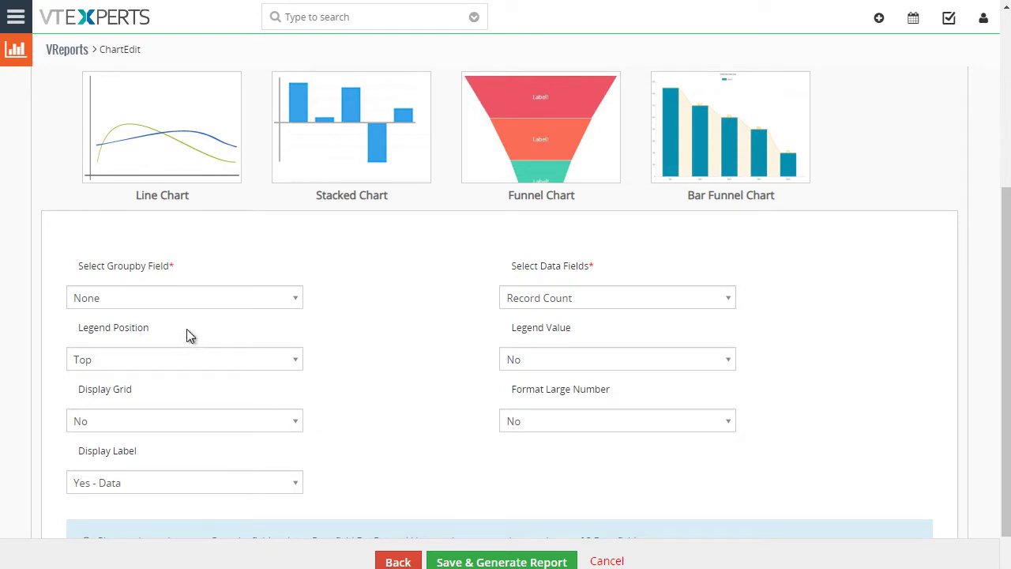
scroll(318, 339, up, 3)
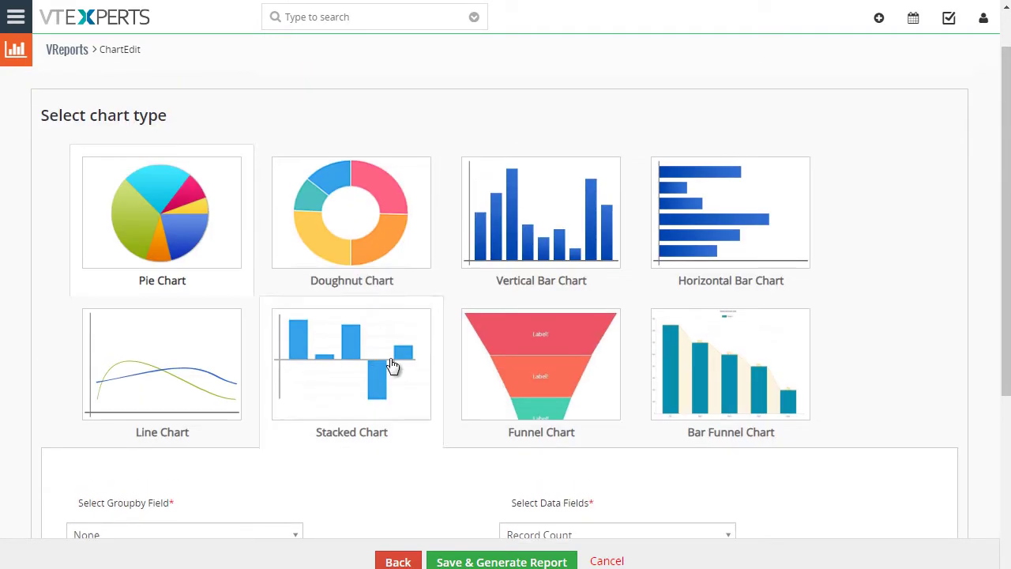
click(361, 204)
scroll(444, 127, down, 3)
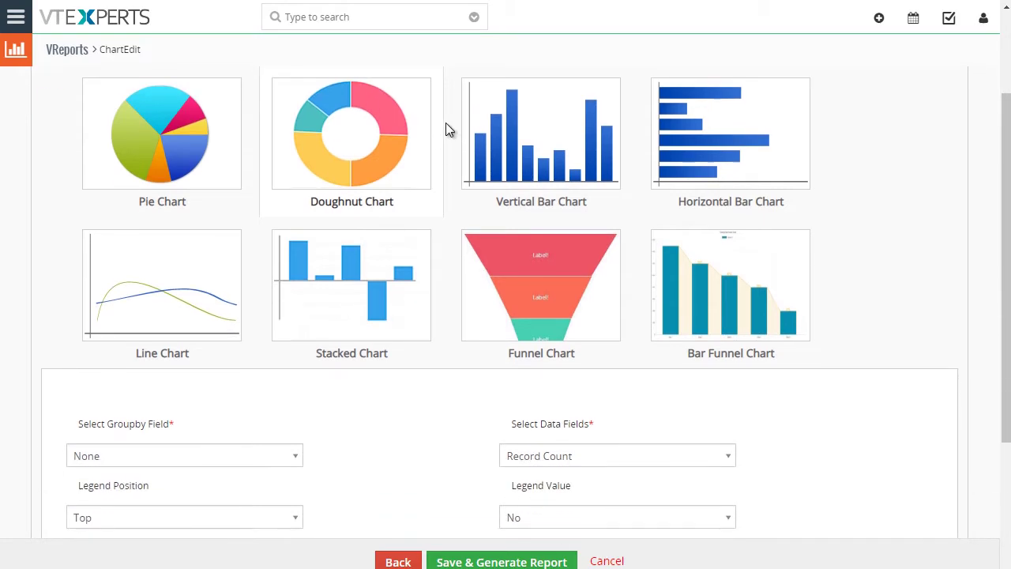
Step: Group the chart by Invoice Date (month) and use Total (SUM) as its data field
click(261, 300)
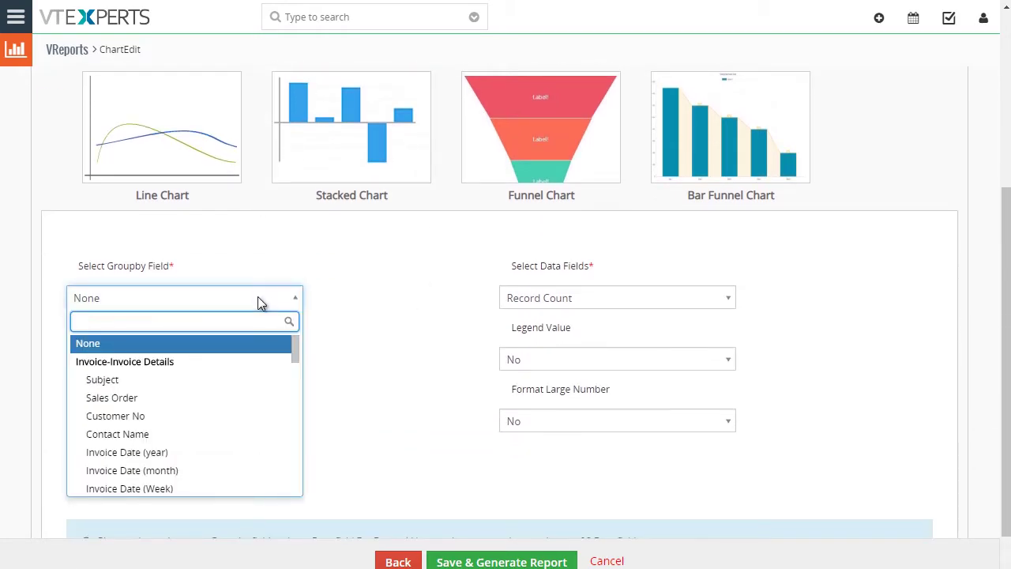
scroll(237, 382, down, 1)
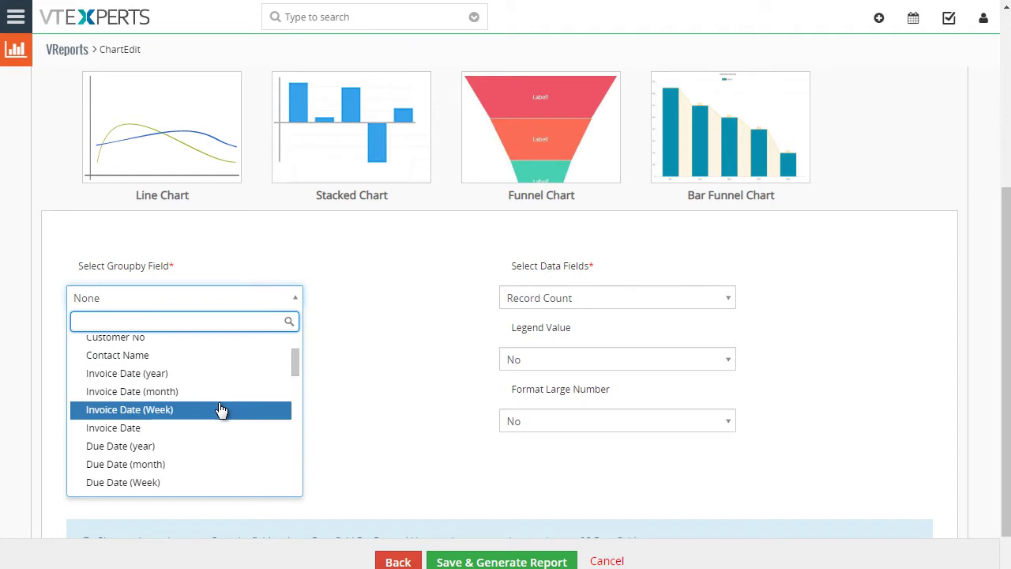
click(117, 391)
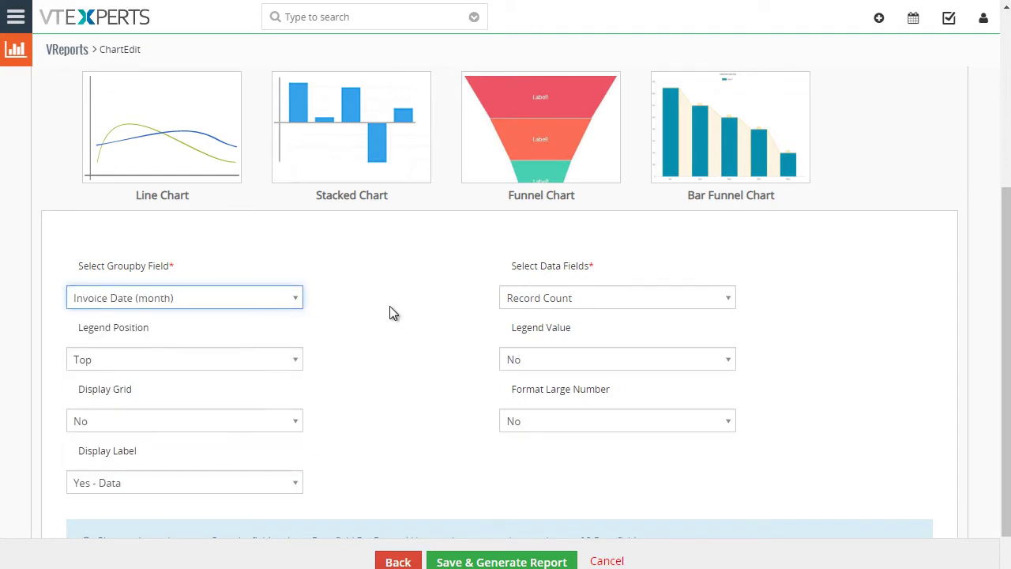
click(541, 298)
drag(729, 346, 729, 369)
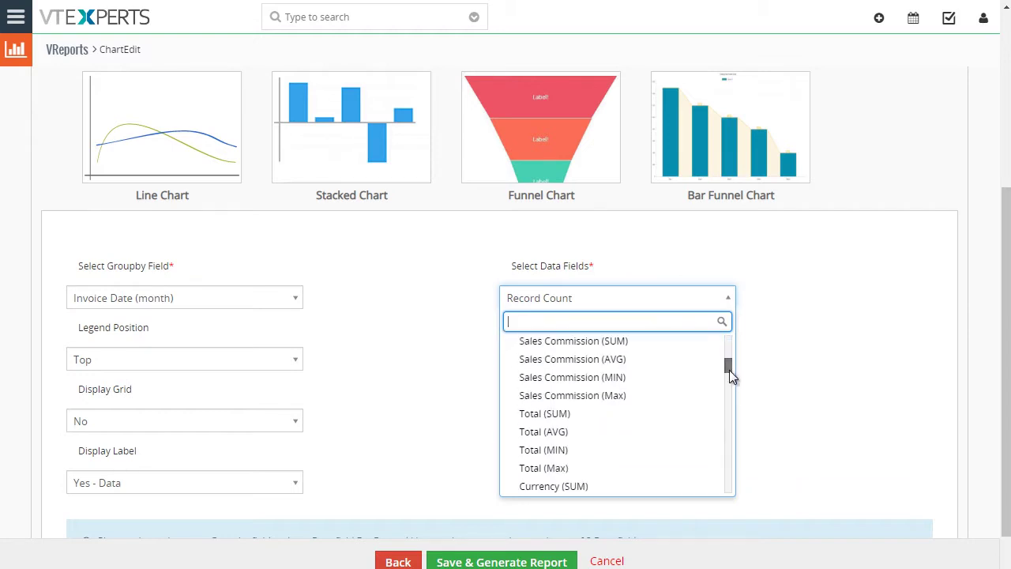
click(614, 418)
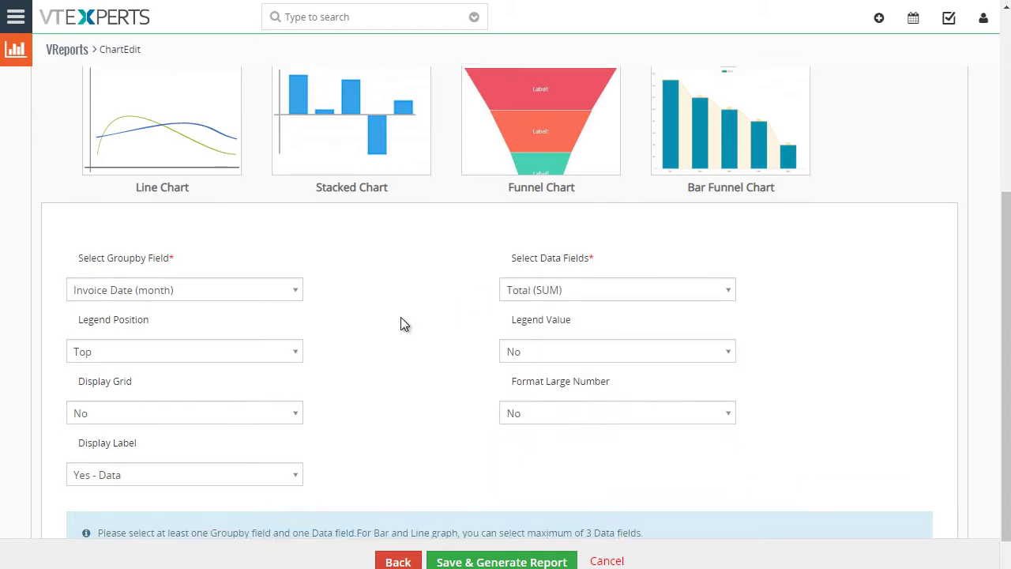
Step: Check the Legend Position and Legend Value choices, keeping Top and No
scroll(400, 317, down, 1)
click(224, 303)
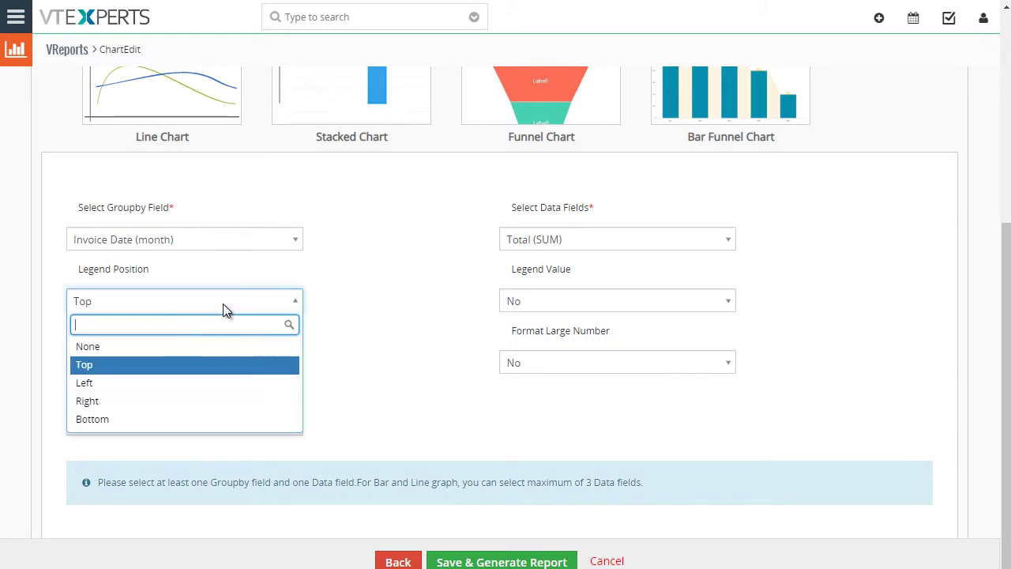
click(162, 364)
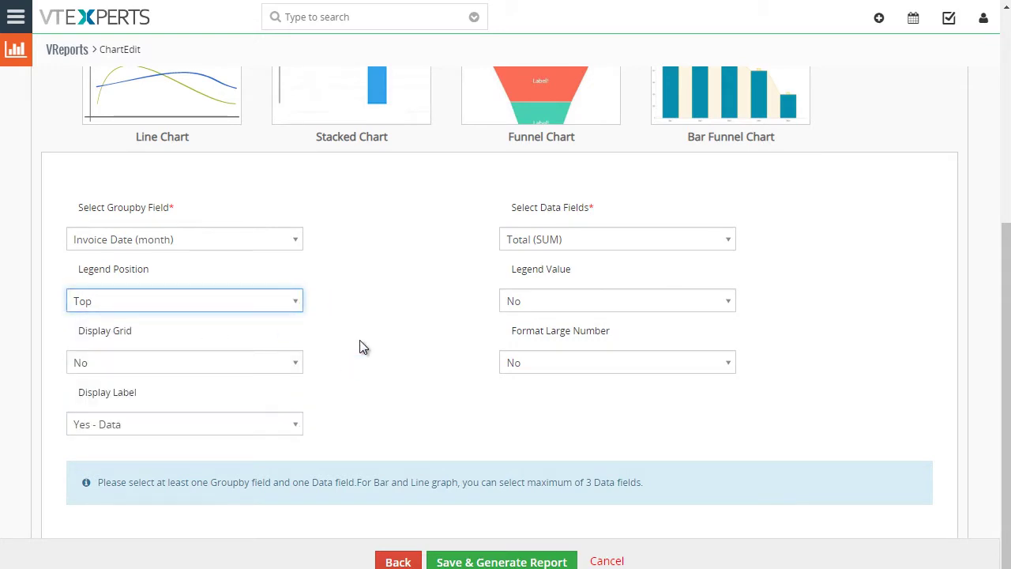
click(535, 303)
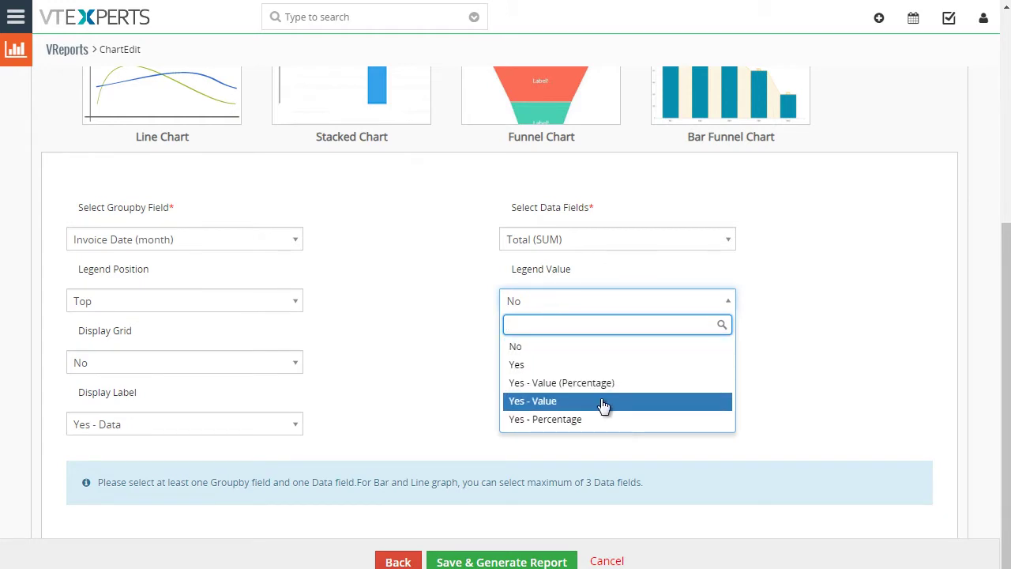
click(563, 346)
Step: Check the Display Grid, Display Label and Format Large Number choices, keeping No, Yes - Data and No
click(283, 364)
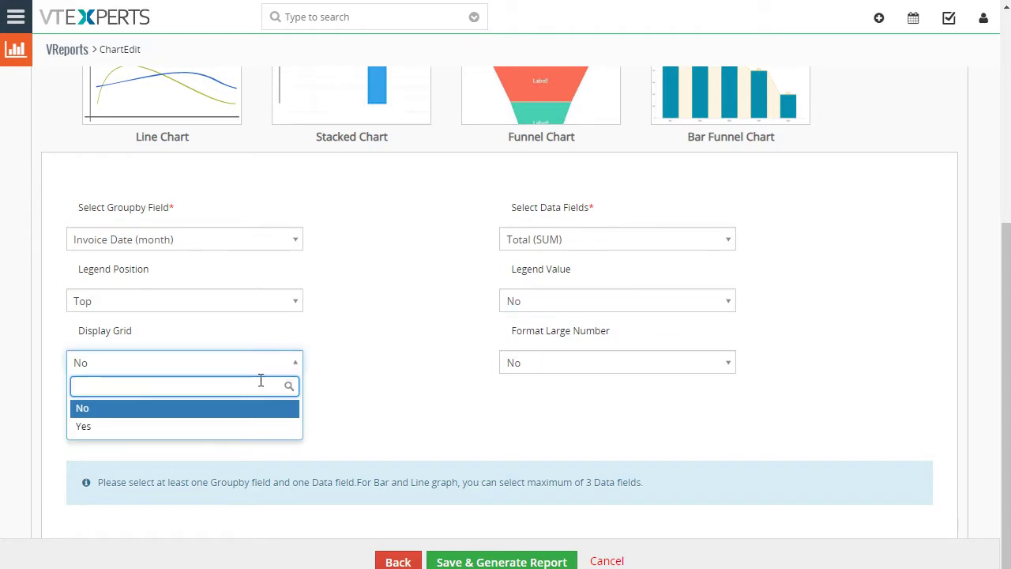
click(375, 354)
click(263, 425)
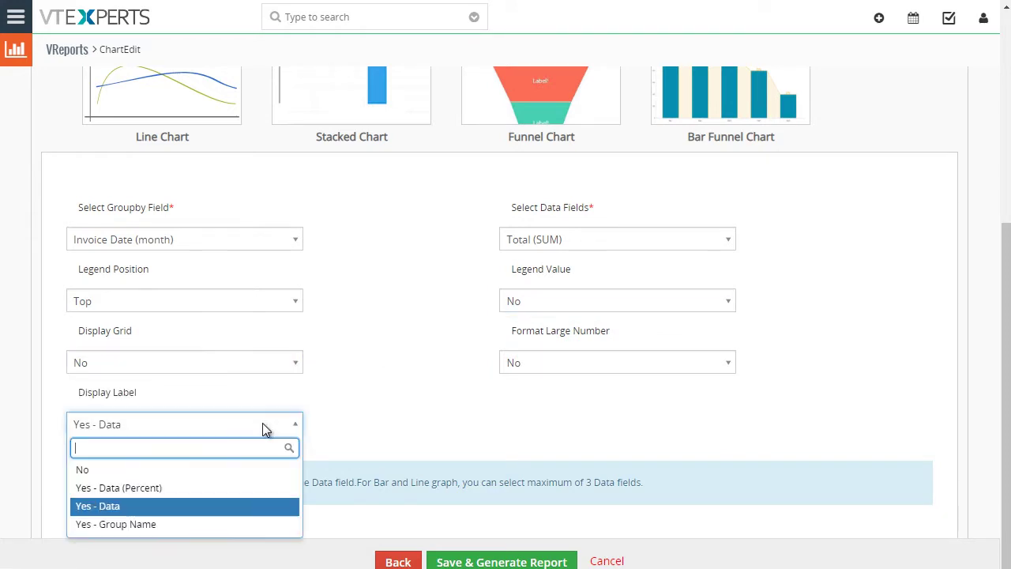
click(457, 396)
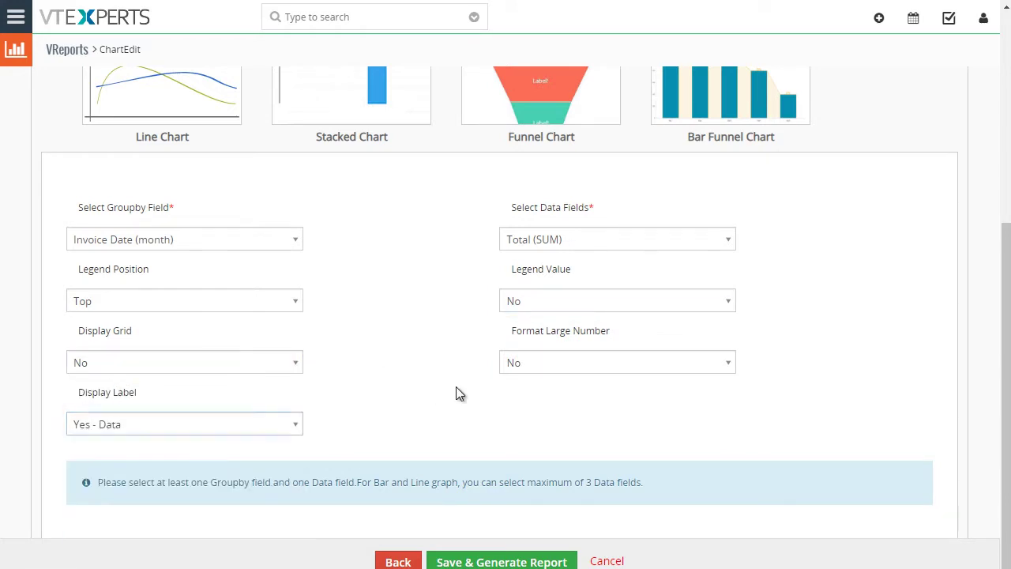
click(573, 362)
click(417, 324)
scroll(409, 273, up, 3)
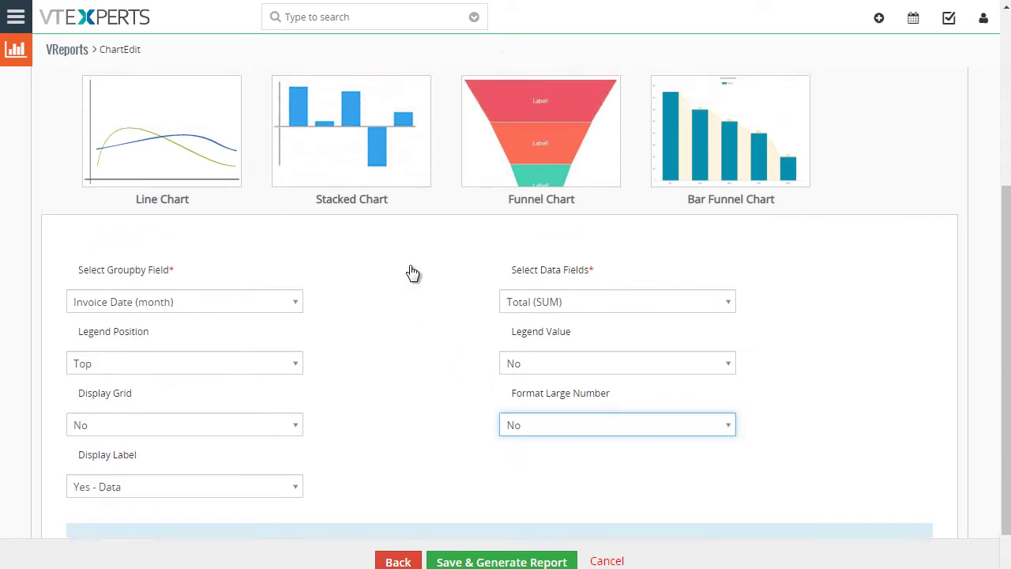
Step: Save and generate the report, look over the doughnut chart, and expand the Report Chart settings
click(343, 199)
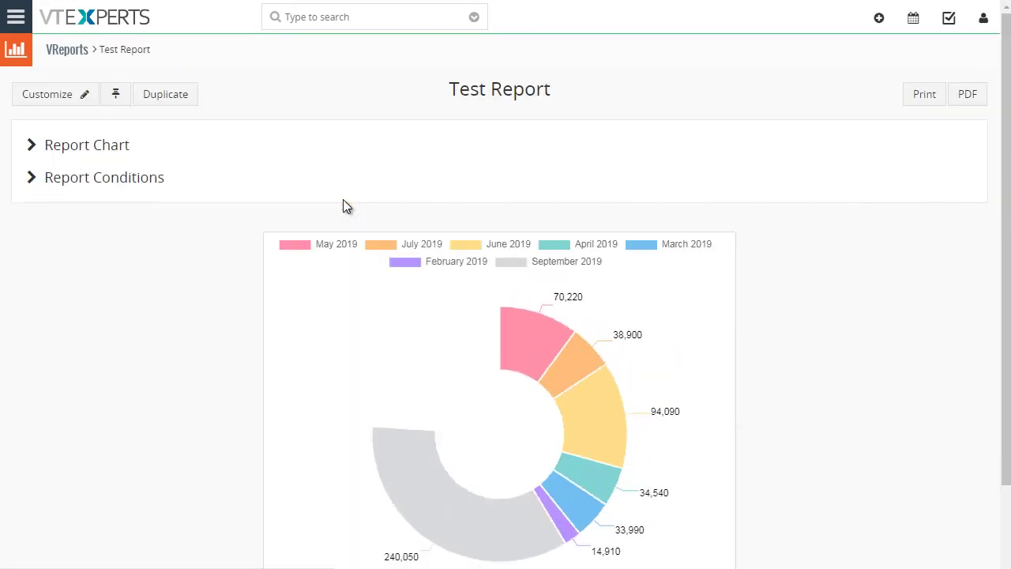
scroll(605, 381, down, 1)
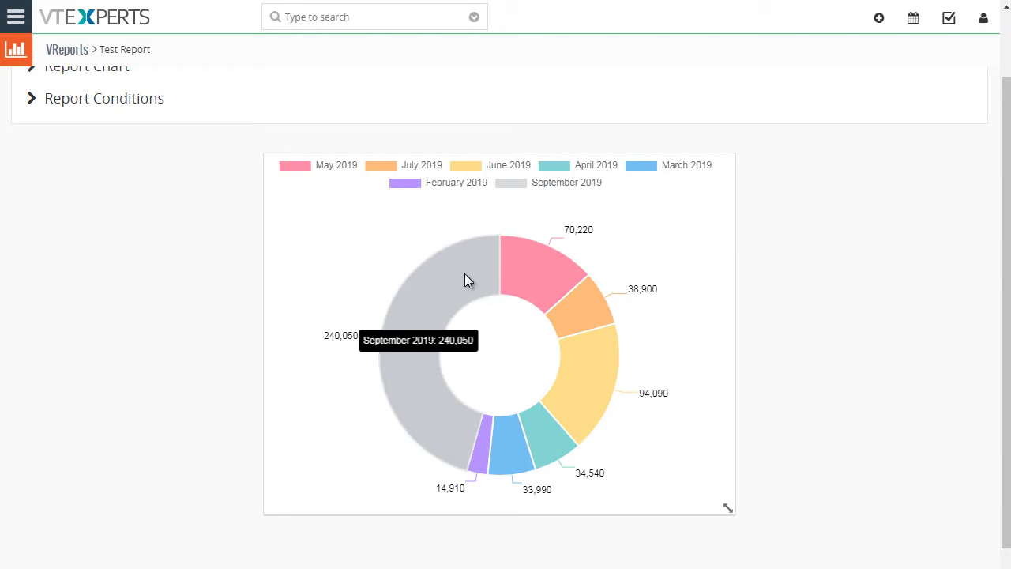
scroll(464, 279, up, 1)
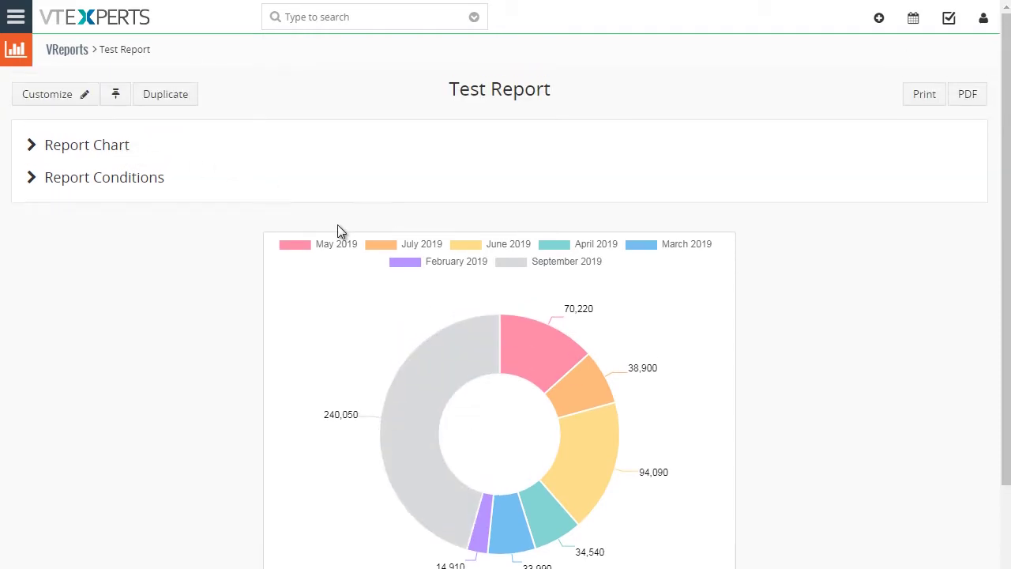
click(98, 149)
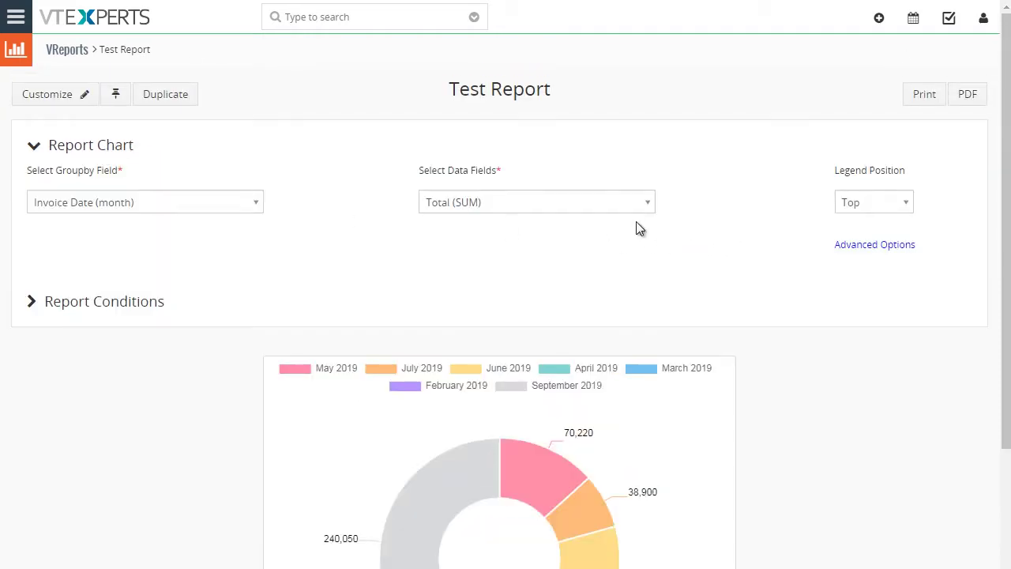
Step: Set the chart's Legend Position to Bottom and save the change
scroll(822, 225, down, 1)
click(879, 125)
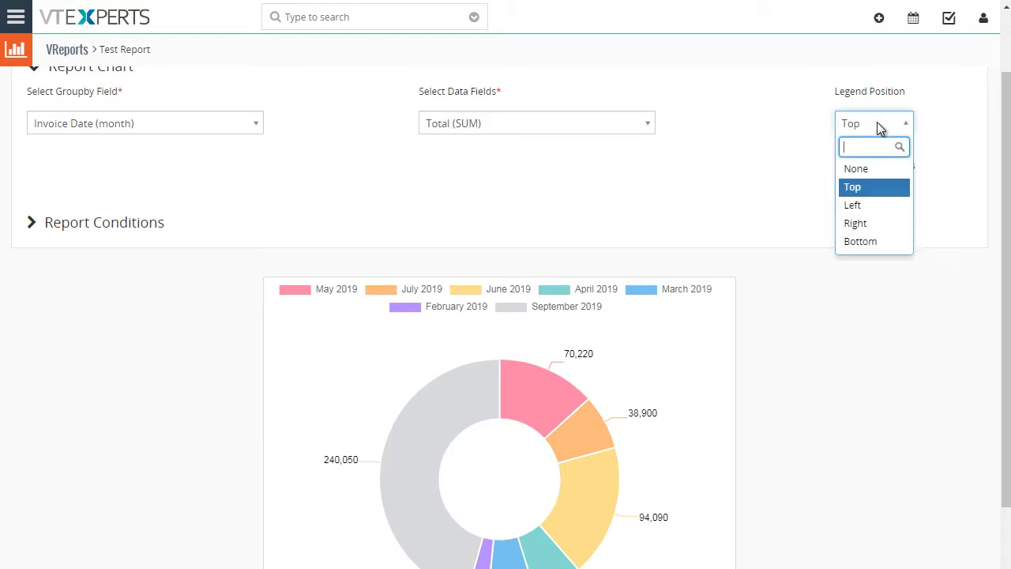
click(876, 251)
scroll(627, 209, down, 1)
click(502, 198)
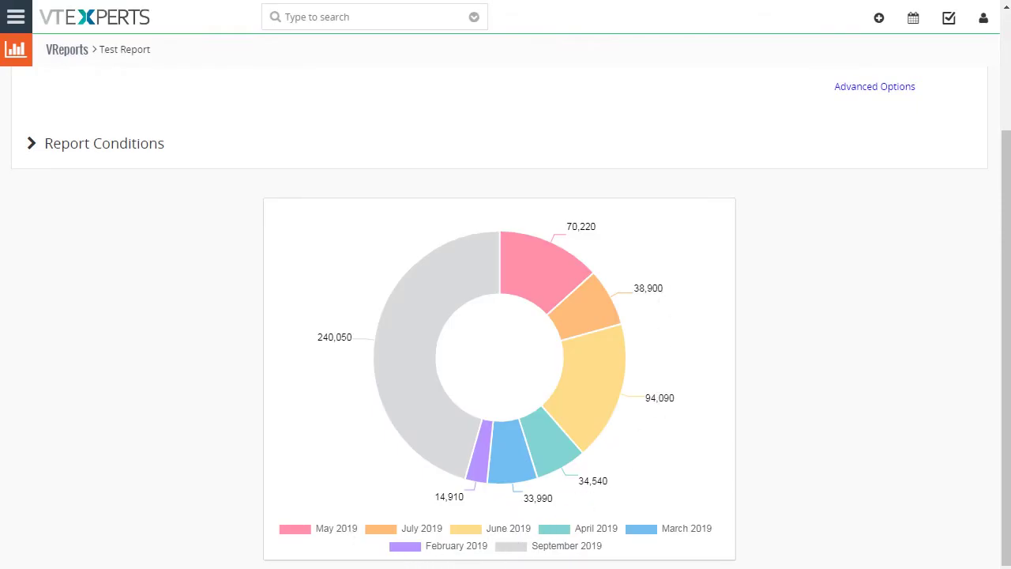
Step: Set the chart's Legend Position back to Top and save the change
scroll(785, 424, up, 2)
click(871, 206)
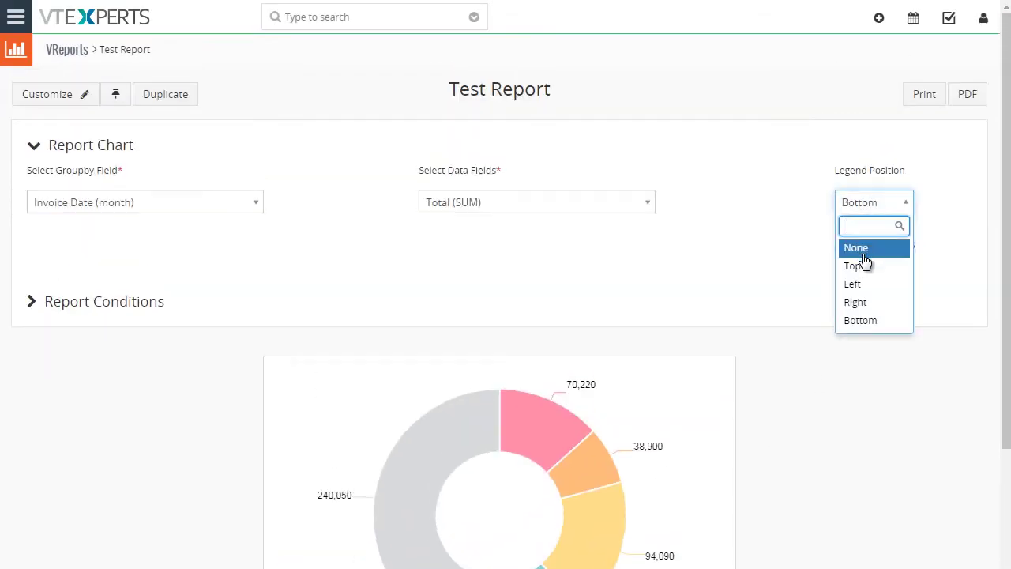
click(864, 266)
click(497, 355)
click(881, 207)
click(669, 221)
Step: Show the chart's advanced options and examine the sorting, limit, order and display settings
click(869, 249)
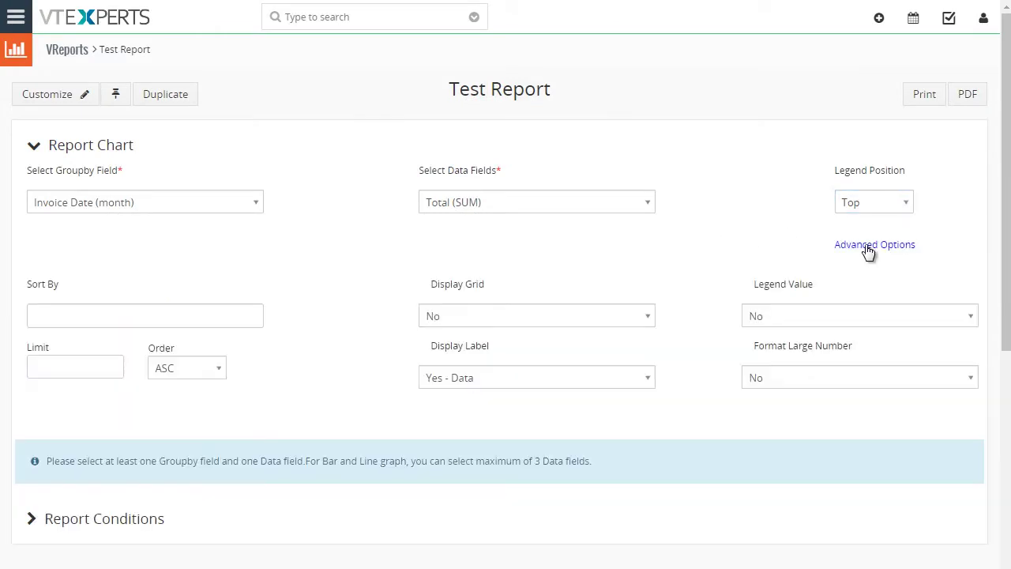
scroll(703, 240, down, 1)
click(163, 235)
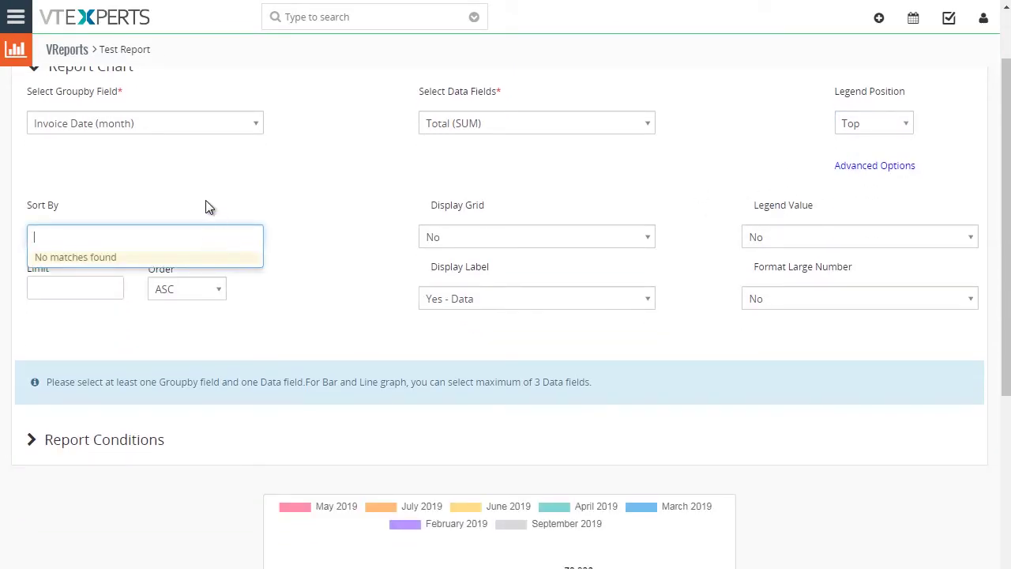
click(218, 195)
click(89, 290)
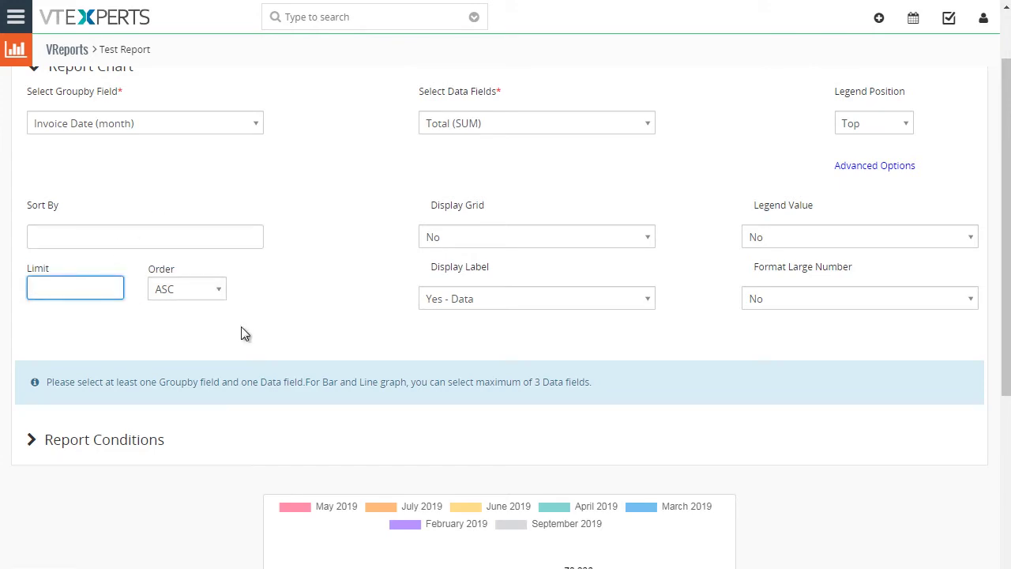
click(532, 190)
scroll(534, 181, down, 1)
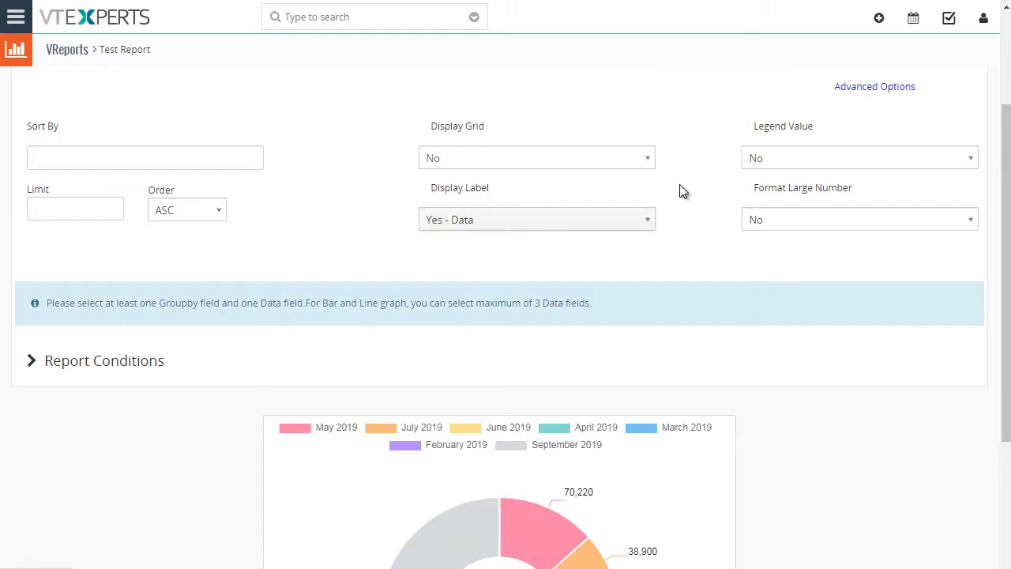
scroll(711, 162, down, 1)
scroll(782, 177, up, 2)
Step: Set the Legend Value to Yes, save the change, and inspect the updated chart legend
click(824, 236)
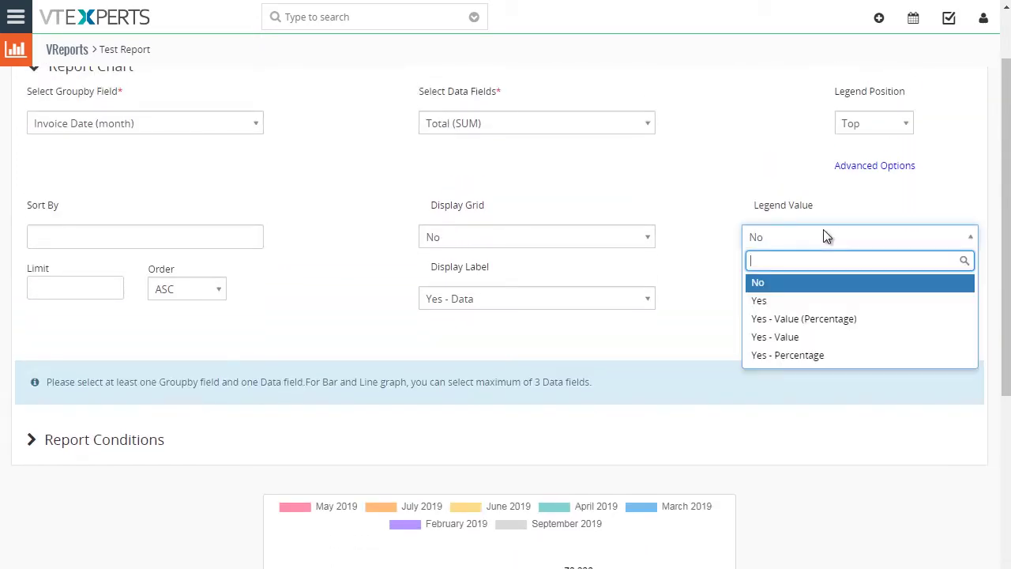
click(845, 302)
scroll(511, 330, down, 2)
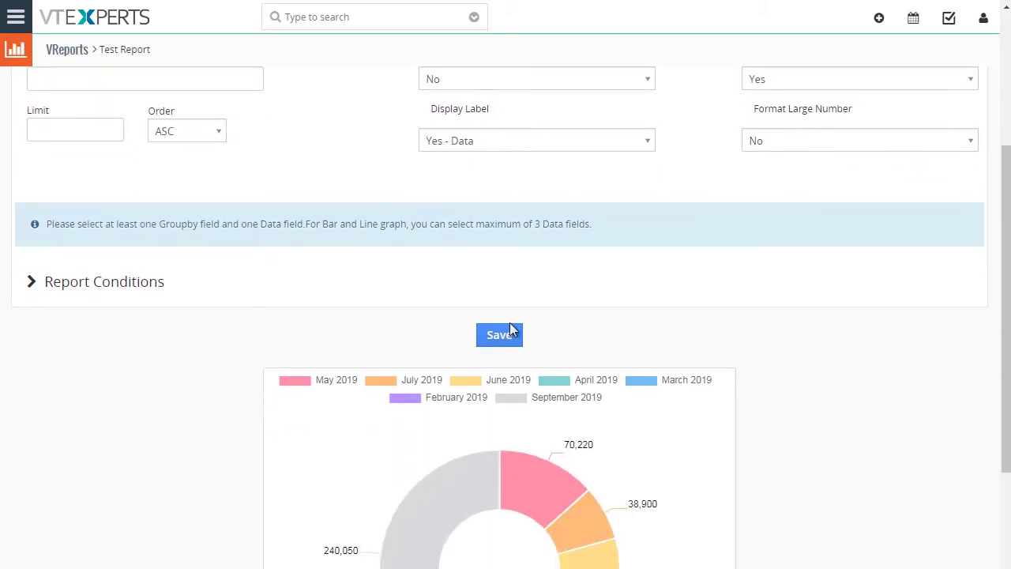
click(499, 336)
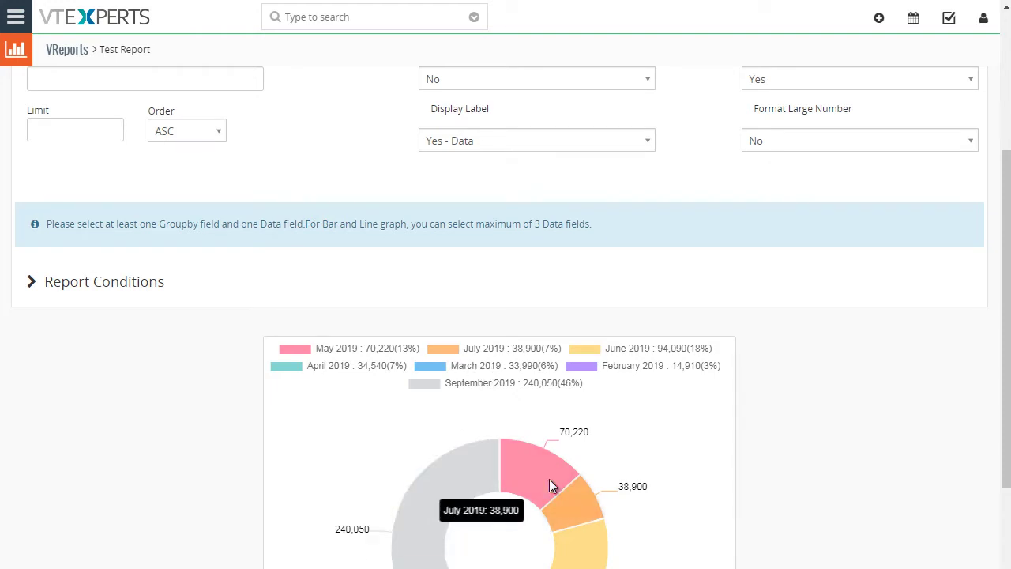
scroll(435, 442, down, 4)
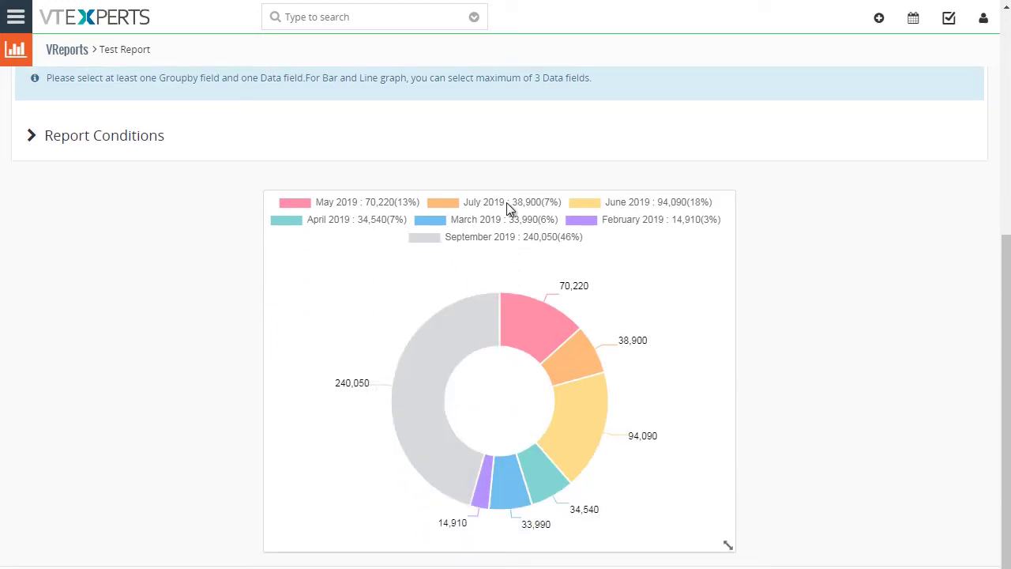
Step: Set the chart's Legend Value to Yes - Value and save the change
scroll(513, 237, up, 5)
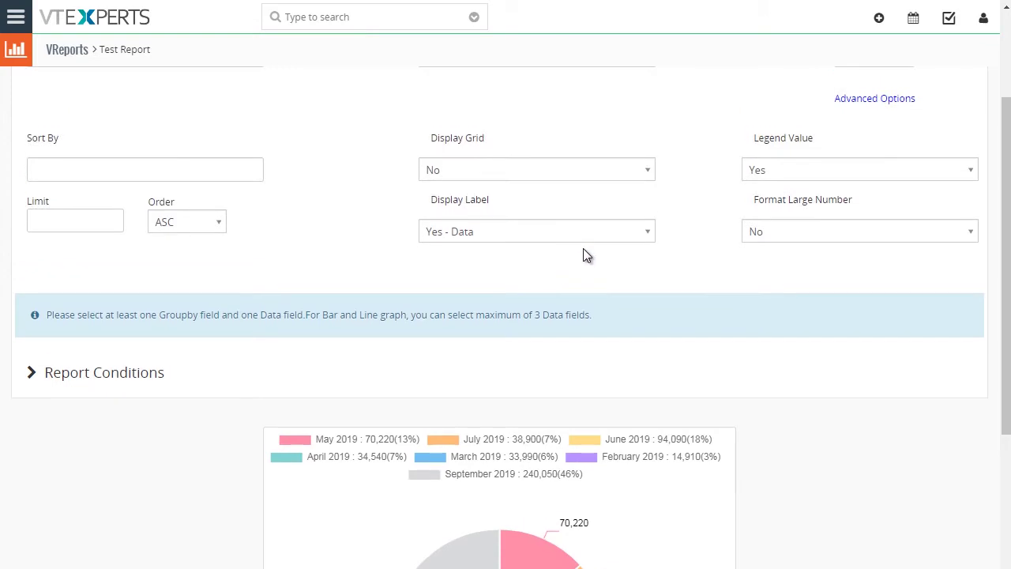
click(794, 172)
click(804, 271)
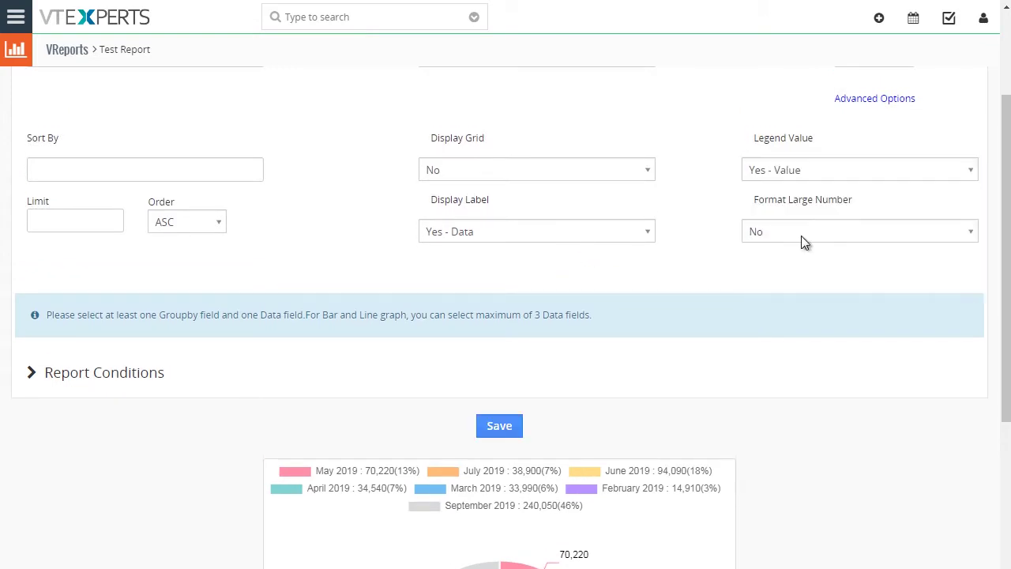
click(491, 427)
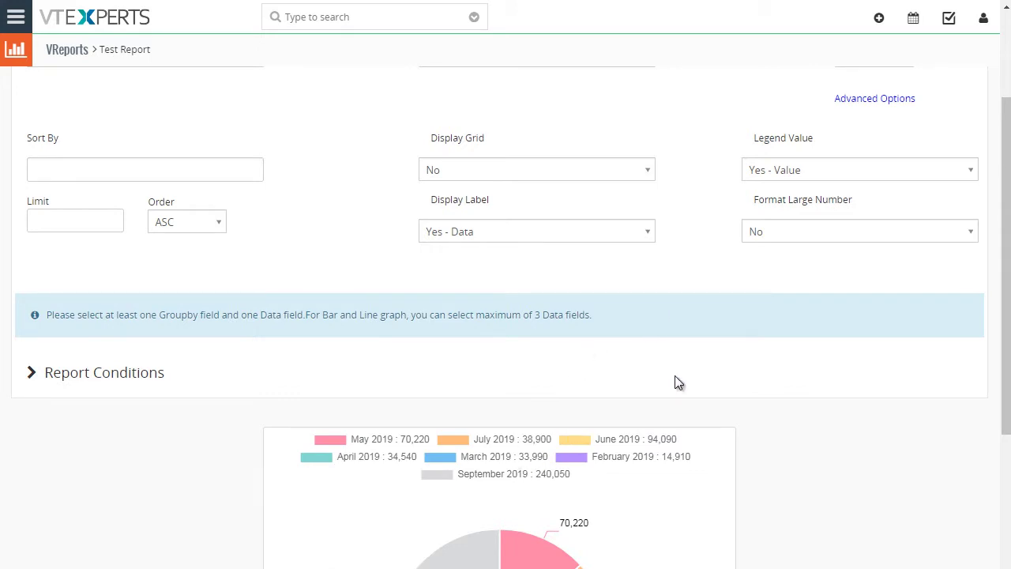
Step: Set Format Large Number to Yes and save the chart change
click(780, 239)
click(790, 301)
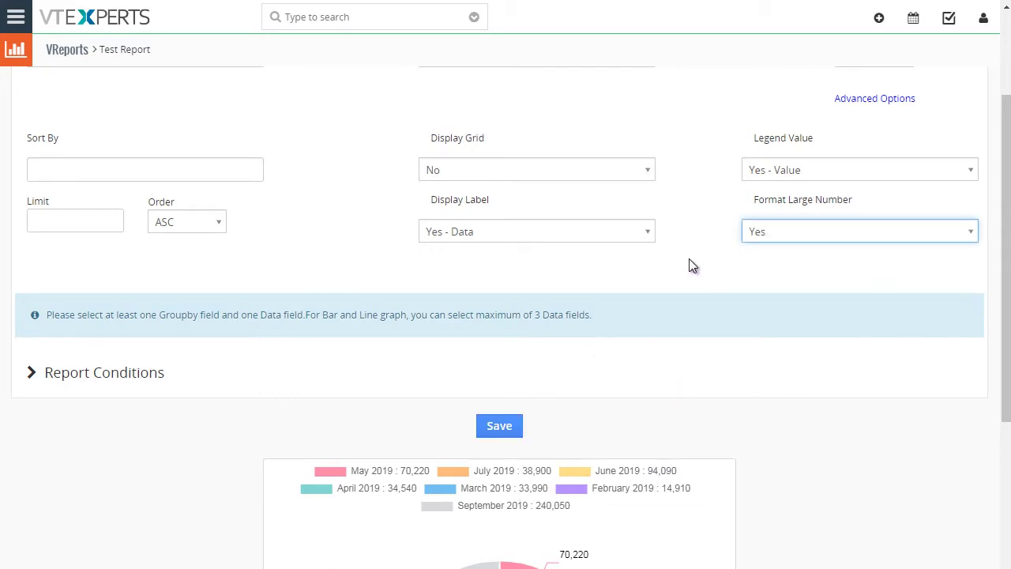
scroll(712, 361, down, 1)
scroll(680, 356, down, 3)
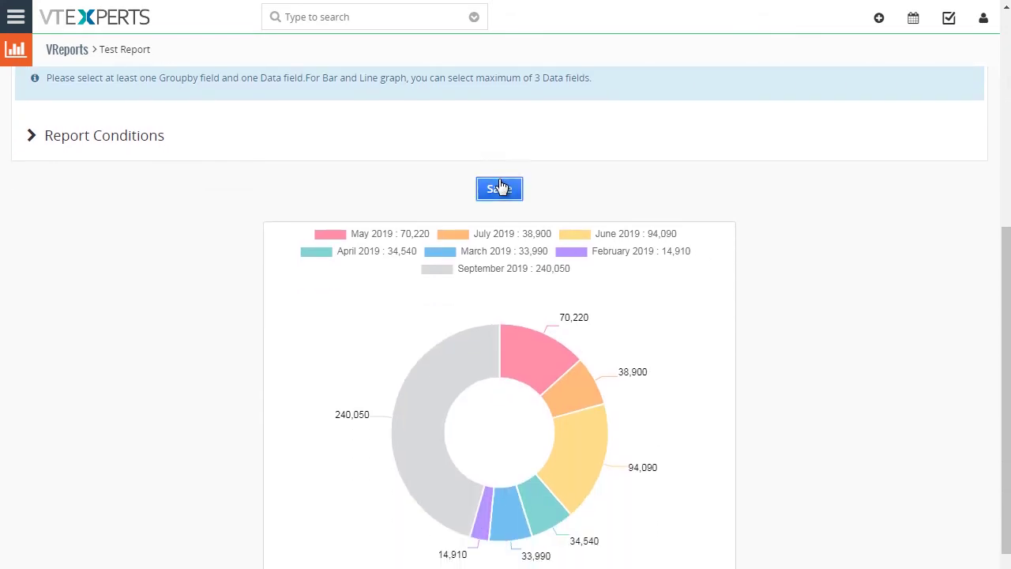
click(499, 187)
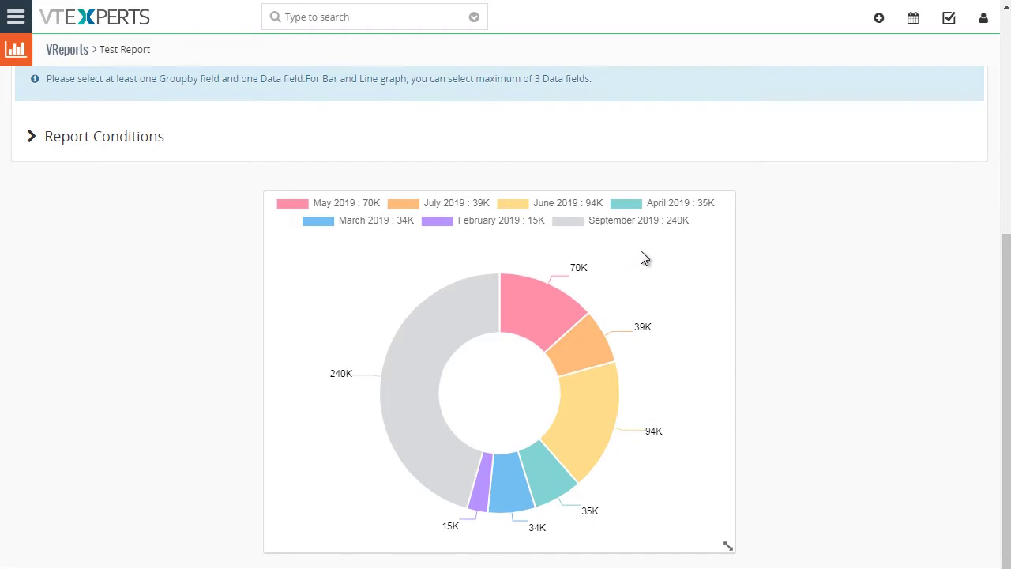
Step: Set the chart's Display Label to Yes - Group Name and save the change
scroll(640, 255, up, 2)
scroll(644, 257, down, 1)
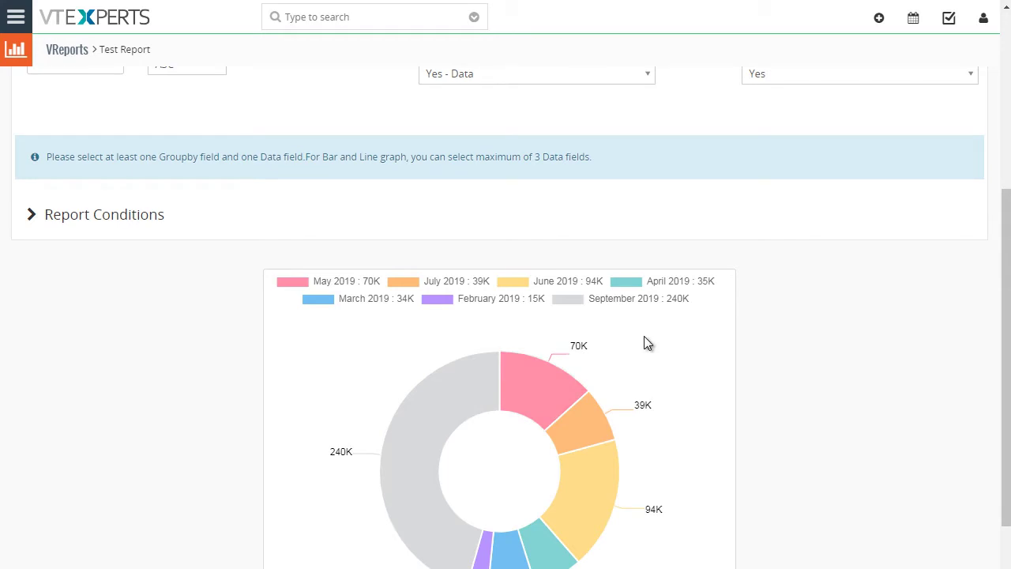
scroll(647, 336, up, 2)
click(469, 231)
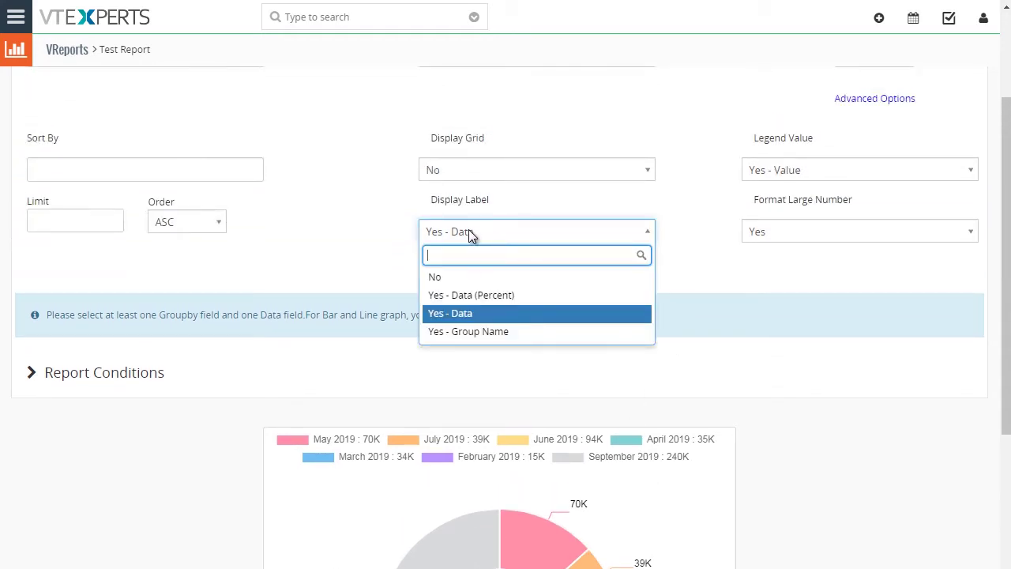
click(480, 332)
scroll(587, 391, down, 1)
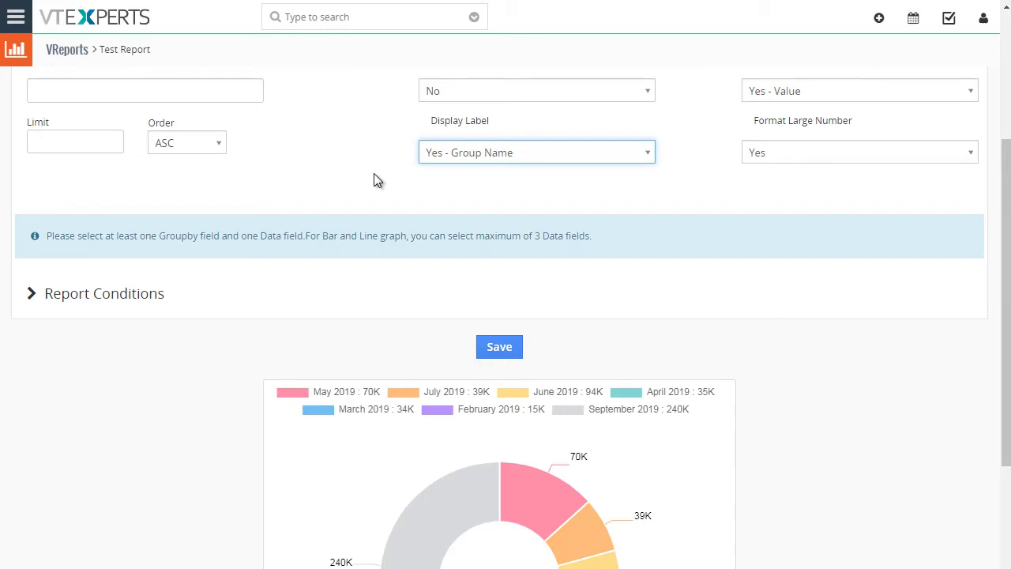
scroll(245, 171, up, 2)
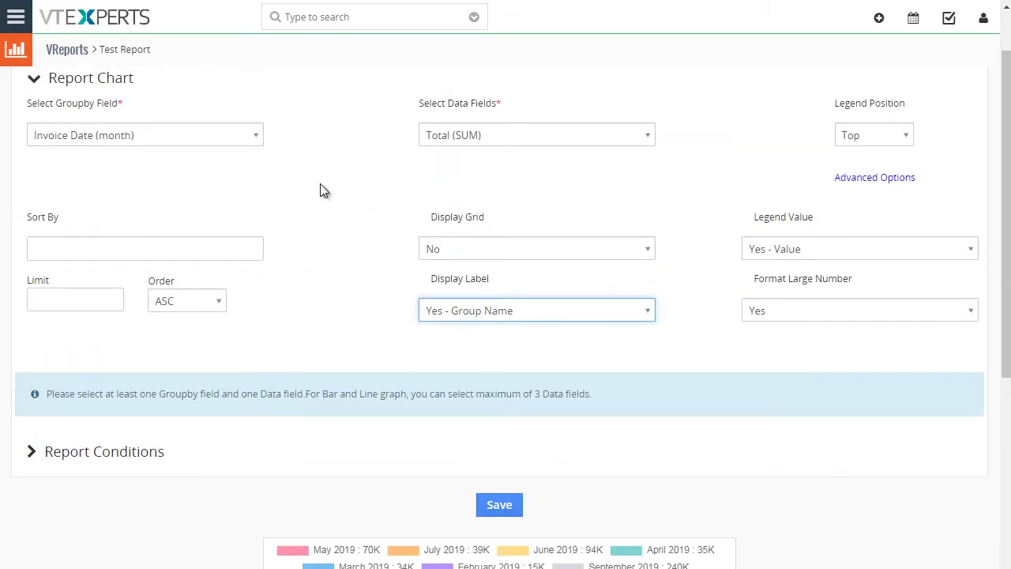
scroll(324, 193, down, 2)
click(499, 348)
scroll(655, 268, down, 2)
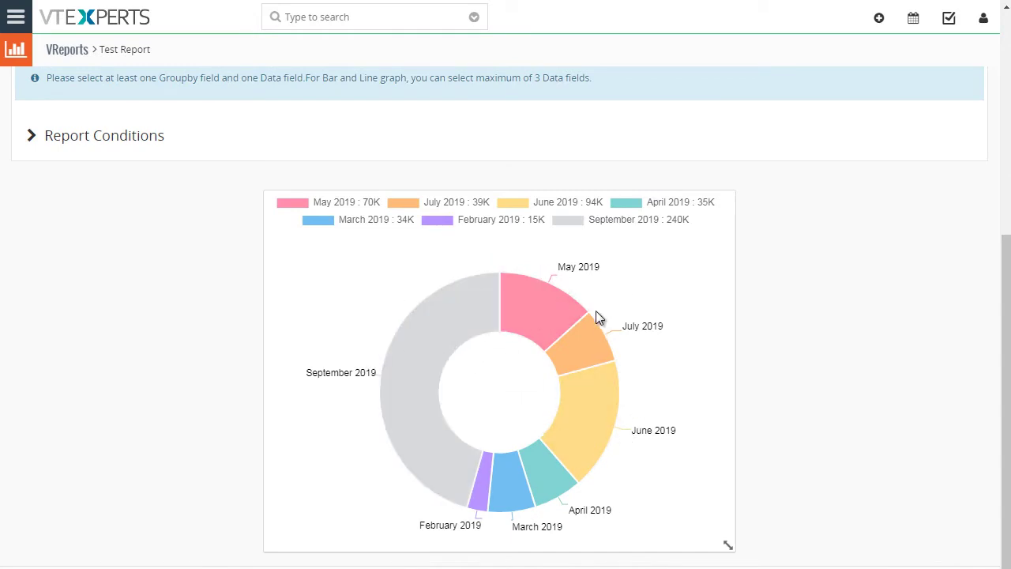
Step: Review the Display Label and Legend Value settings against the chart's labels and legend
scroll(814, 278, up, 2)
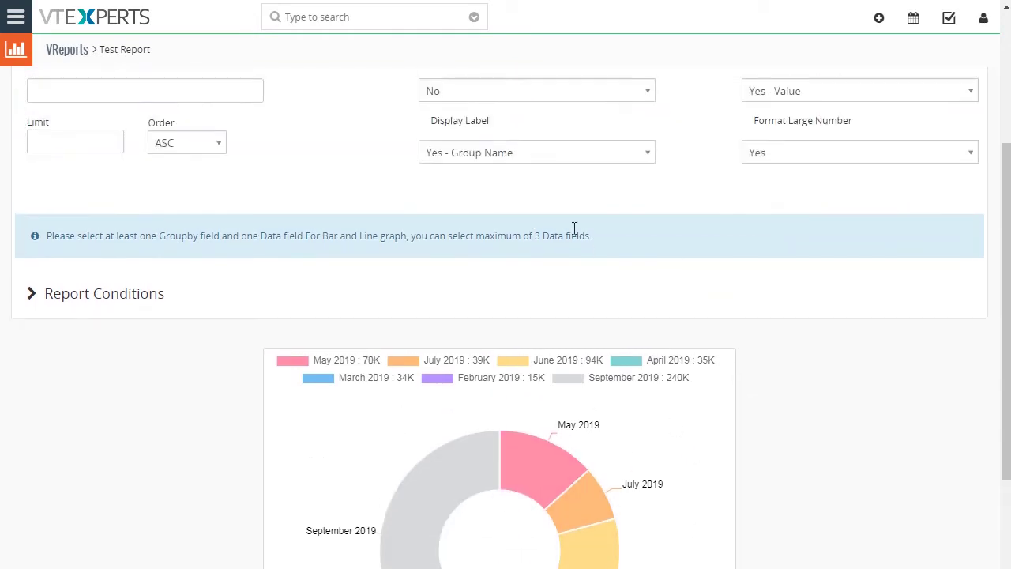
click(519, 155)
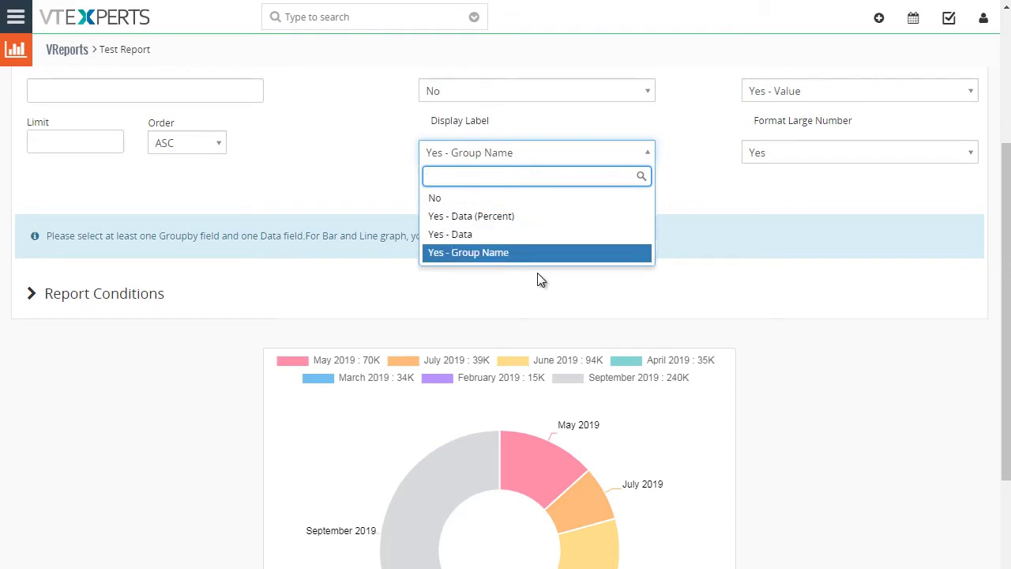
click(797, 308)
scroll(797, 309, down, 2)
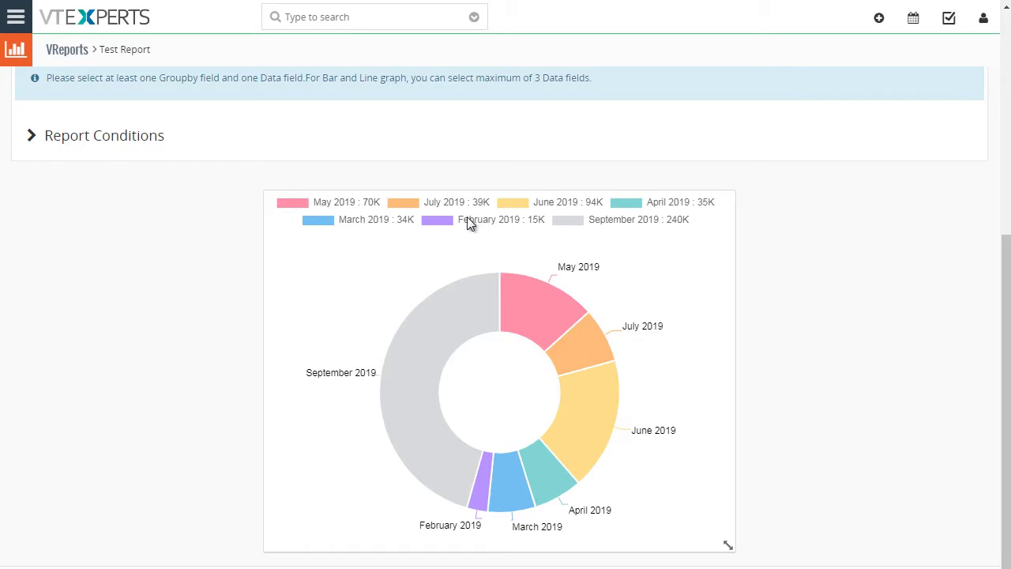
scroll(757, 248, up, 3)
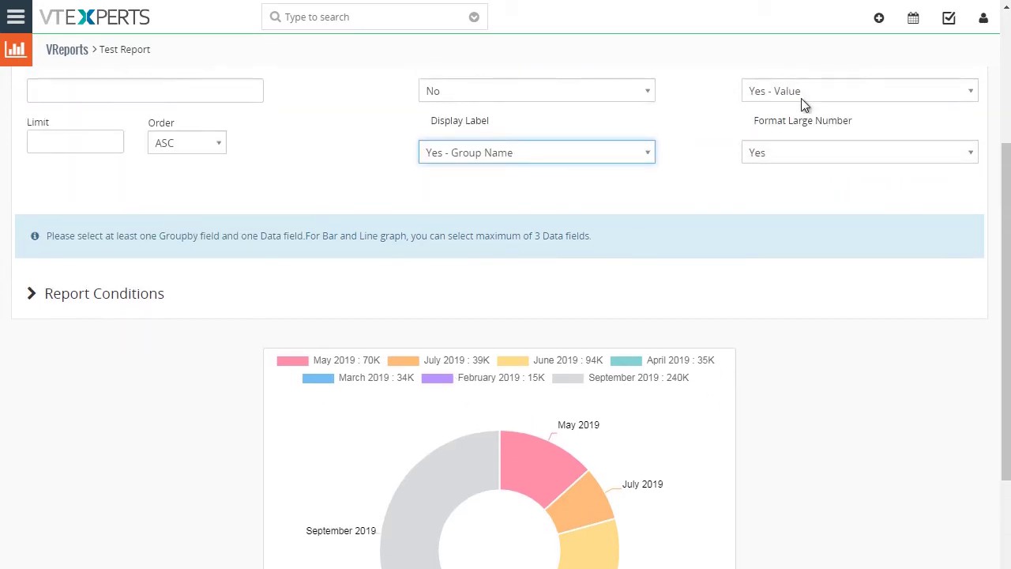
click(803, 98)
scroll(720, 122, up, 3)
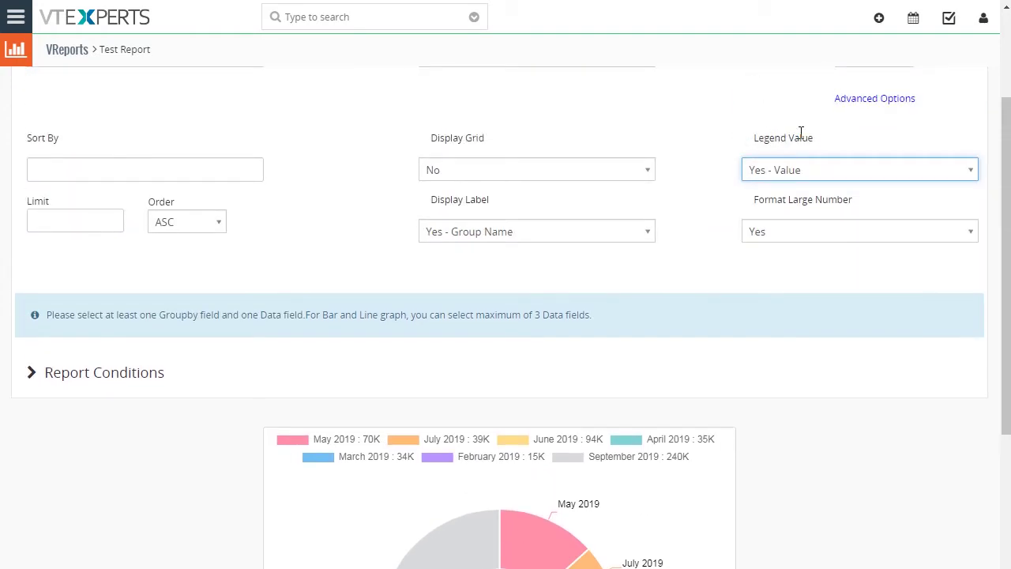
Step: Set the chart's Legend Position to None and save the change
click(863, 136)
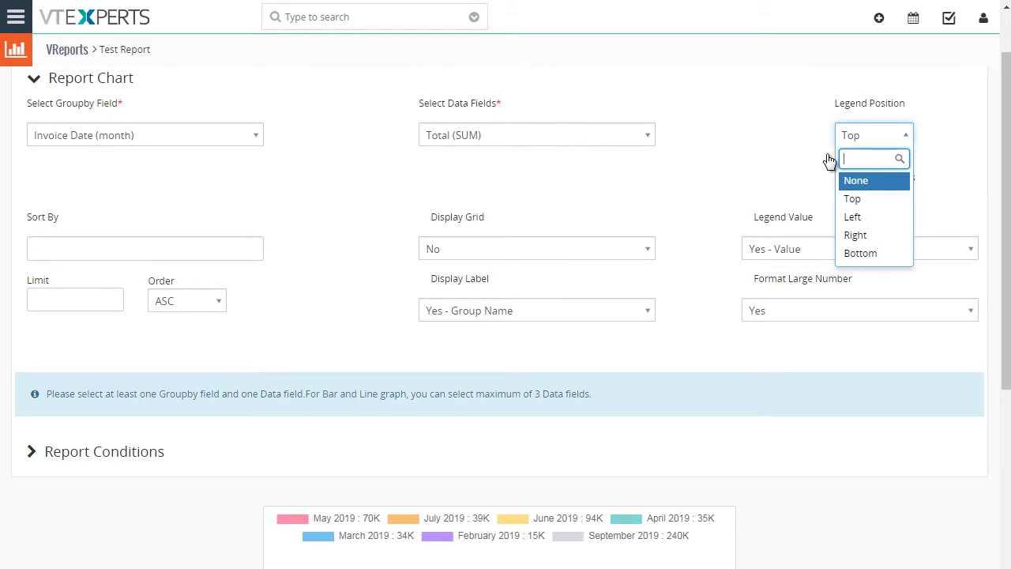
click(870, 180)
scroll(763, 154, down, 3)
click(500, 268)
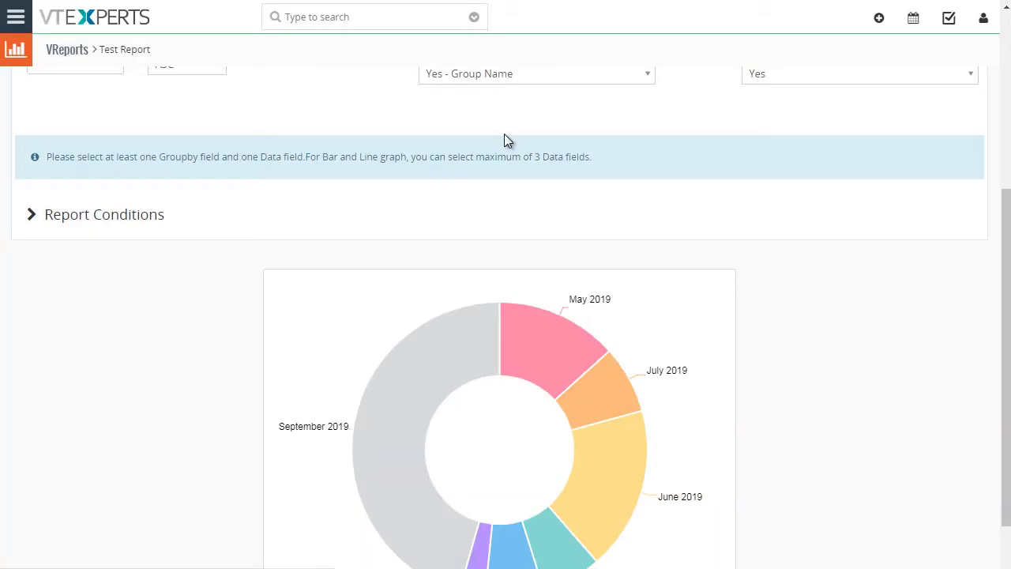
scroll(645, 180, down, 1)
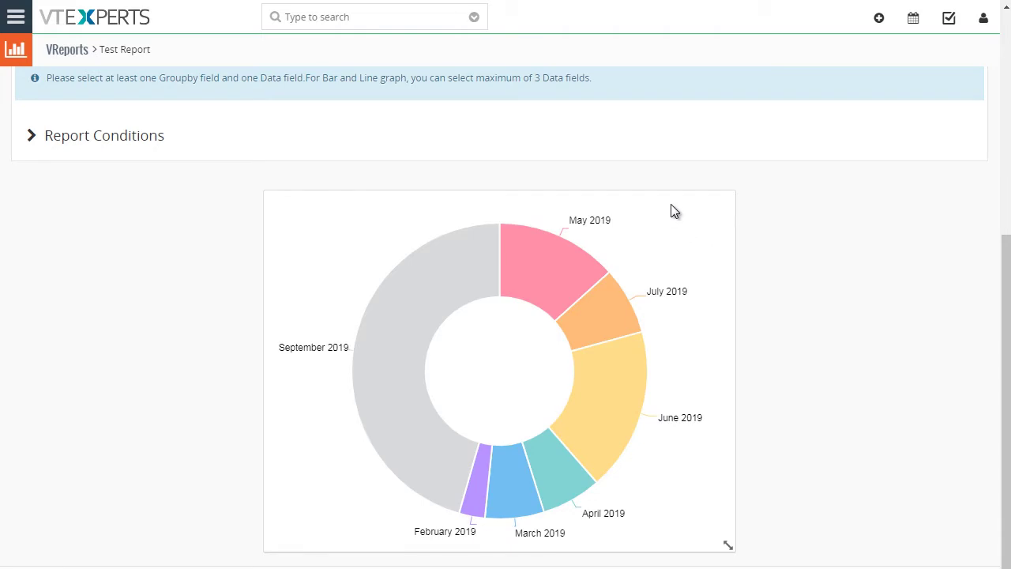
Step: Return to the list of all reports and open the "Invoice Report - YOY Comparison" report
scroll(678, 225, up, 5)
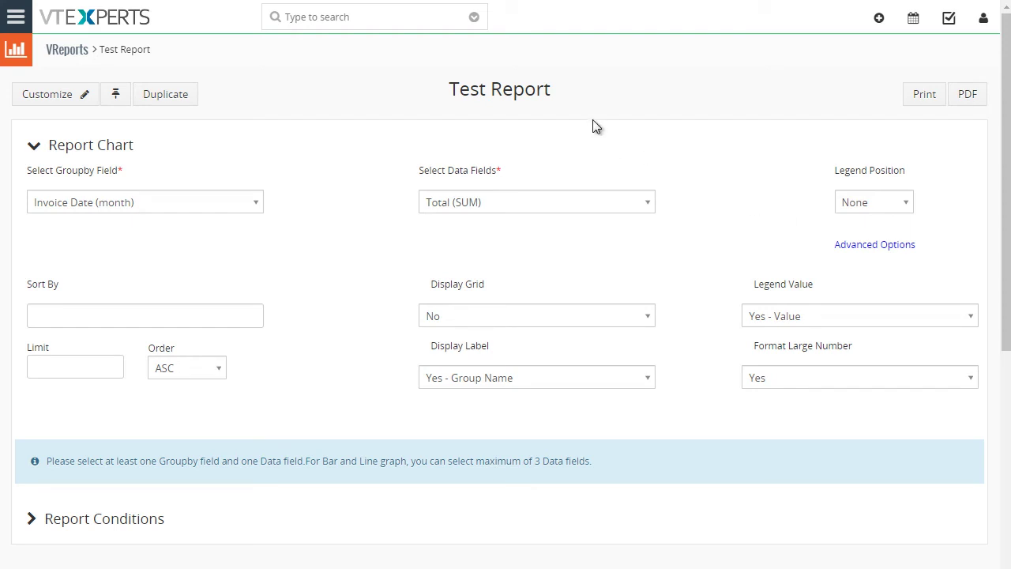
click(79, 50)
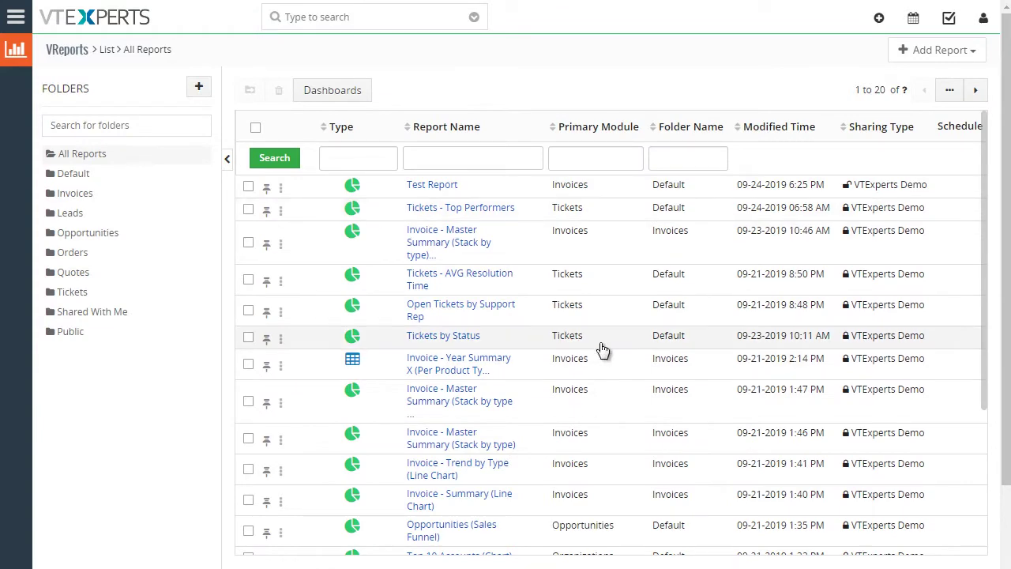
scroll(596, 350, down, 1)
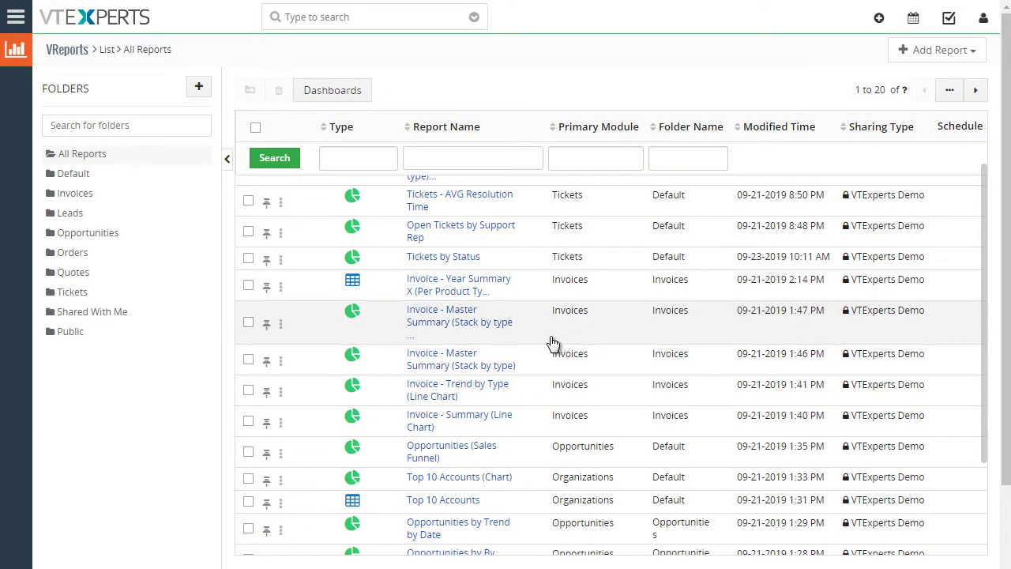
scroll(542, 339, down, 3)
click(431, 382)
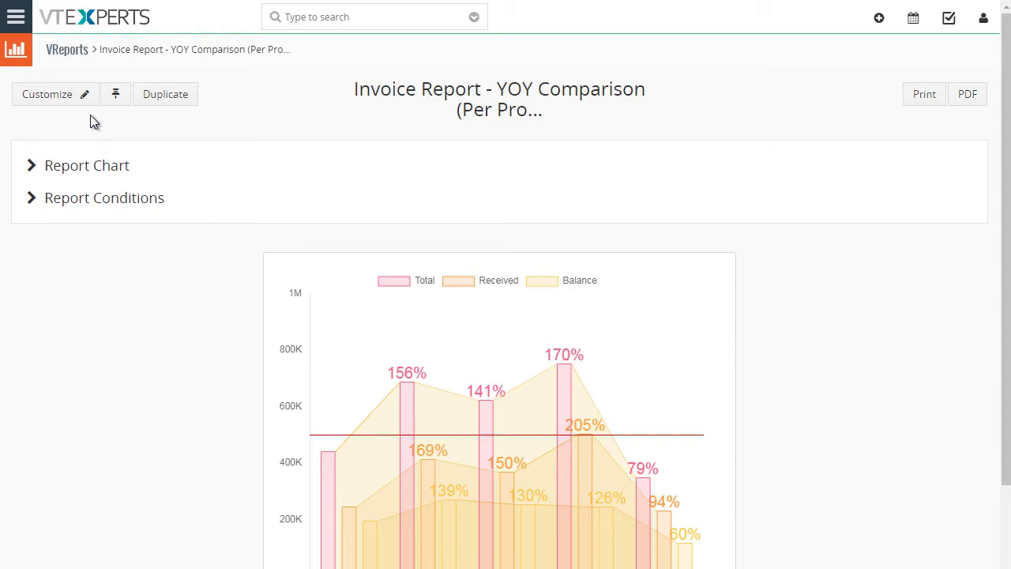
Step: Review the Bar Funnel Chart settings in the report's customization, and save and generate the report
click(65, 98)
click(474, 562)
click(501, 562)
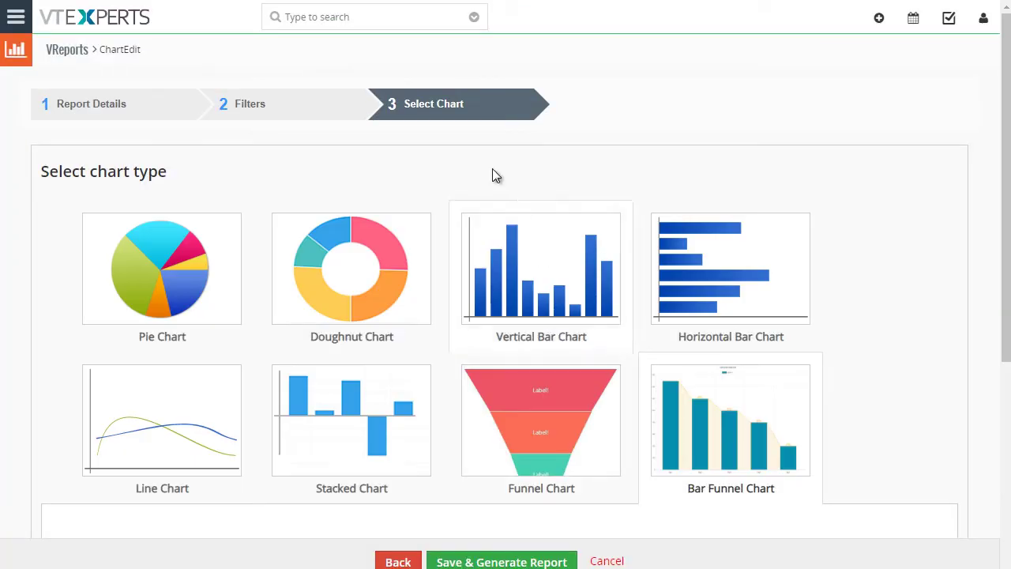
scroll(882, 192, down, 2)
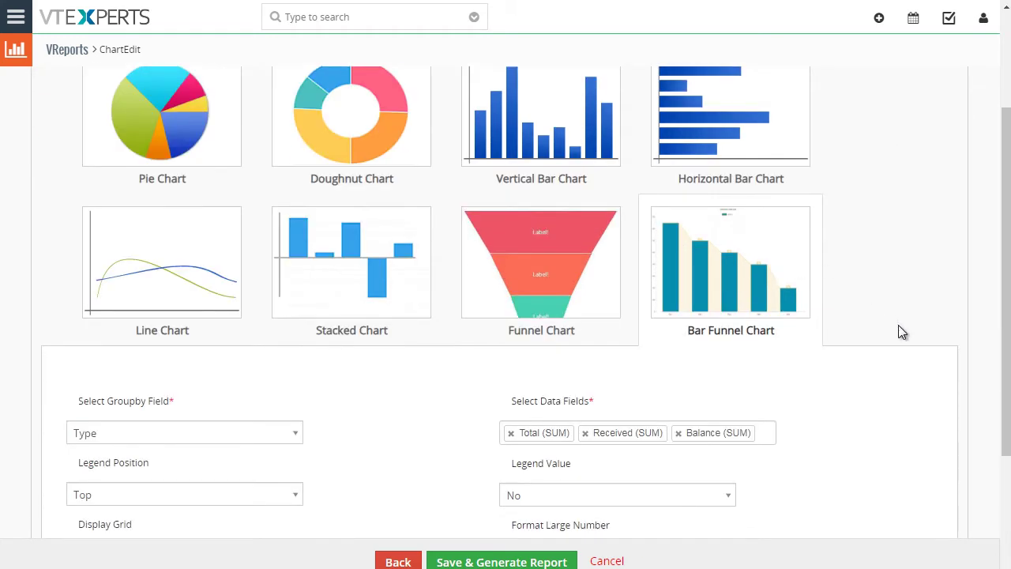
scroll(795, 290, down, 2)
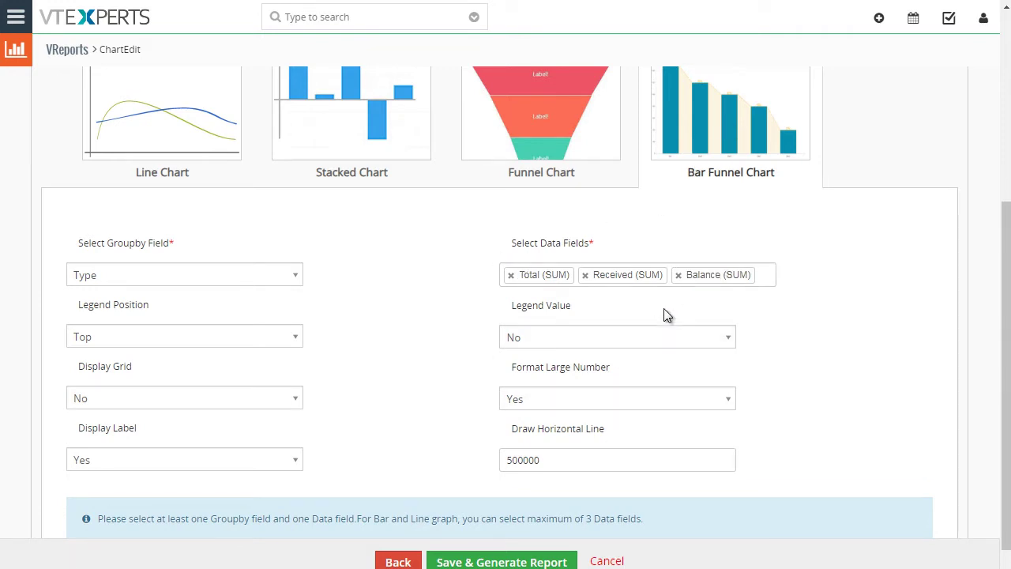
click(532, 561)
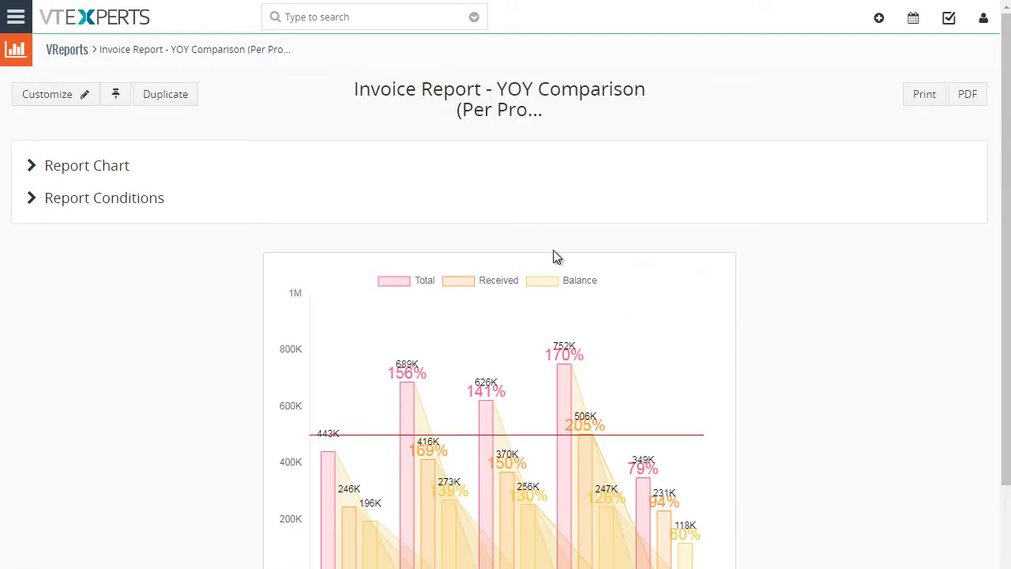
scroll(494, 281, down, 2)
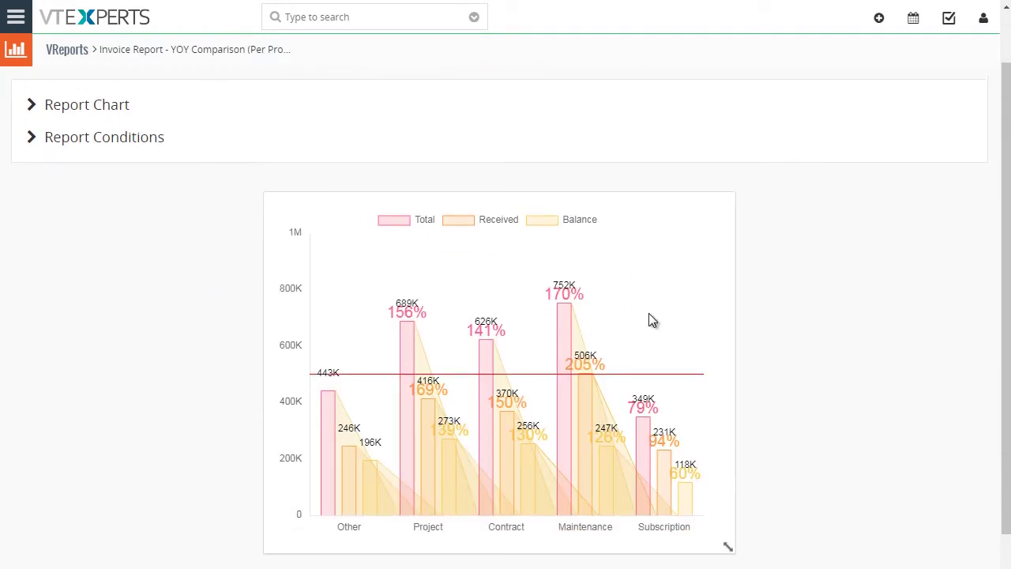
Step: Expand the Report Chart section and compare its group-by and data fields with the generated chart
click(108, 97)
scroll(530, 228, down, 2)
scroll(530, 228, down, 1)
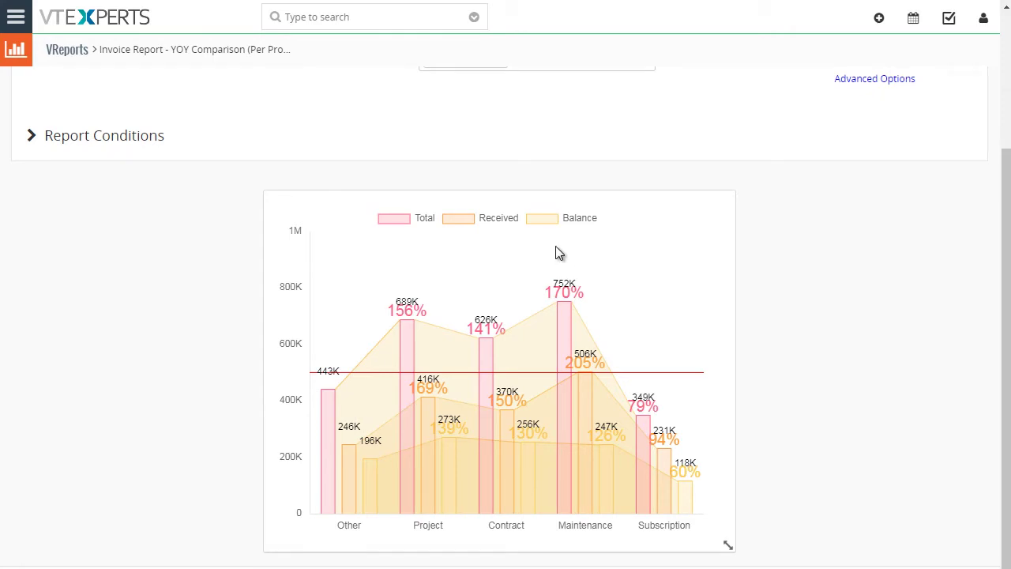
scroll(316, 207, up, 2)
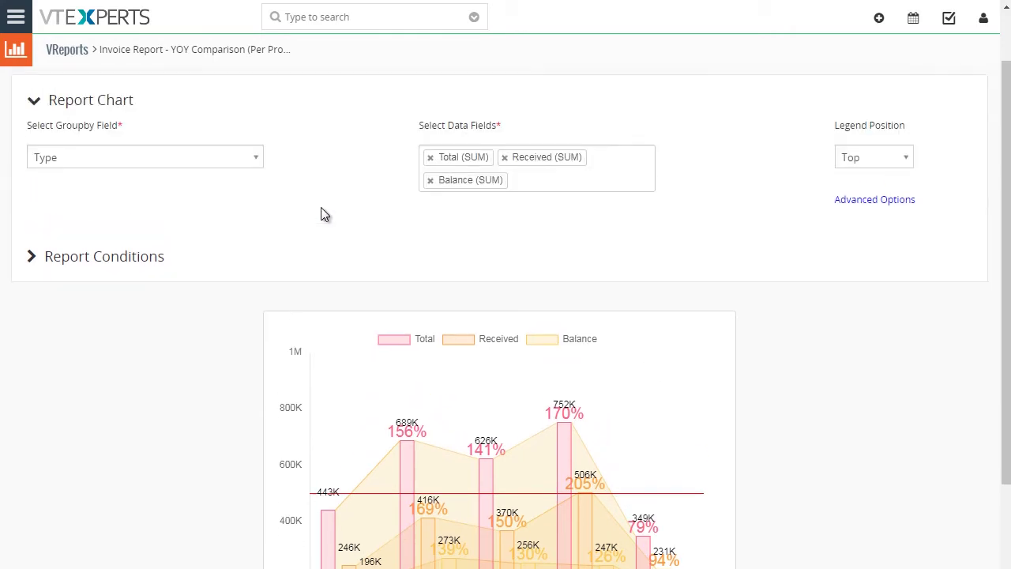
scroll(447, 276, down, 2)
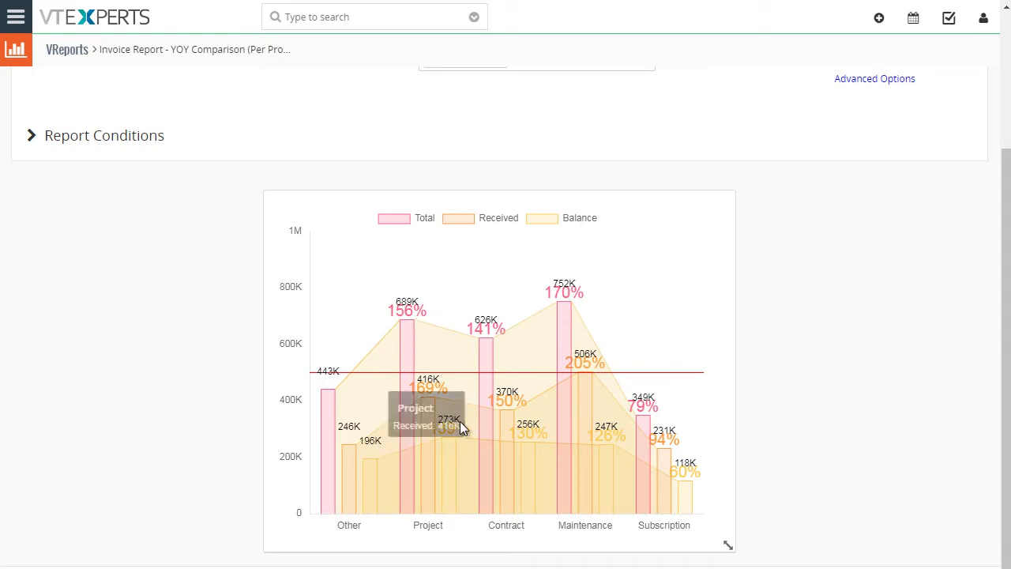
Step: Hide the Total and Received series in the chart, and show both again
click(422, 222)
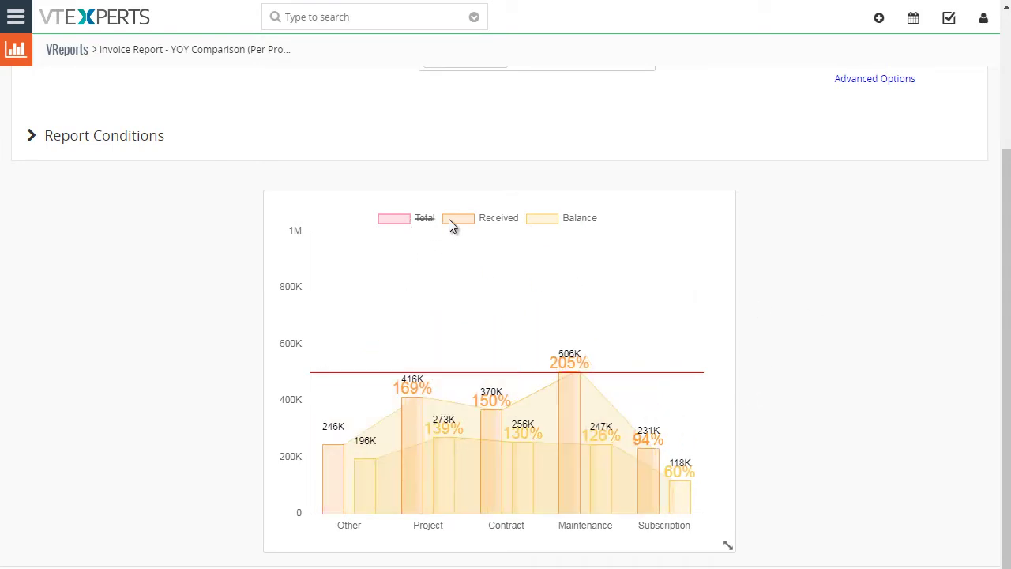
click(468, 222)
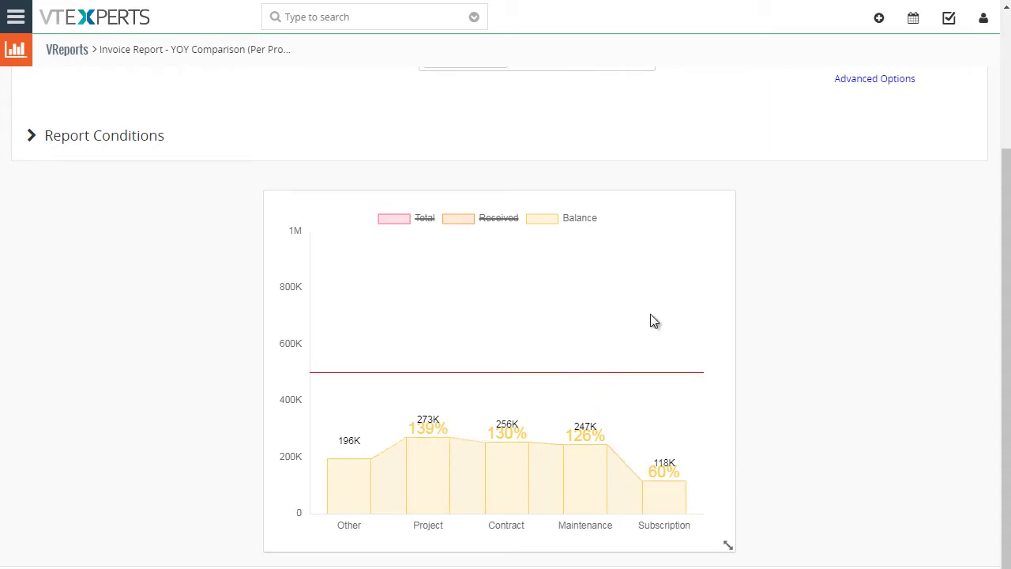
click(474, 223)
click(408, 223)
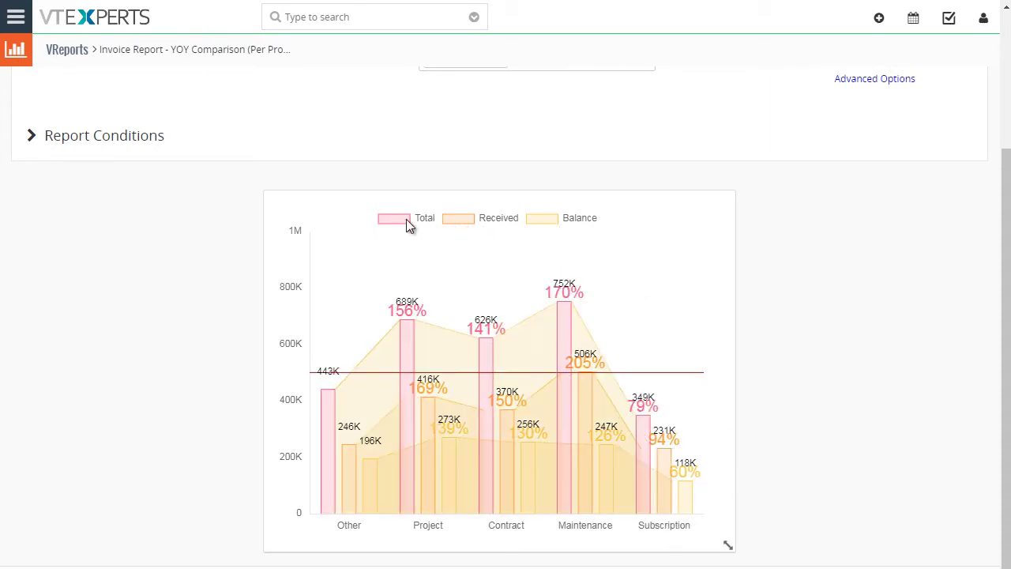
Step: Hide the Received and Balance series so the chart plots only Total
click(454, 221)
click(563, 219)
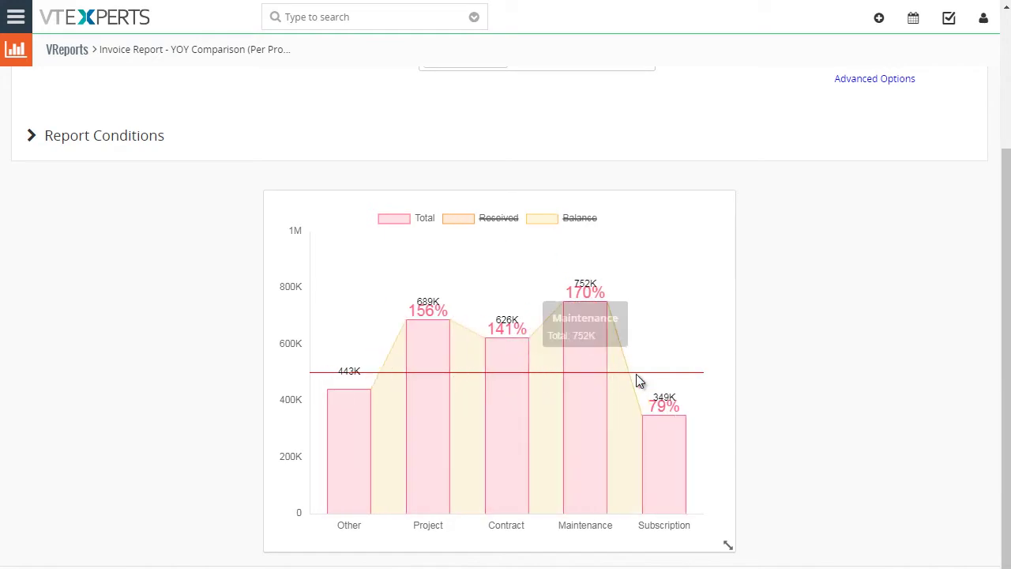
Step: Open the chart's advanced options, set Display Grid to Yes and Display Label to No, and save the chart
scroll(859, 328, up, 1)
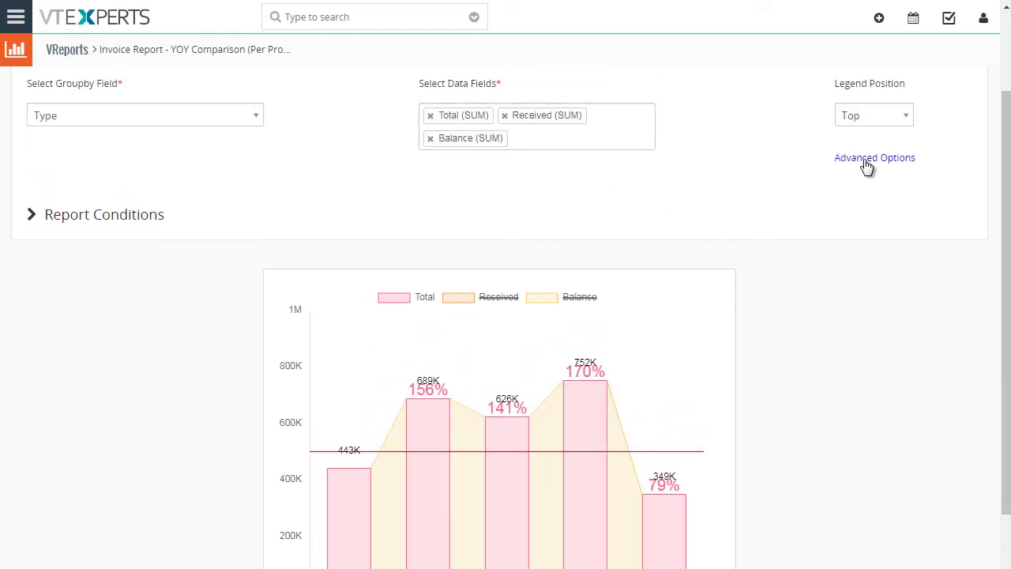
click(867, 159)
scroll(554, 202, down, 1)
click(508, 150)
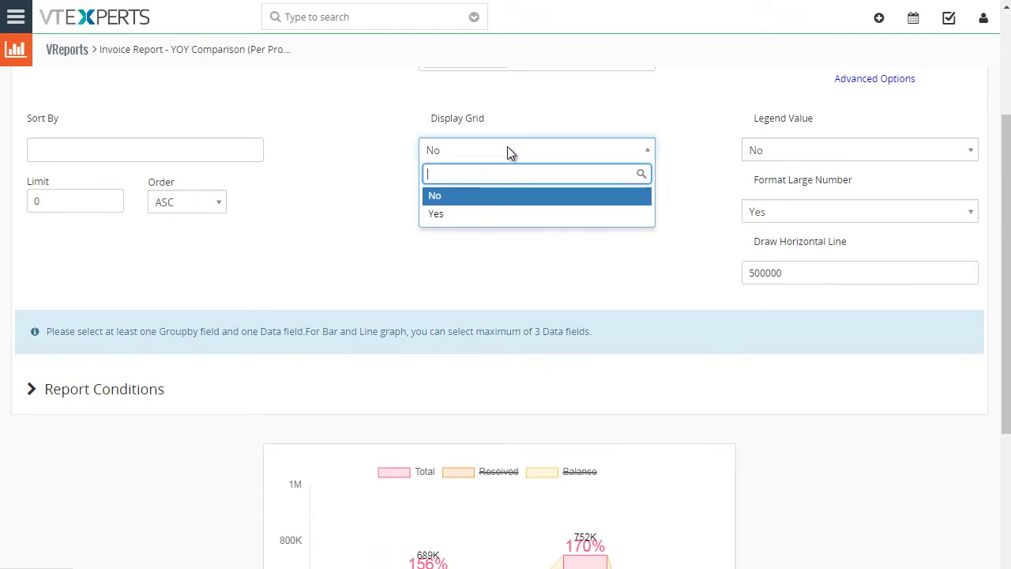
click(482, 215)
click(532, 212)
click(485, 257)
scroll(474, 245, down, 1)
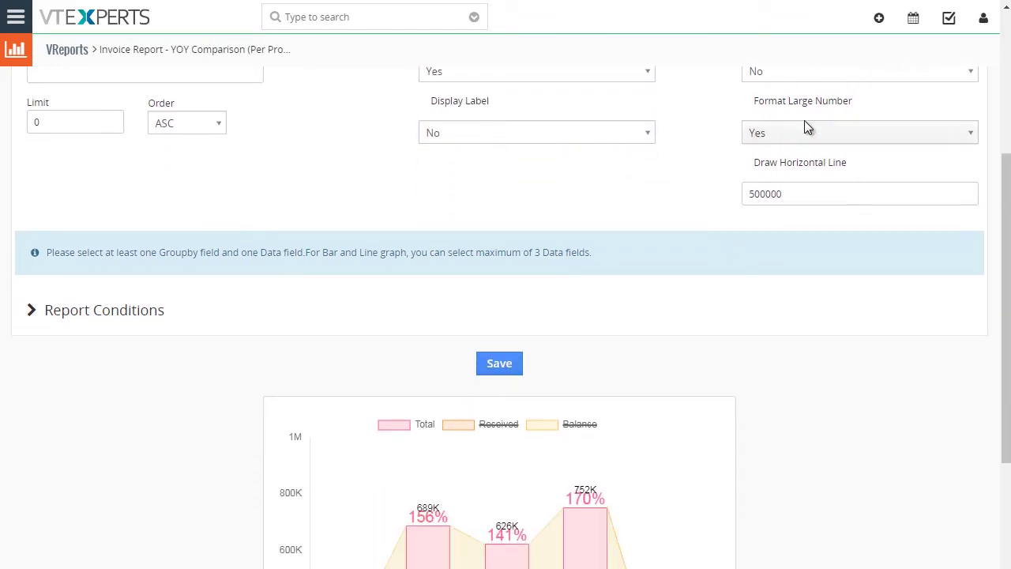
click(492, 365)
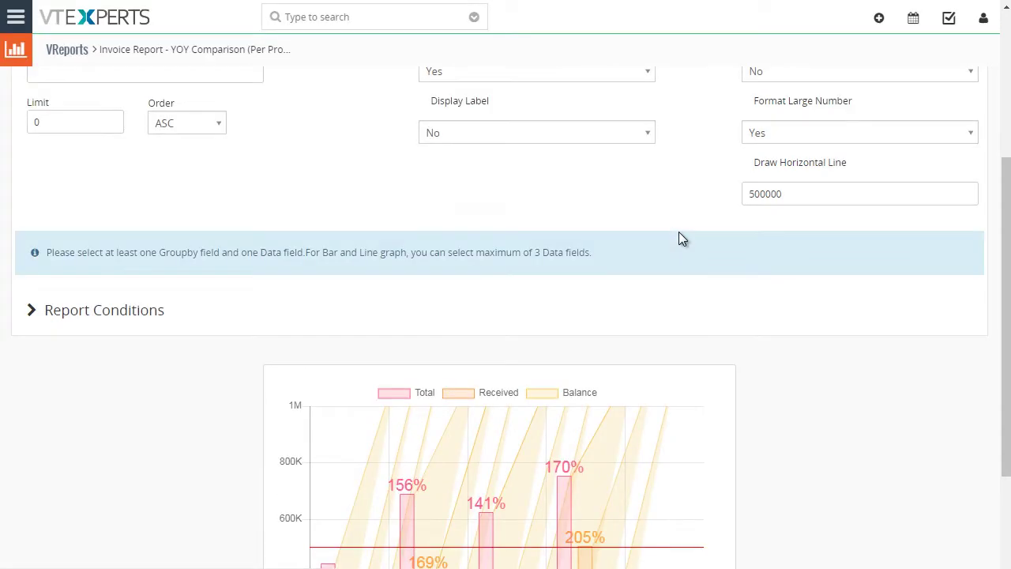
Step: Hide the Received series in the updated chart and show it again
scroll(678, 237, down, 2)
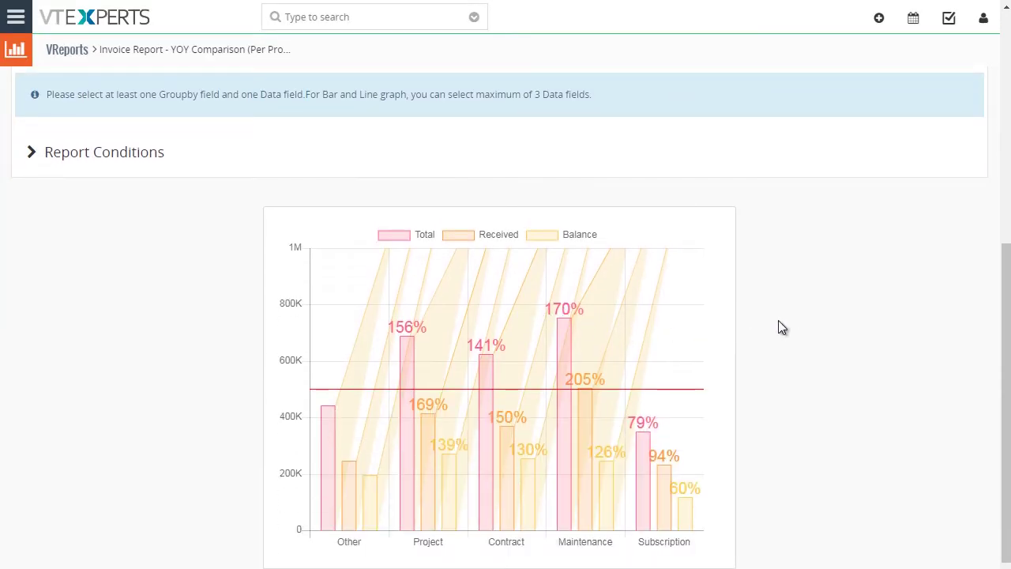
scroll(781, 326, down, 1)
click(470, 218)
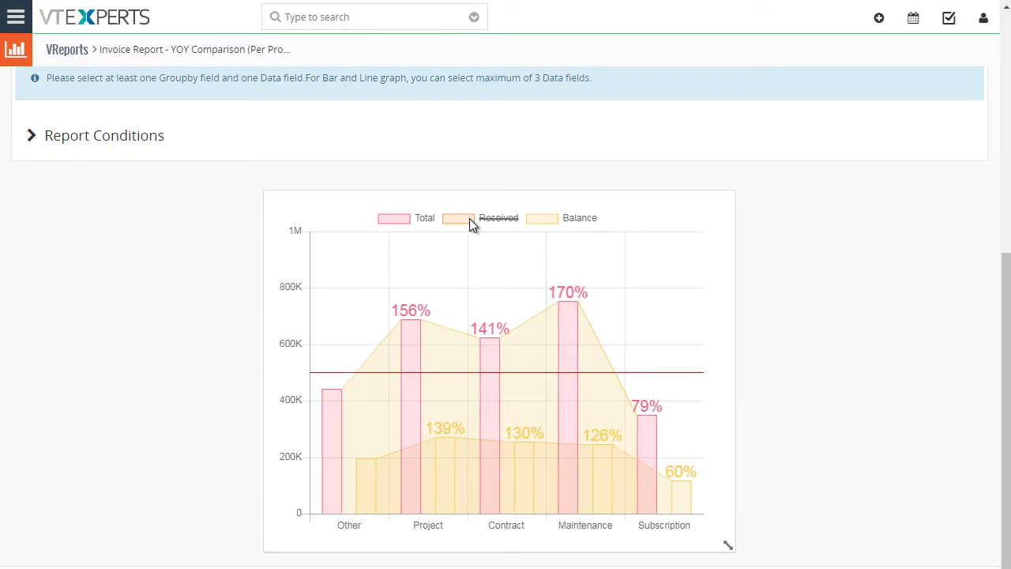
click(467, 219)
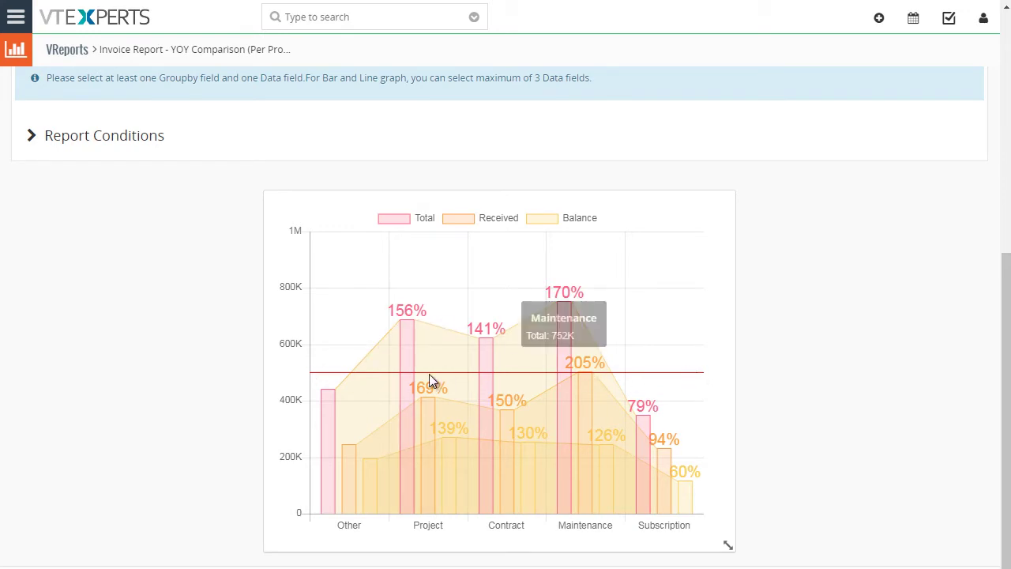
Step: Compare the chart's horizontal line, grid and label options with how the generated chart is drawn
scroll(810, 344, up, 3)
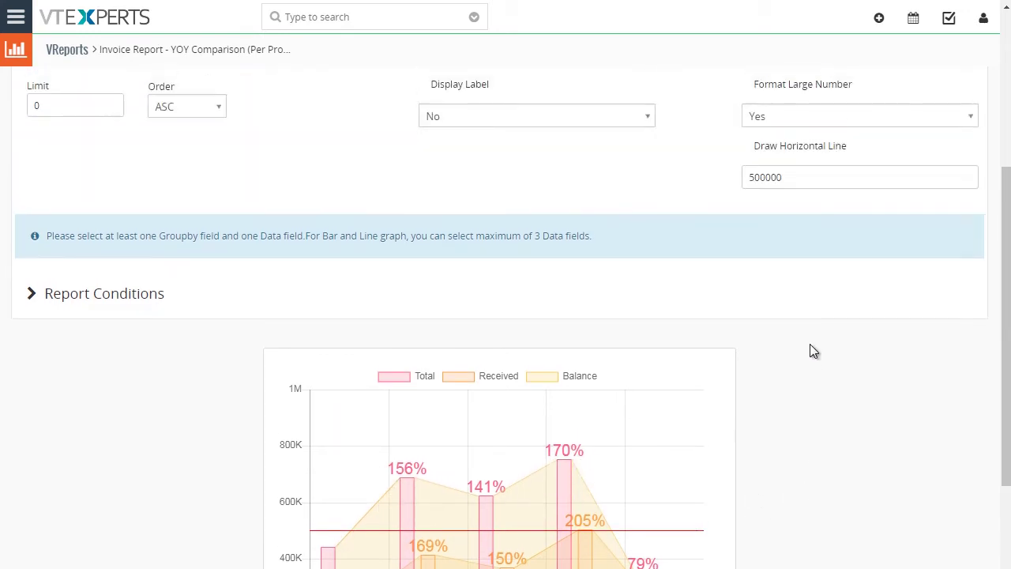
drag(770, 226, 844, 226)
click(815, 346)
scroll(815, 352, down, 2)
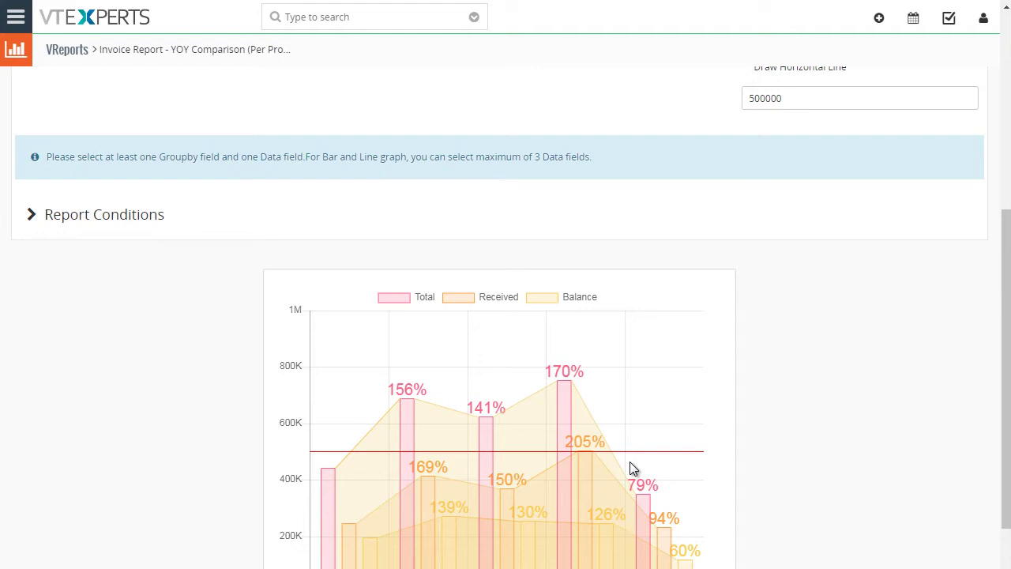
scroll(794, 366, up, 3)
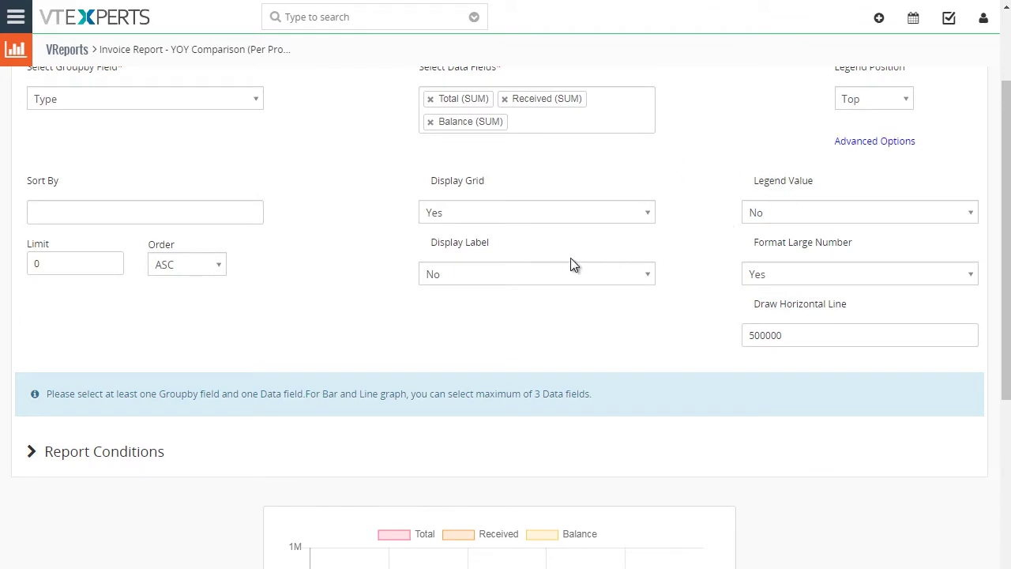
scroll(569, 272, down, 3)
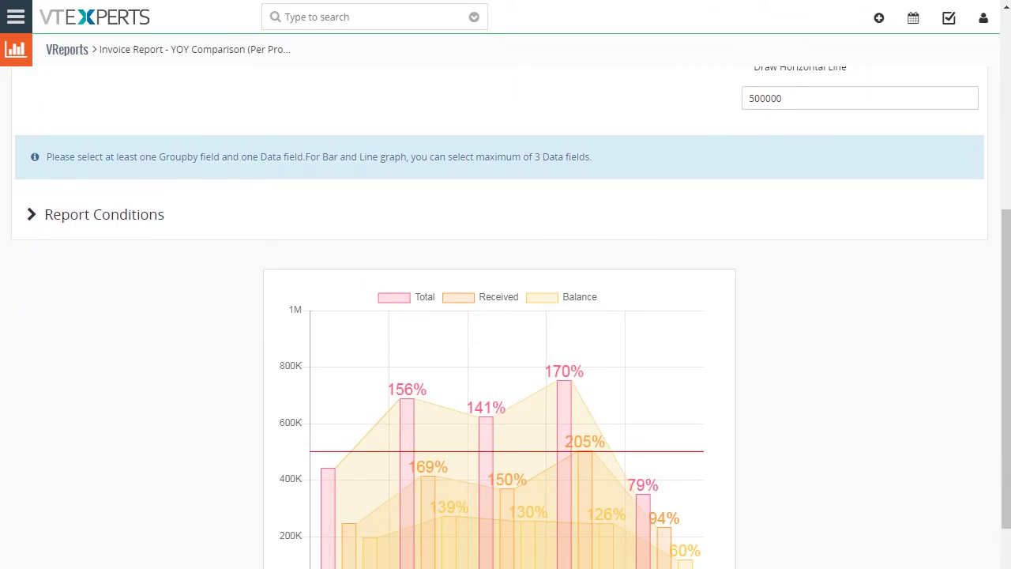
scroll(384, 208, up, 5)
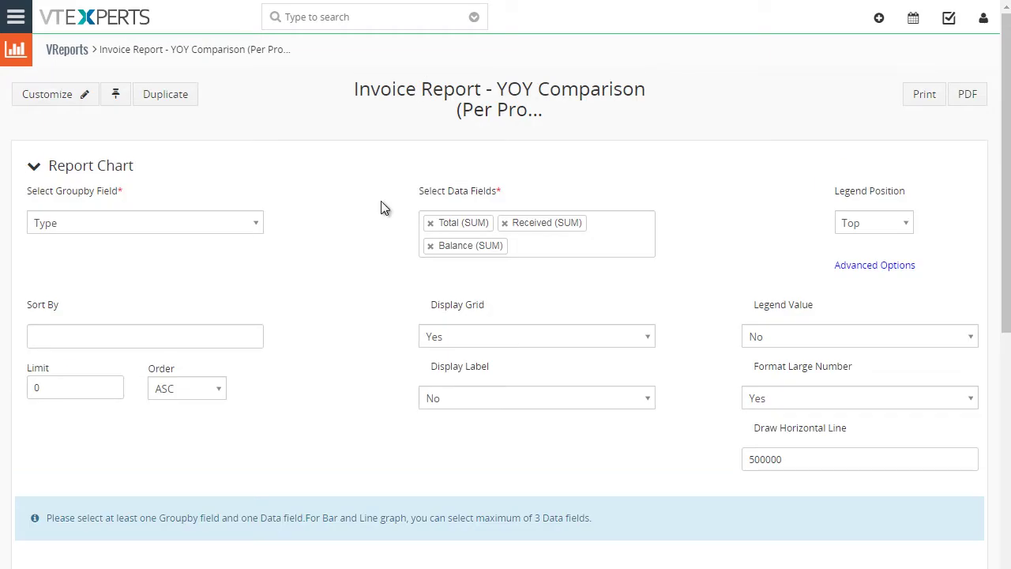
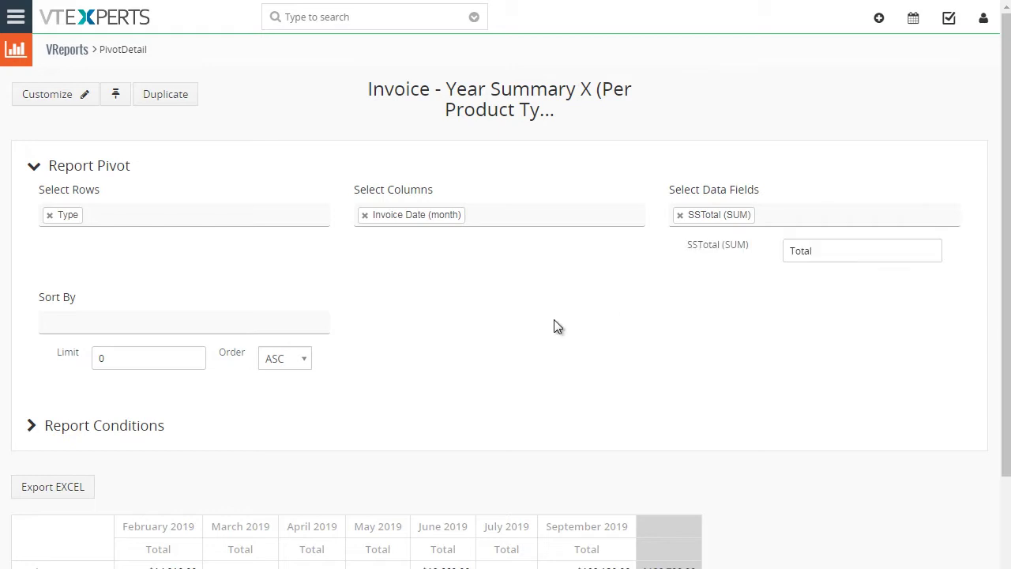
Step: Compare the row, column and data fields of the Invoice - Year Summary X pivot report with its generated table
scroll(557, 324, down, 2)
scroll(662, 268, up, 1)
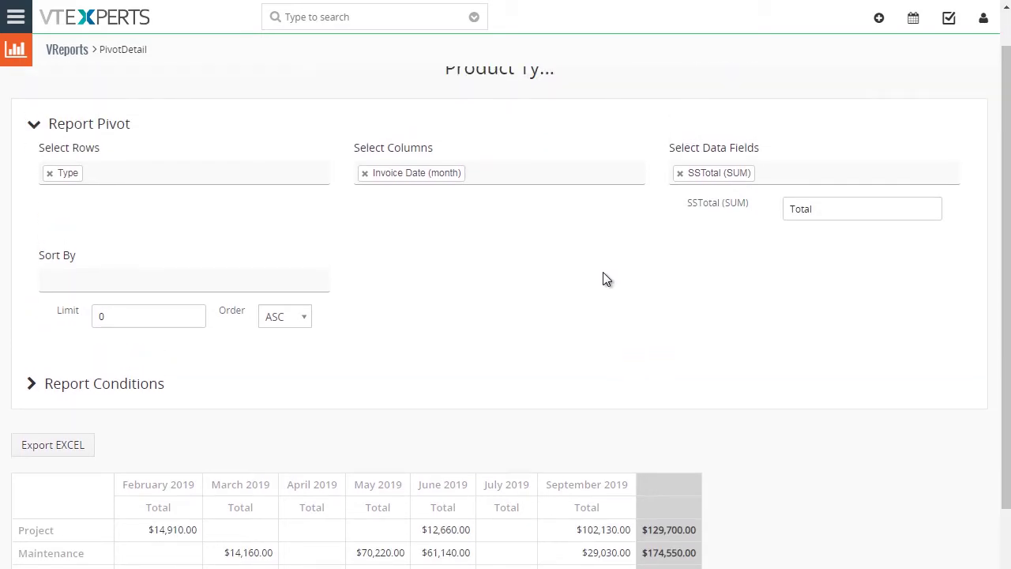
scroll(566, 292, up, 1)
scroll(292, 269, down, 3)
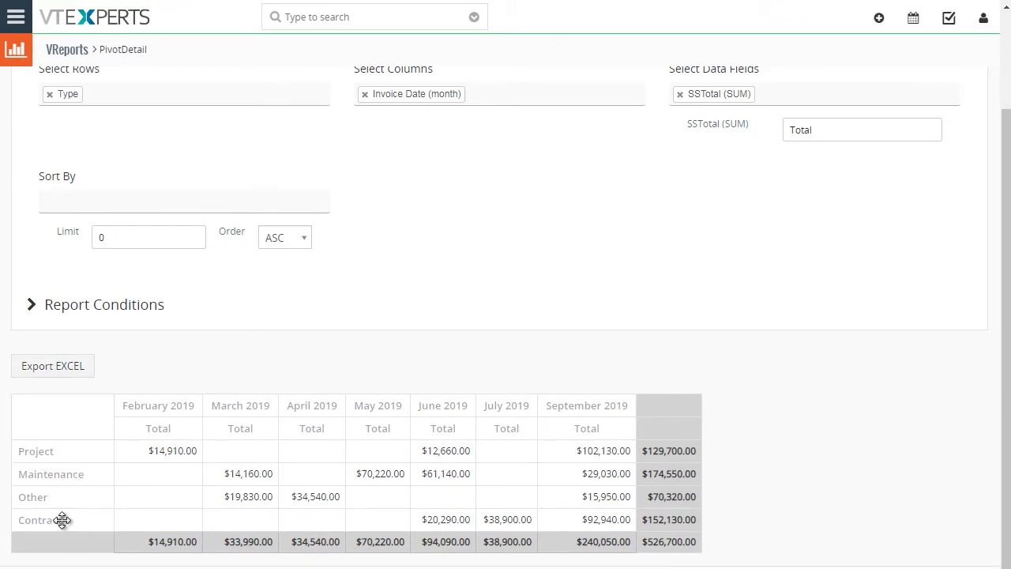
scroll(368, 323, up, 3)
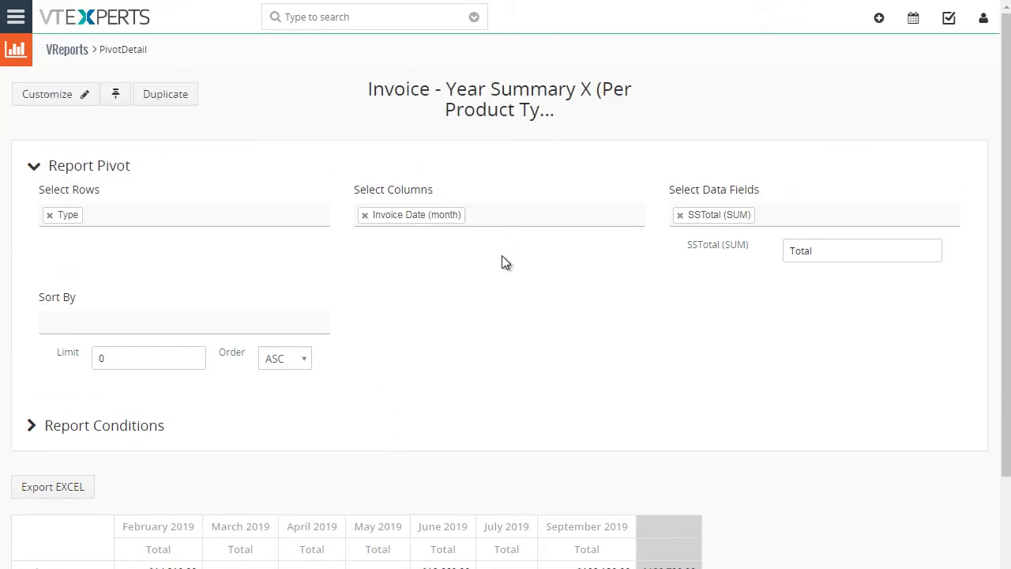
scroll(496, 284, down, 3)
Step: Add Invoice Date (year) to the pivot columns, place it before Invoice Date (month), and save and generate the report
scroll(495, 347, up, 2)
click(501, 171)
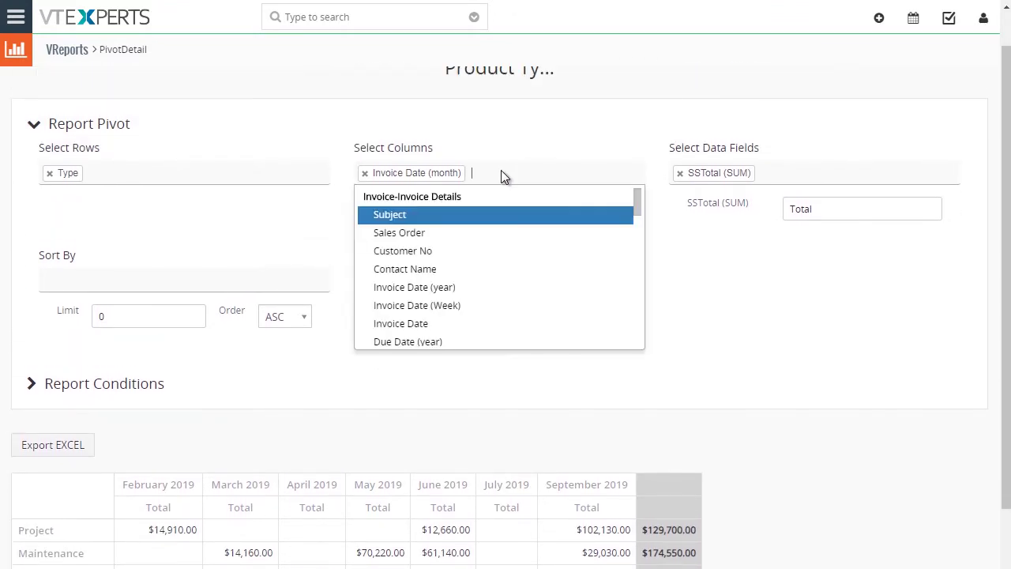
click(479, 287)
click(512, 142)
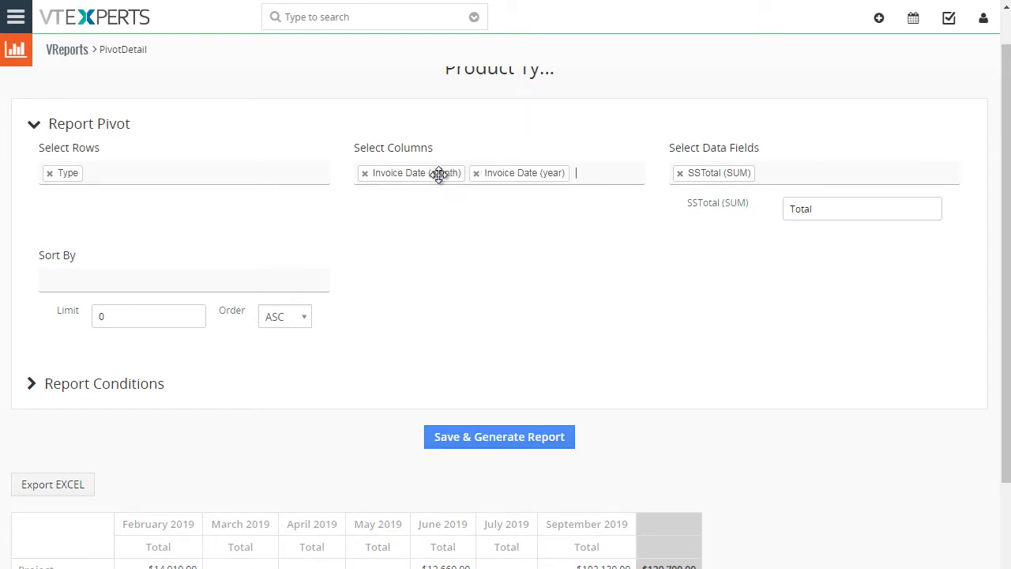
drag(439, 174, 576, 175)
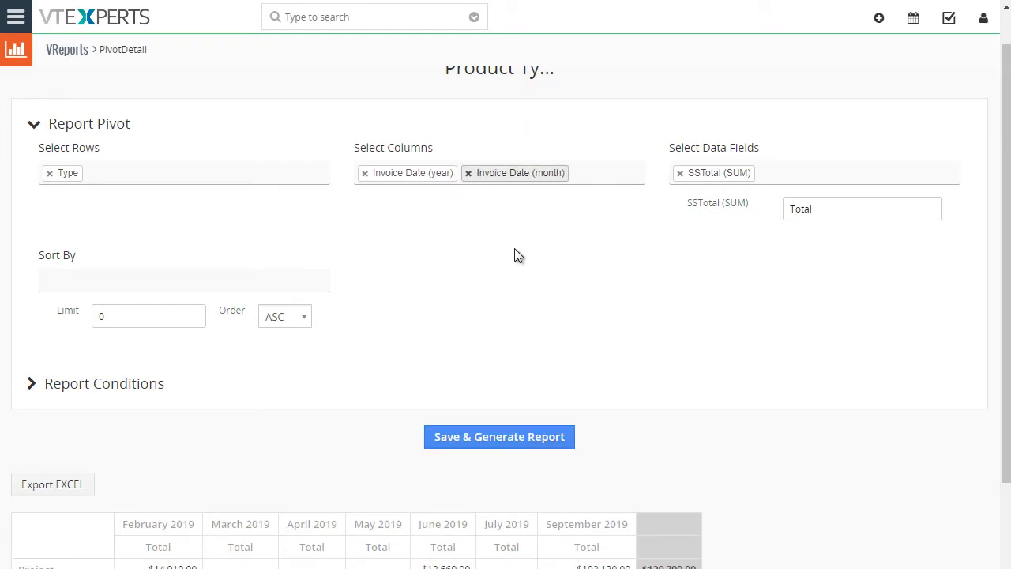
scroll(569, 316, down, 3)
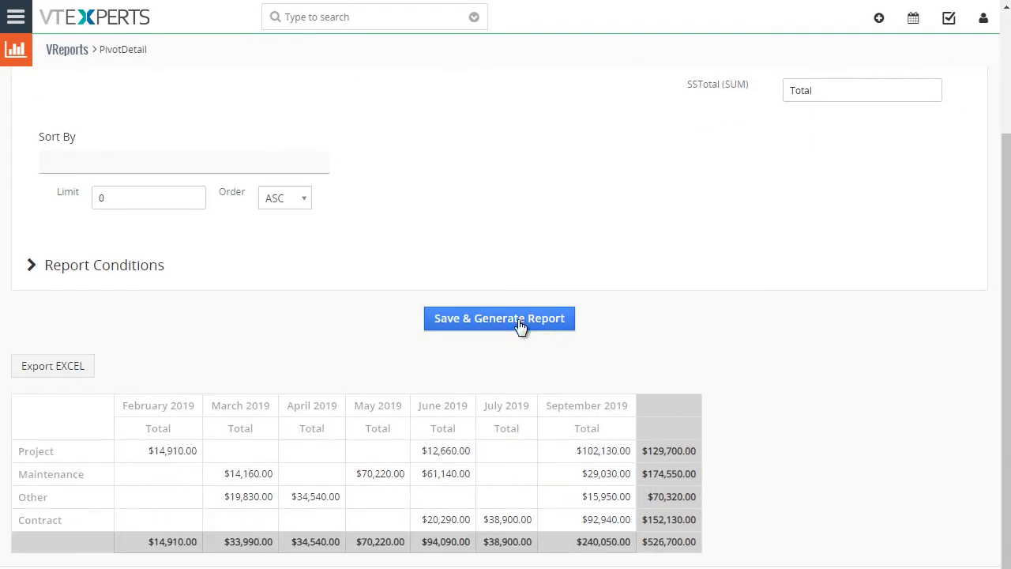
click(518, 320)
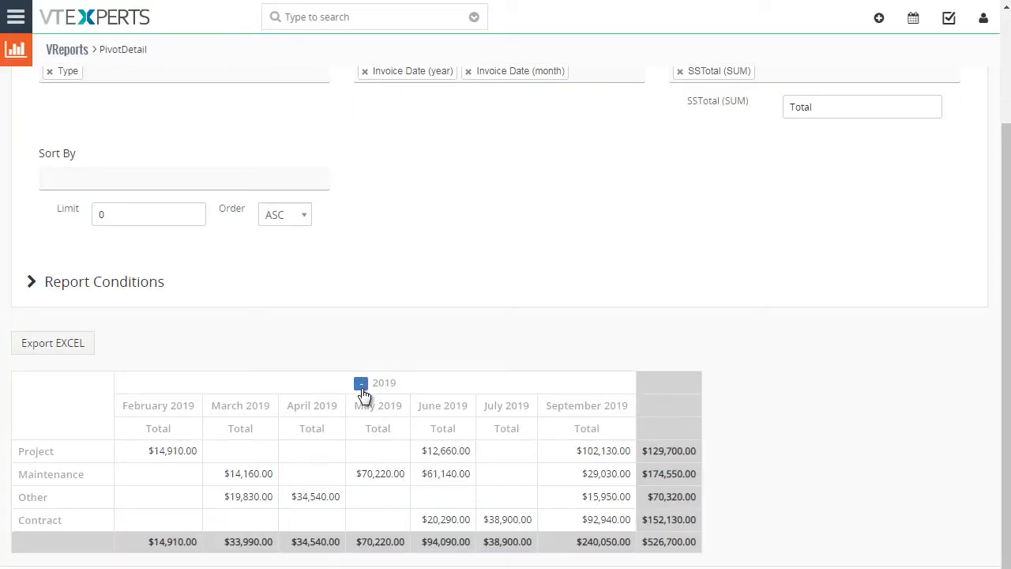
Step: Change the Invoice Date report condition to after 10-01-2018, and save and generate the report
click(153, 287)
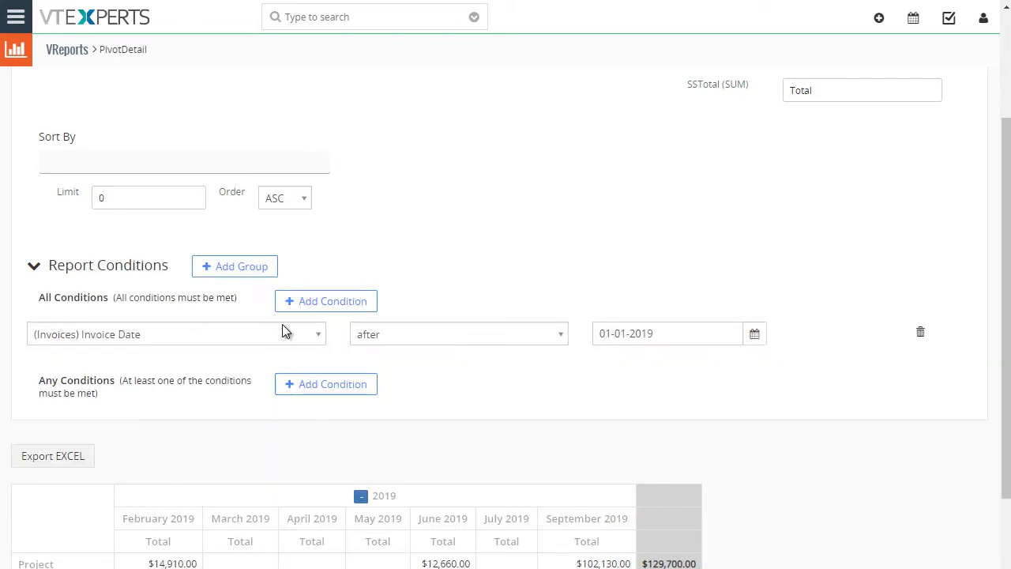
scroll(617, 248, down, 2)
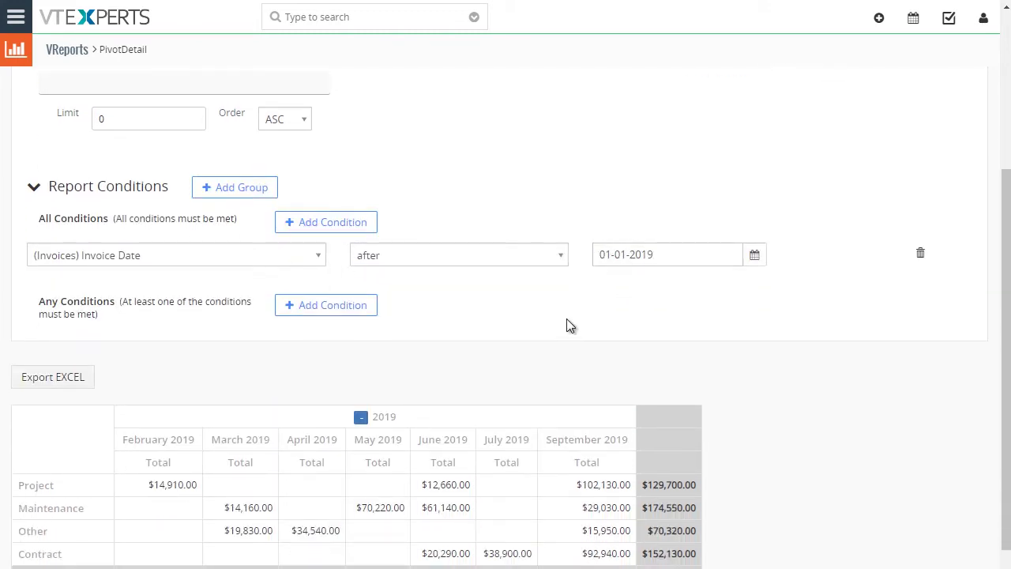
scroll(569, 327, down, 1)
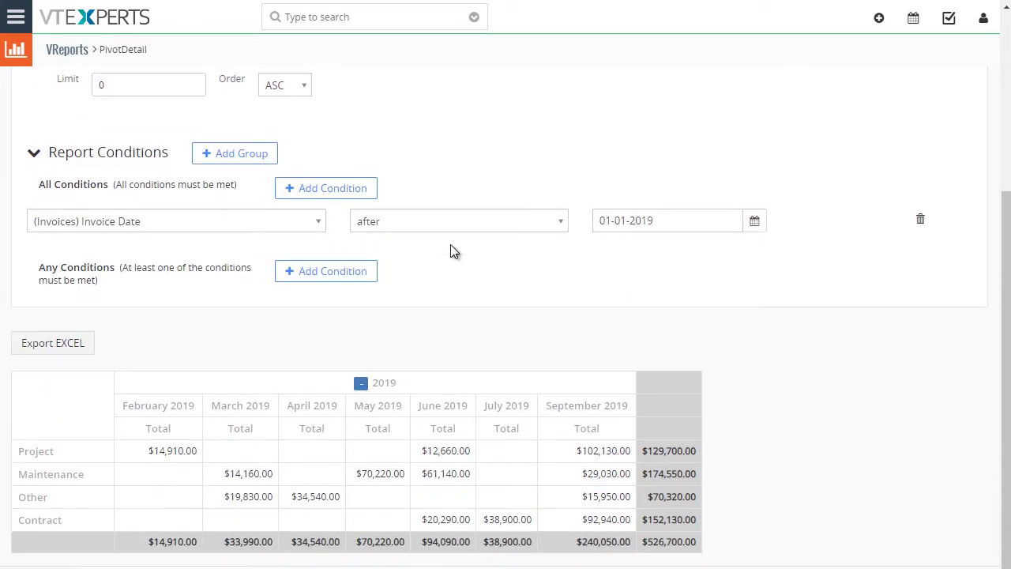
click(648, 224)
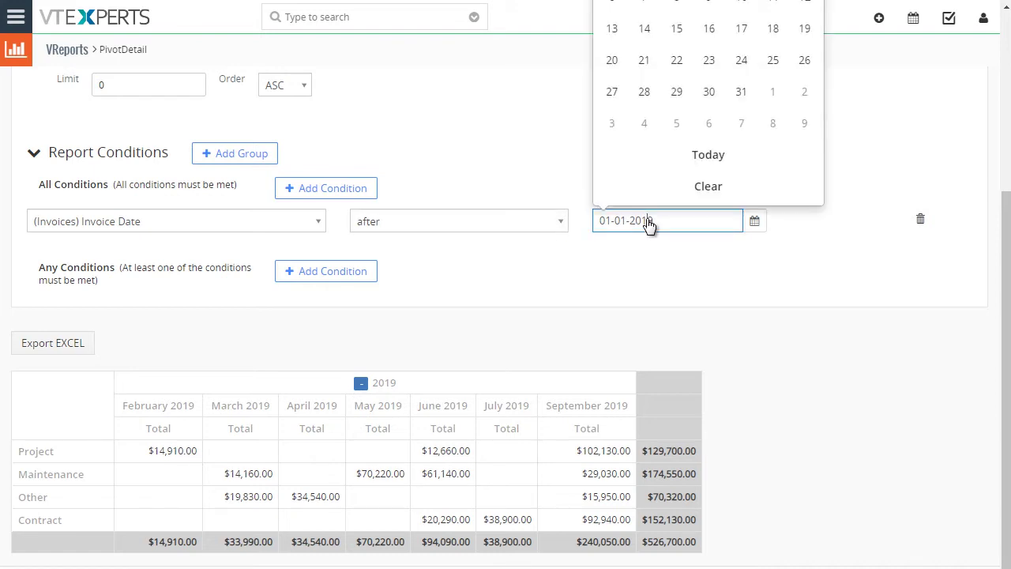
key(BackSpace)
text(8)
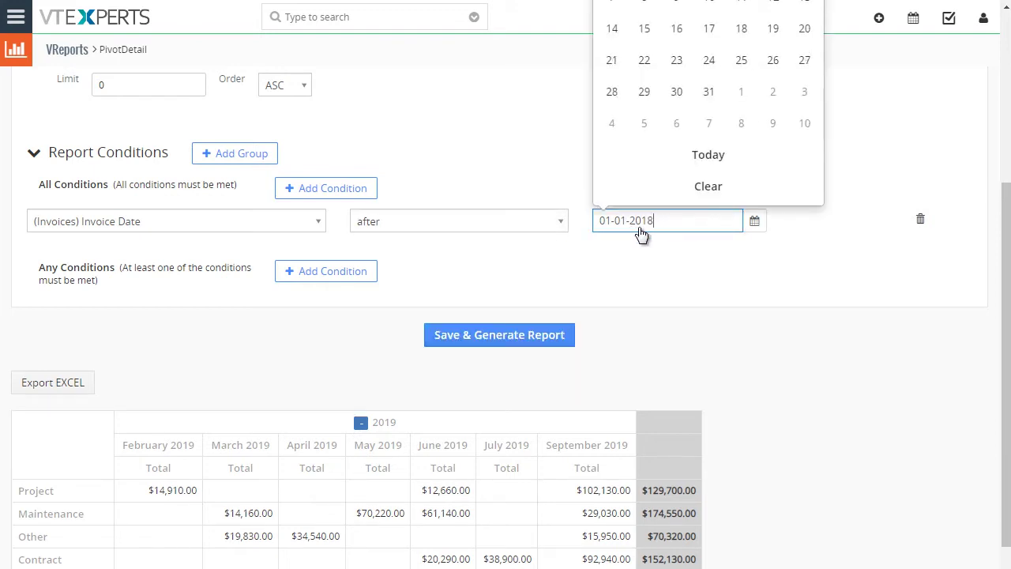
drag(610, 225, 596, 222)
text(10)
click(644, 264)
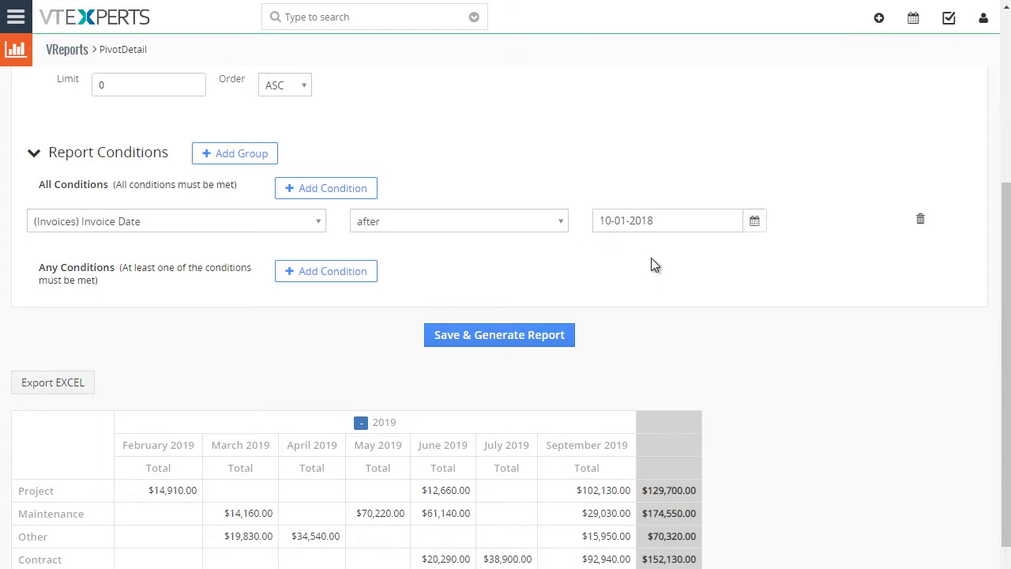
scroll(584, 261, down, 1)
click(545, 296)
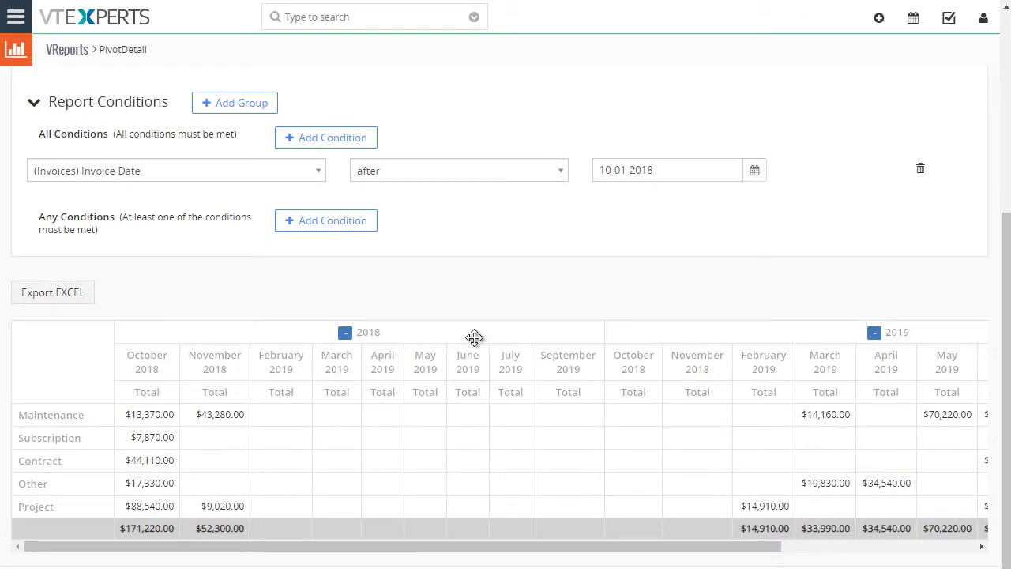
Step: Collapse the 2018 and 2019 column groups of the pivot table, and expand both again
mouse_move(454, 547)
mouse_down()
mouse_move(693, 549)
mouse_move(454, 548)
mouse_up()
click(345, 332)
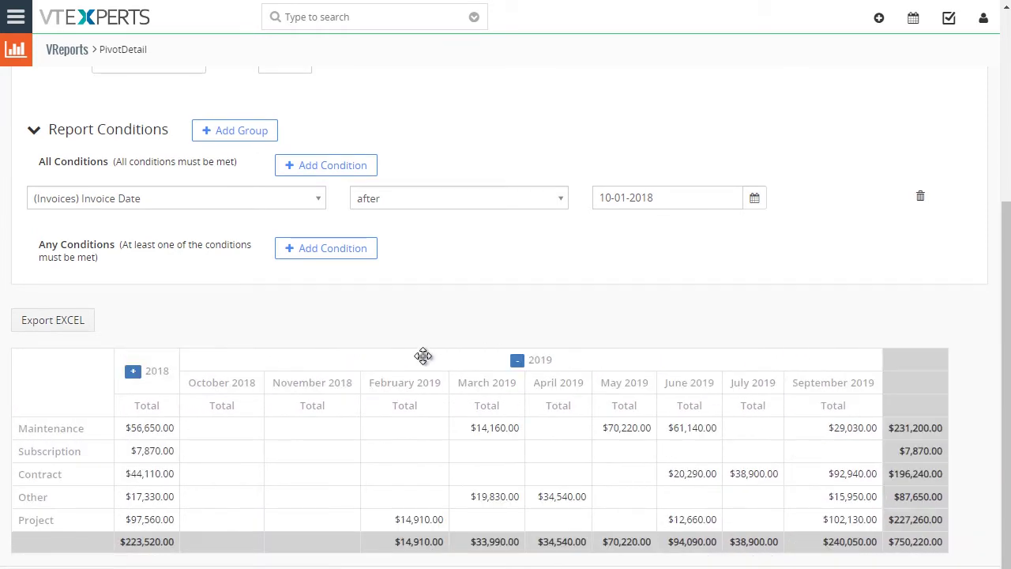
click(518, 360)
click(199, 384)
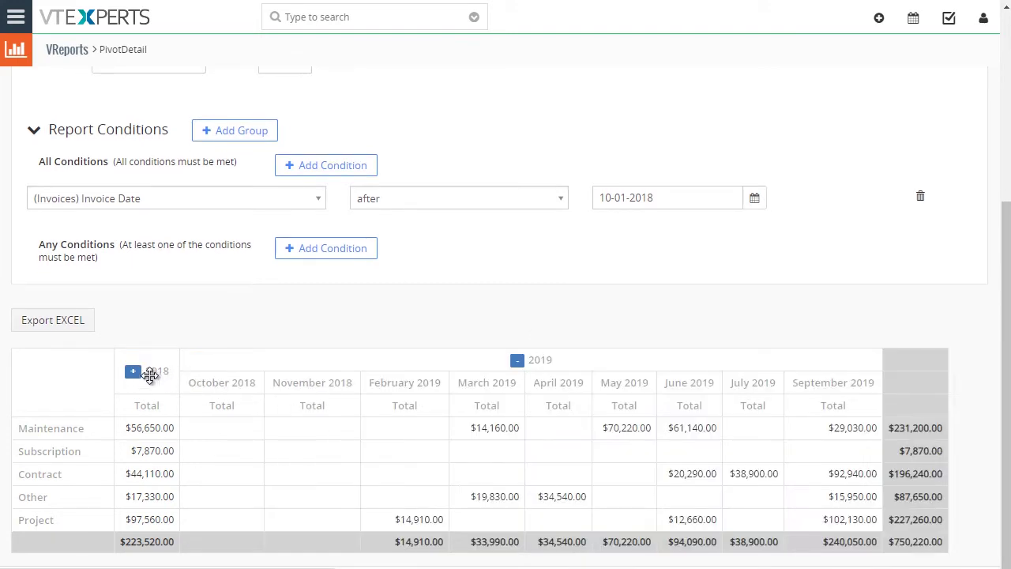
click(131, 369)
Step: Collapse the product type rows and the 2018 and 2019 column groups into summary totals
click(62, 395)
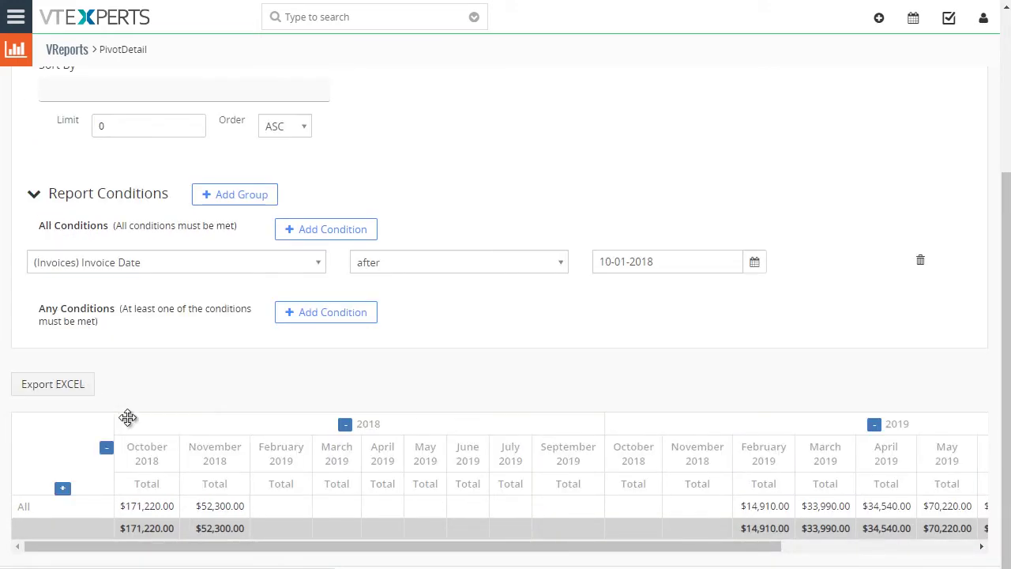
click(345, 428)
click(521, 454)
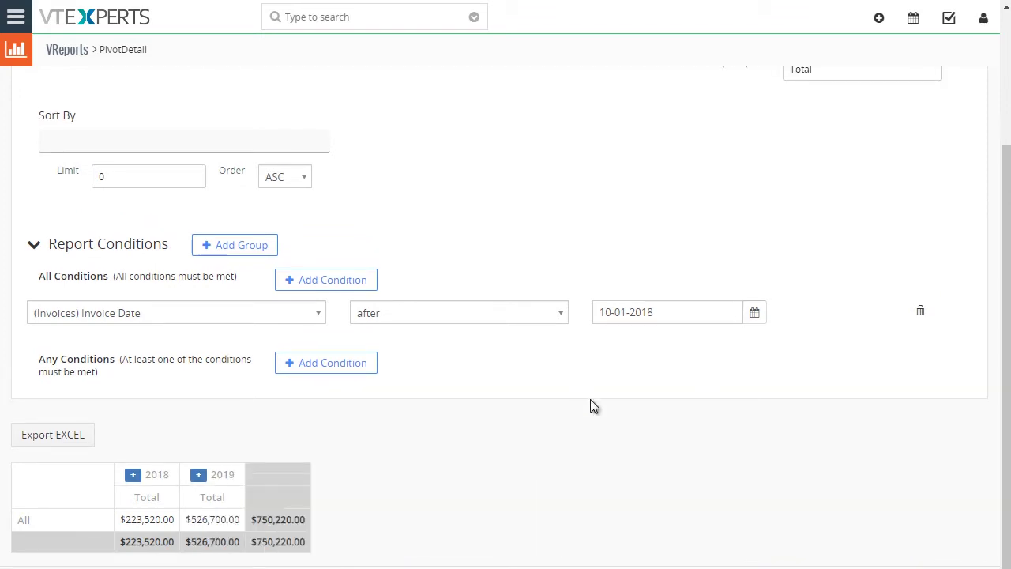
Step: Open the pivot report for customization and advance past the report details to its filter conditions
scroll(593, 405, up, 3)
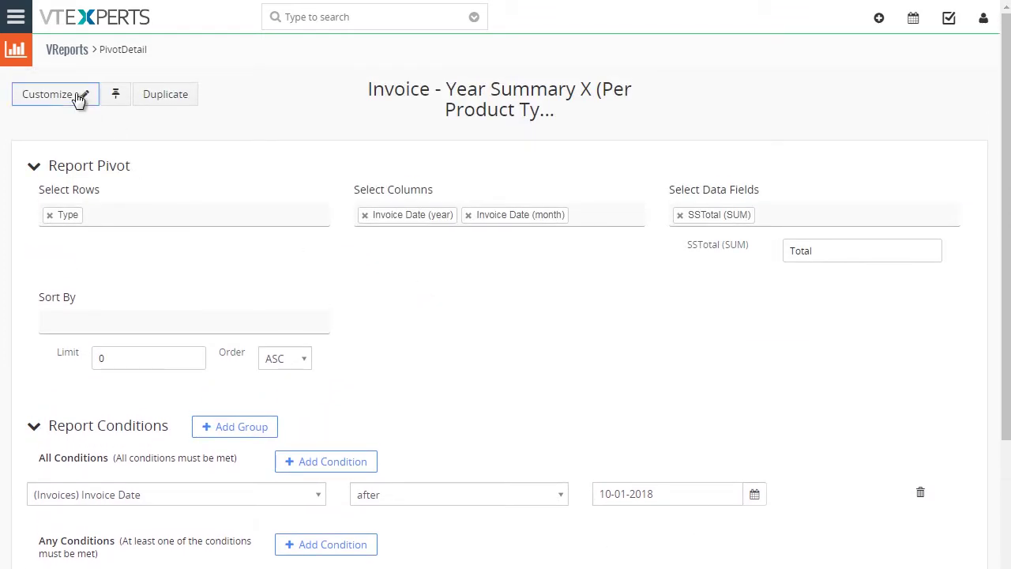
click(78, 98)
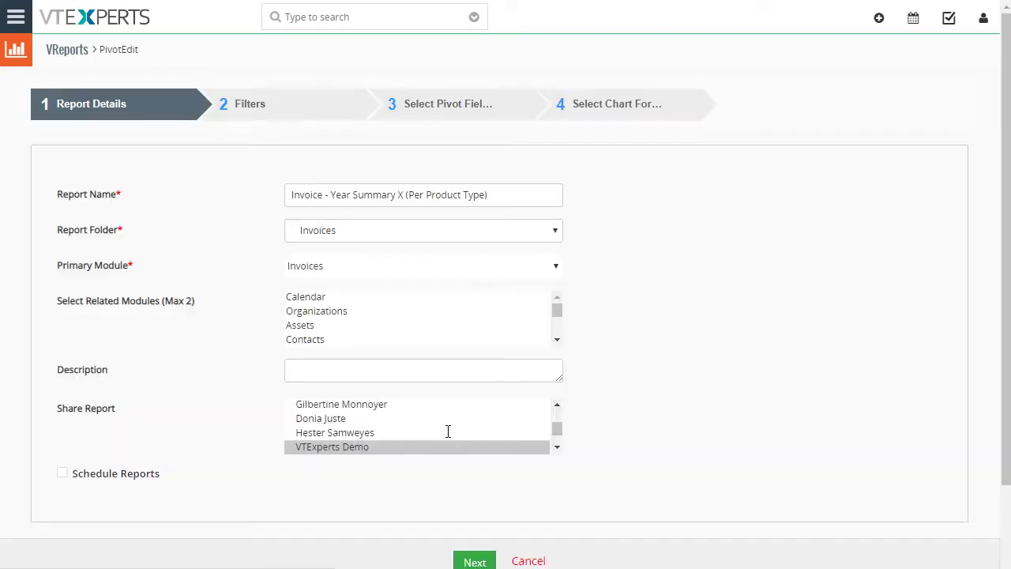
click(474, 562)
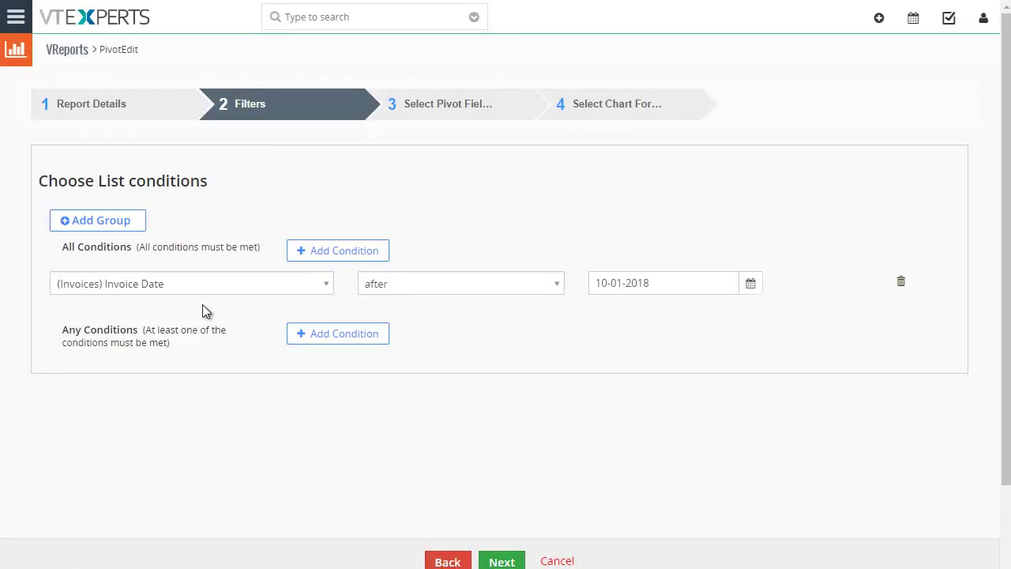
Step: Advance to the pivot field selection and review the available row fields and the data field label
click(505, 562)
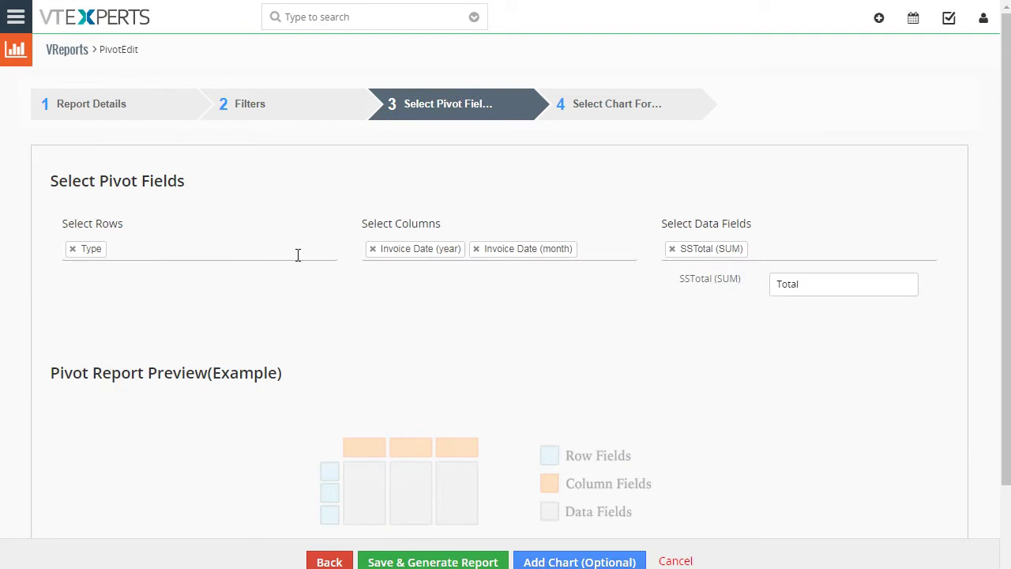
click(170, 246)
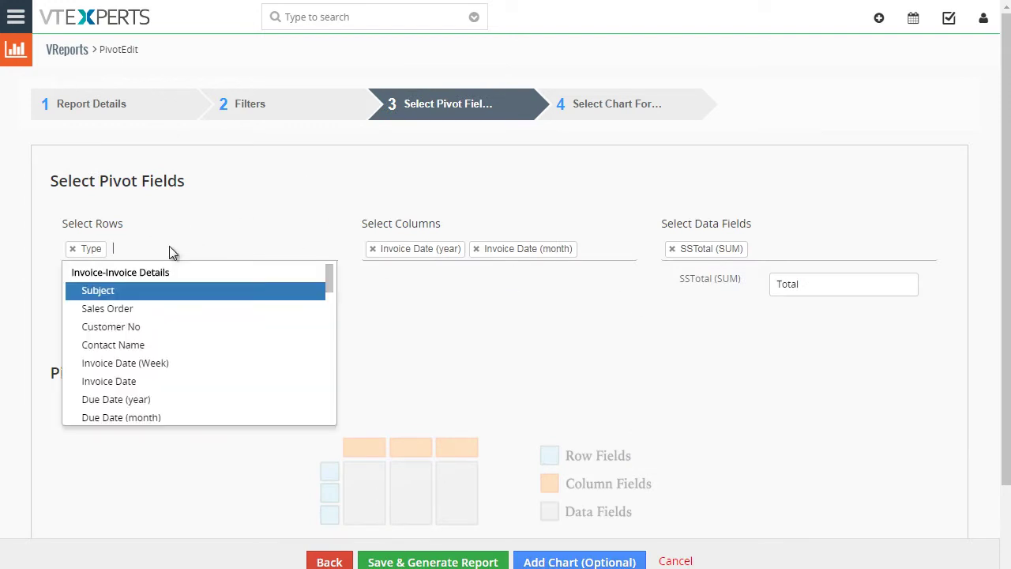
click(798, 207)
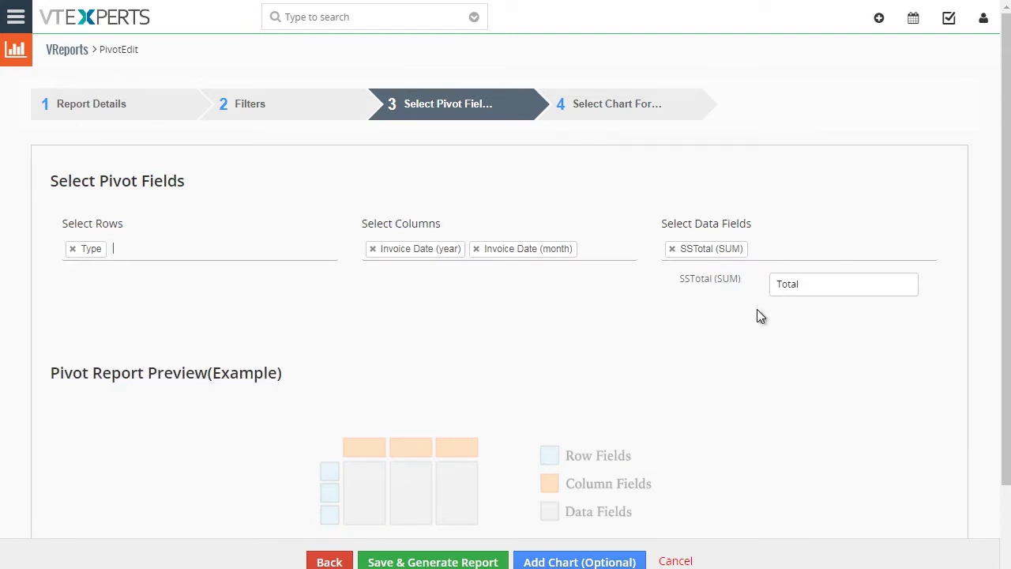
scroll(790, 285, down, 1)
click(845, 211)
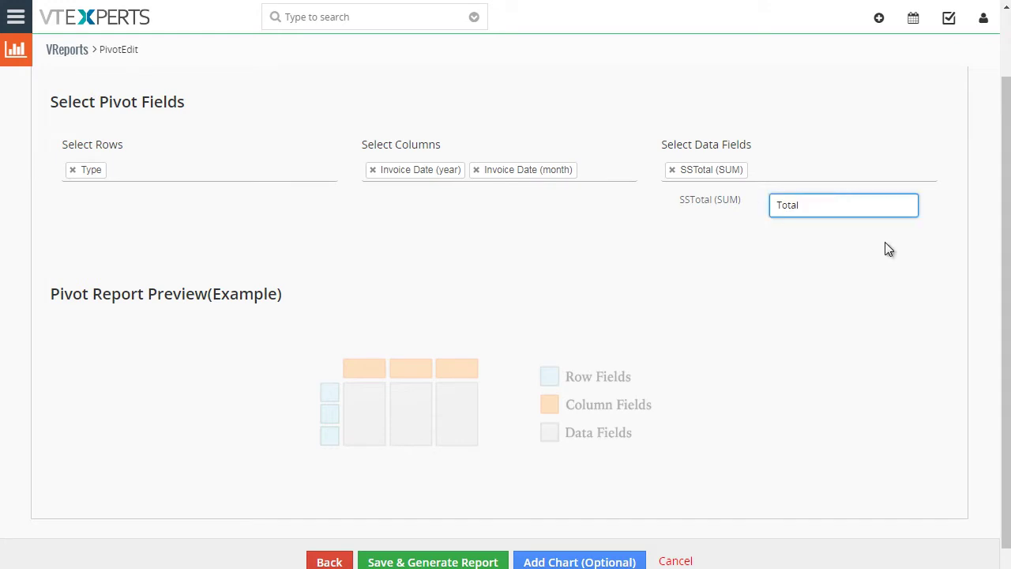
scroll(735, 342, up, 1)
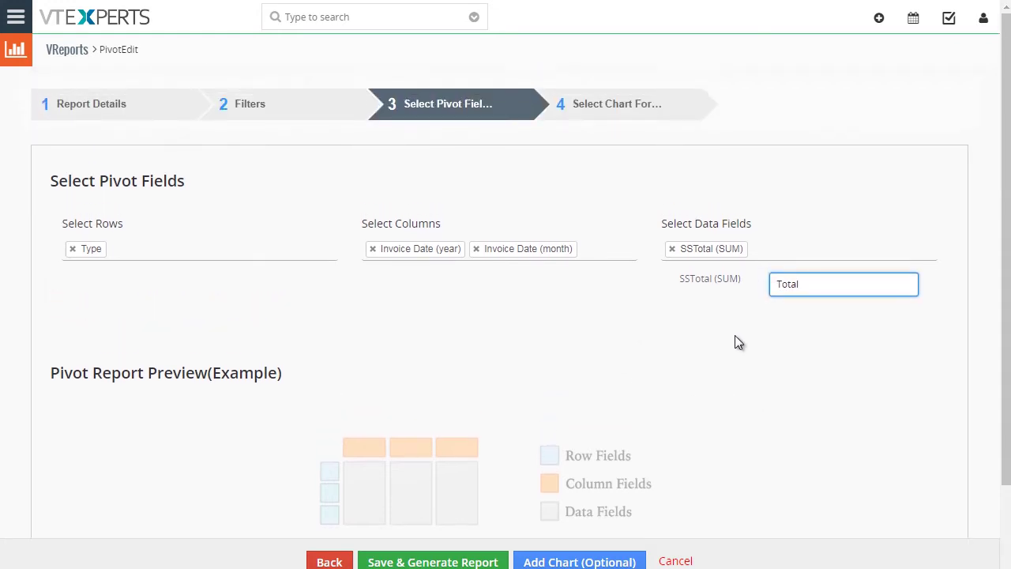
click(778, 365)
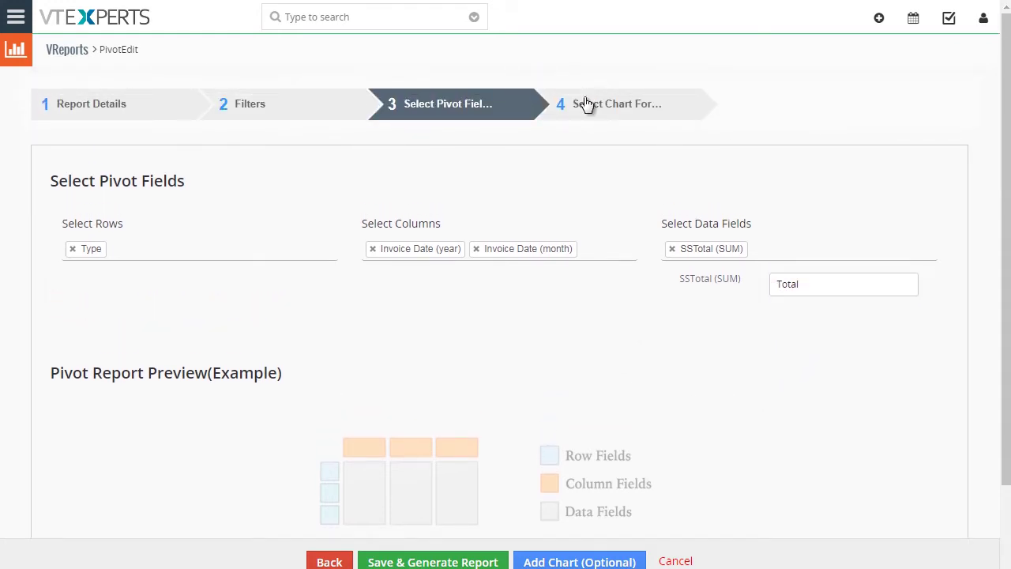
Step: Continue to the optional chart step, review the chart types and display settings, and save and generate the report
click(596, 566)
scroll(824, 348, down, 2)
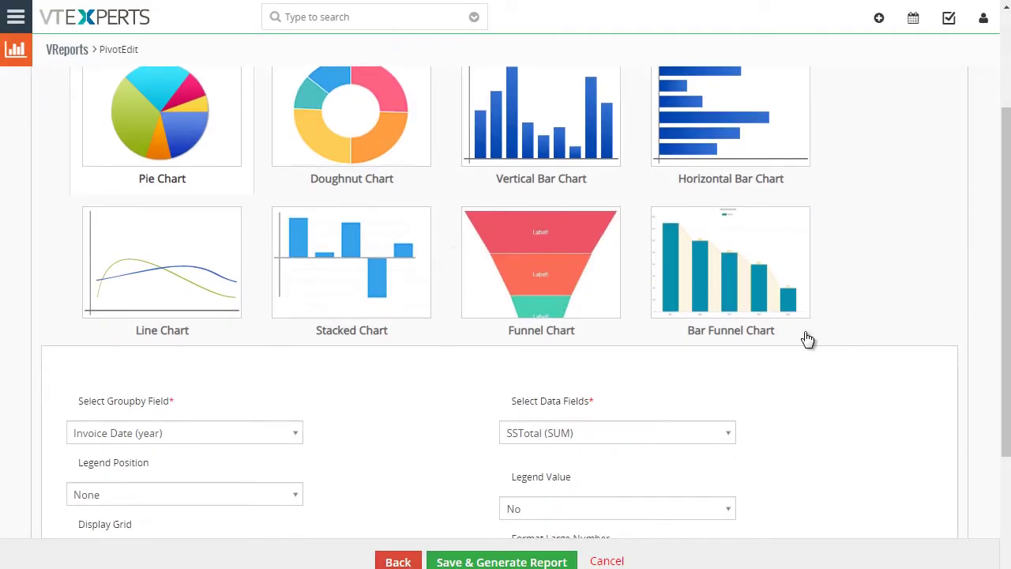
scroll(677, 279, up, 2)
scroll(632, 237, down, 2)
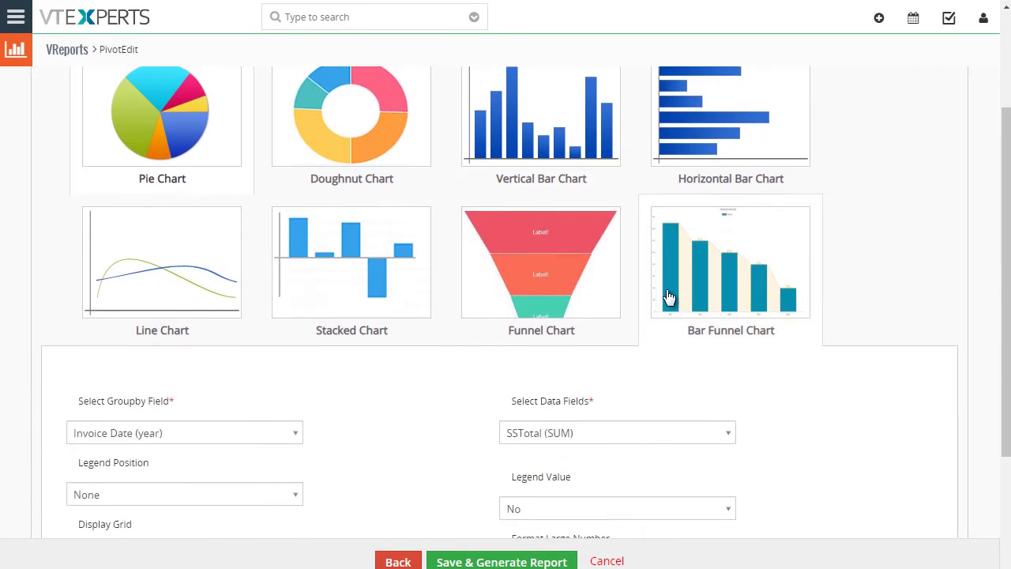
scroll(244, 466, down, 2)
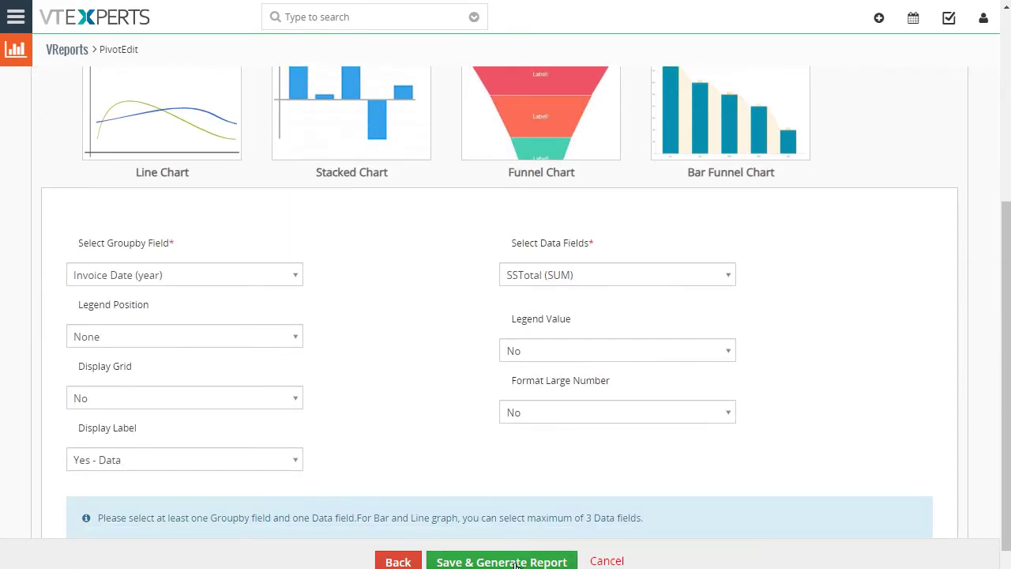
click(544, 562)
Step: Collapse the 2018 and 2019 column groups of the generated pivot table
scroll(631, 228, down, 4)
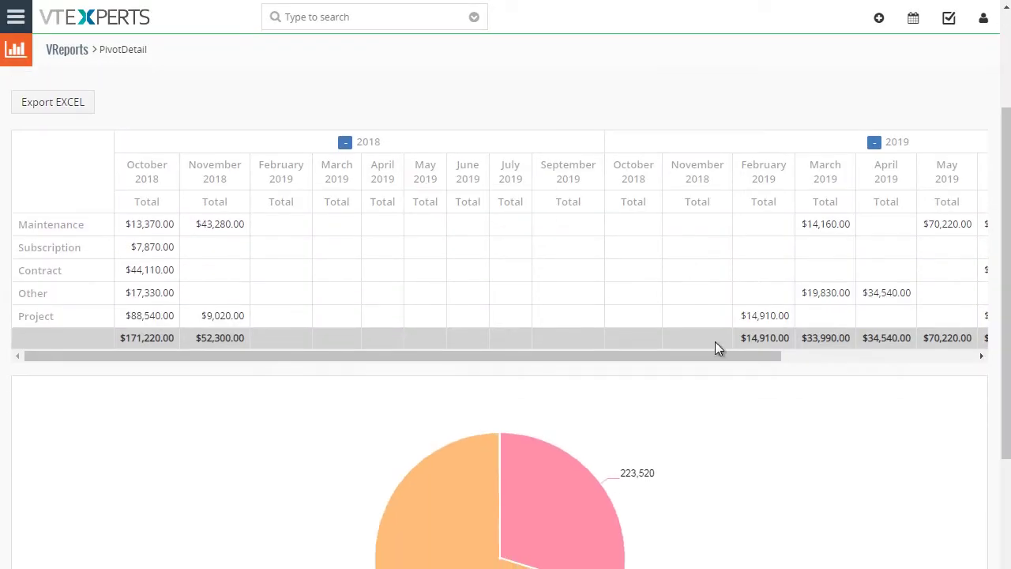
scroll(773, 306, up, 3)
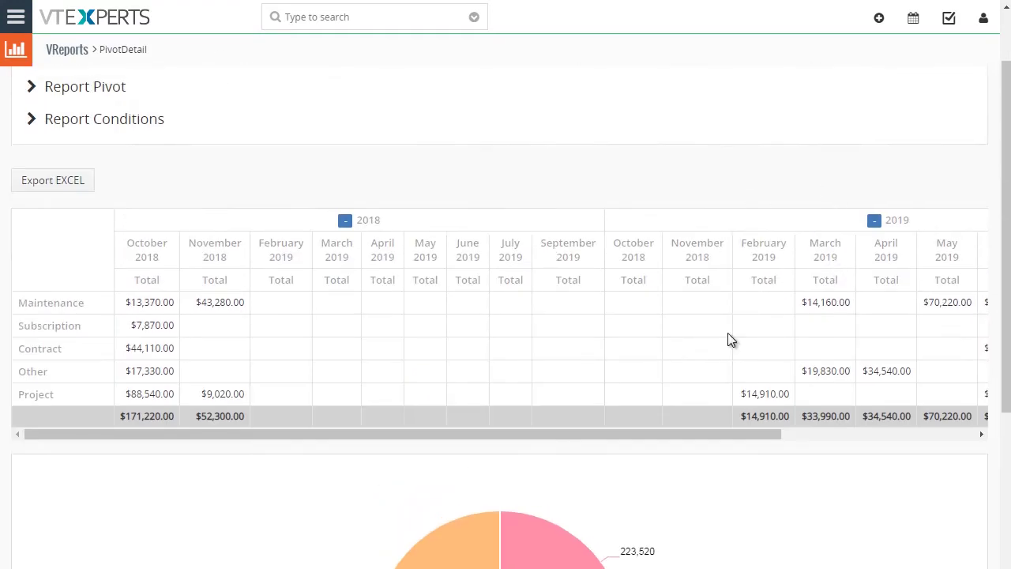
click(345, 221)
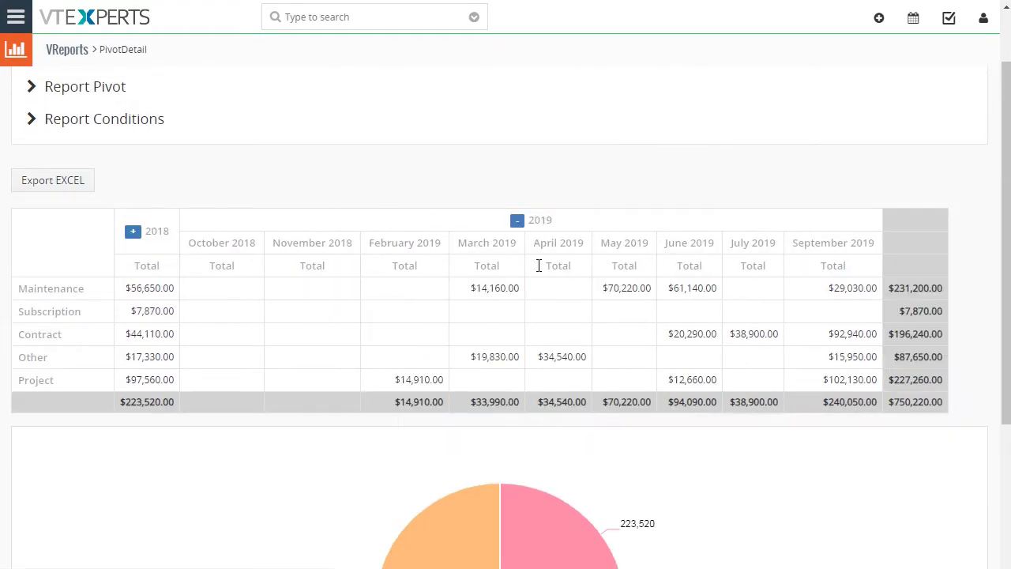
click(517, 221)
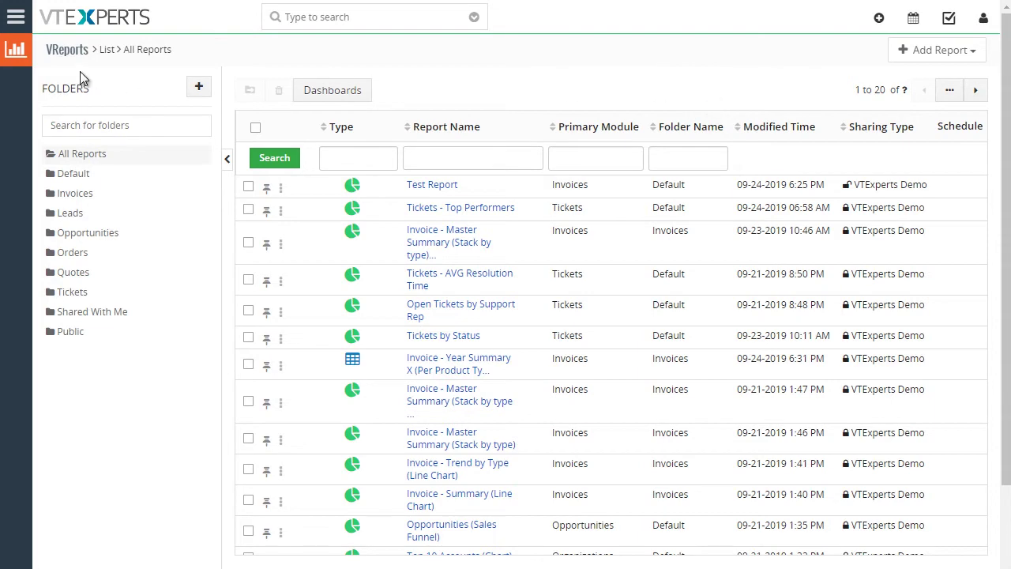
Step: Look over the main navigation from the report list, and open the VReports dashboards
click(17, 21)
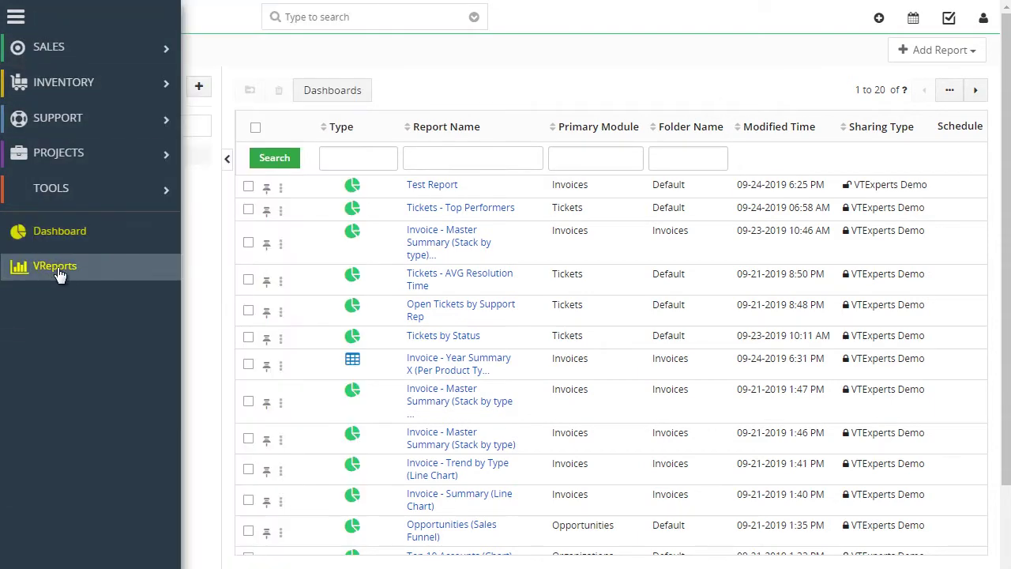
click(565, 82)
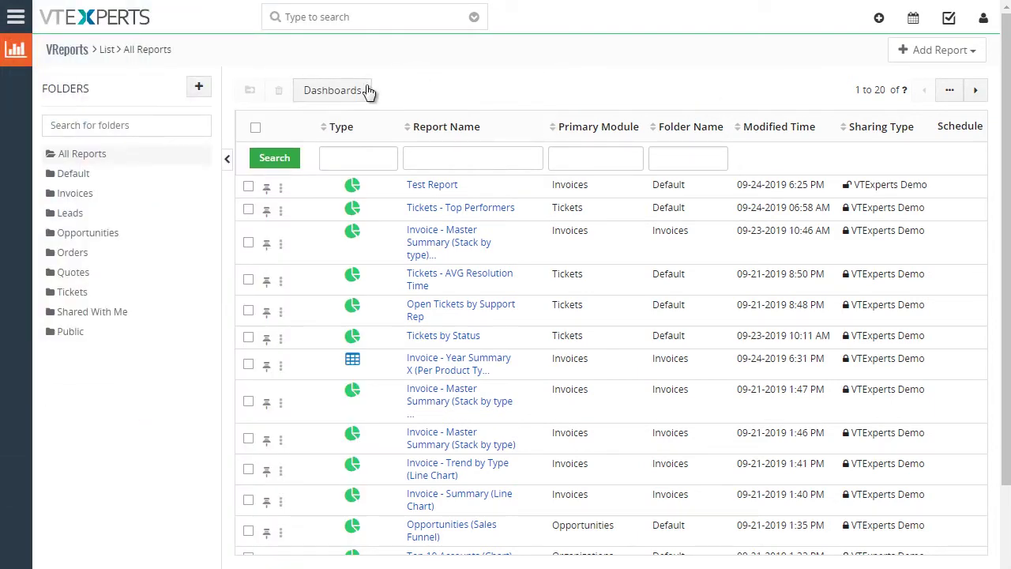
click(346, 94)
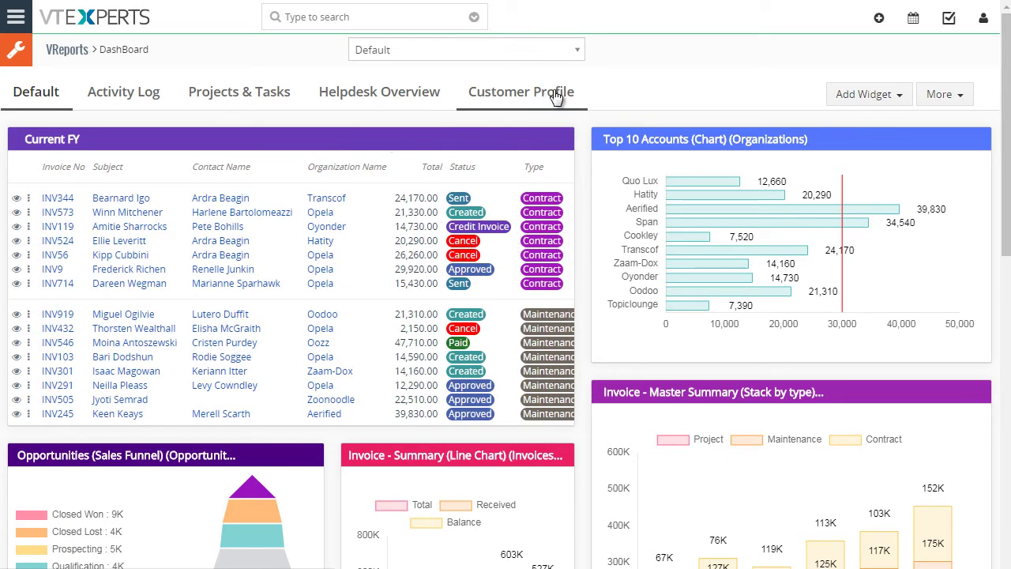
mouse_move(242, 154)
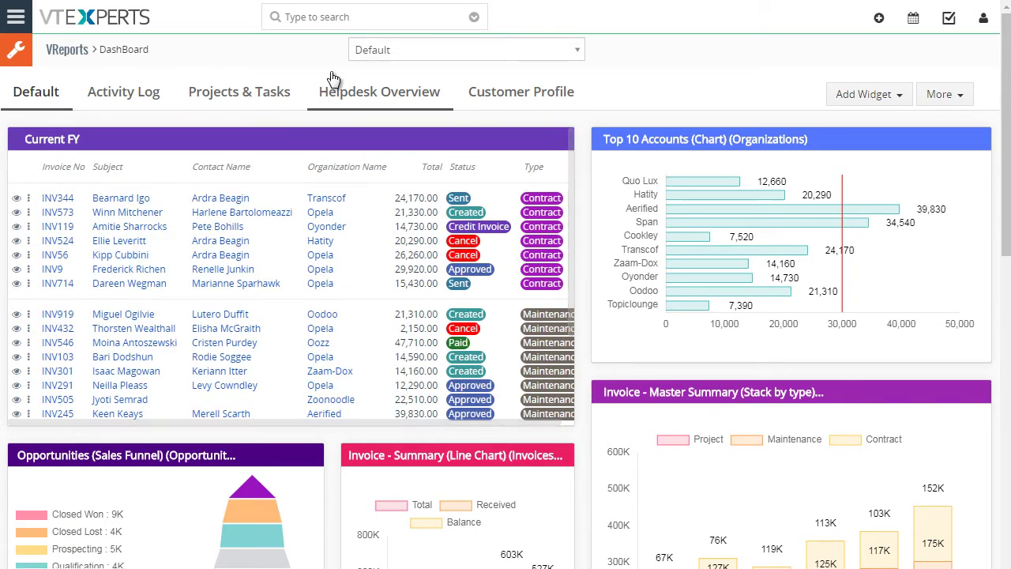
Step: Check which personal and shared boards are available, and which widgets can be added to the dashboard
click(387, 49)
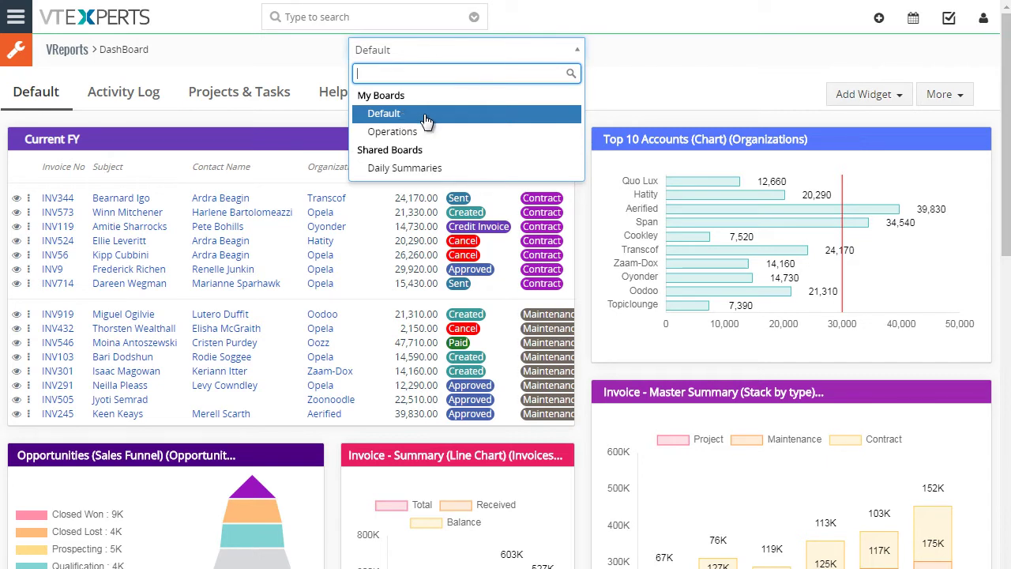
click(576, 49)
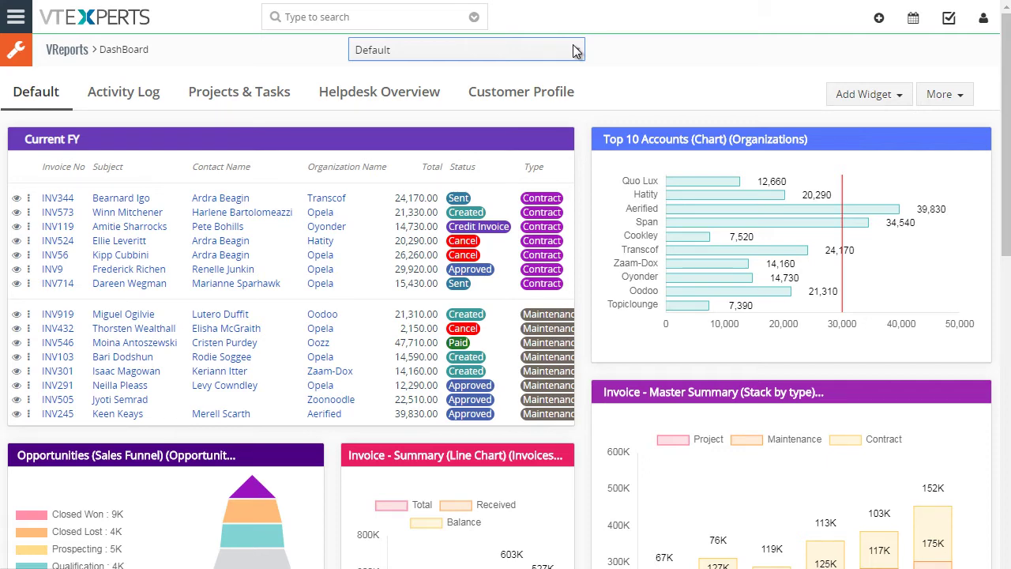
click(894, 103)
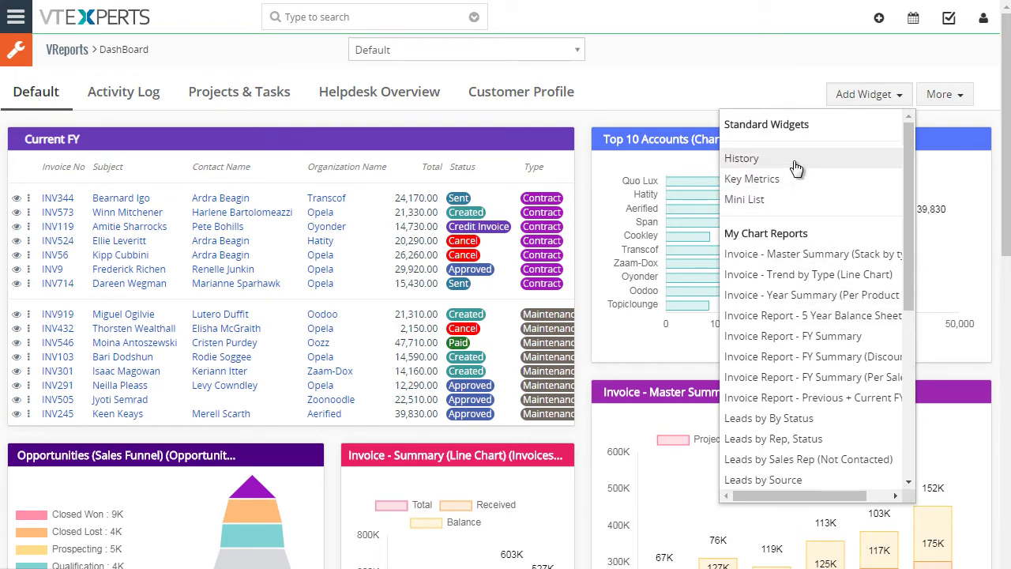
Step: Enable widget editing on the Default dashboard and extend the Current FY widget downward by a few rows
click(928, 98)
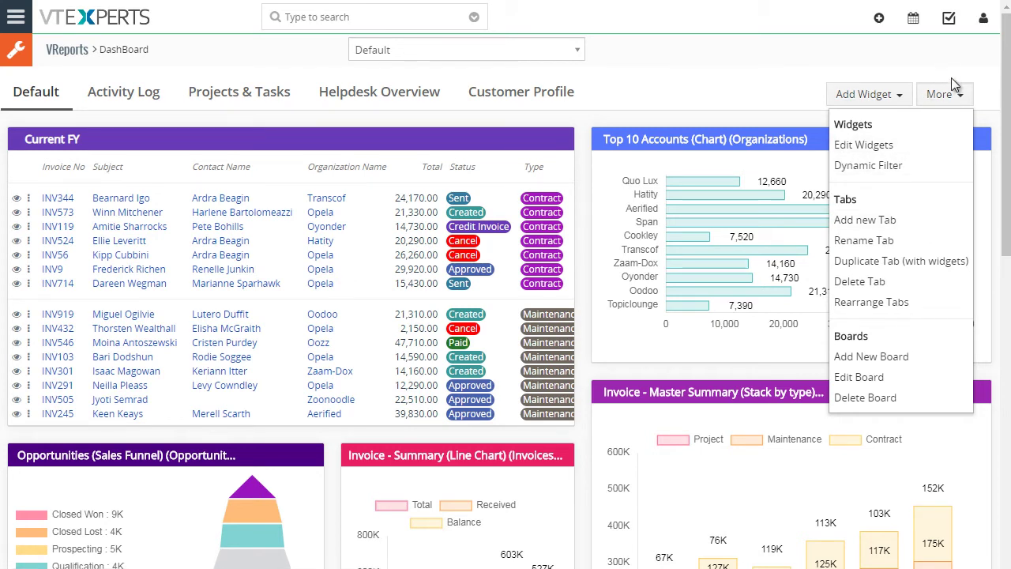
click(974, 97)
click(975, 99)
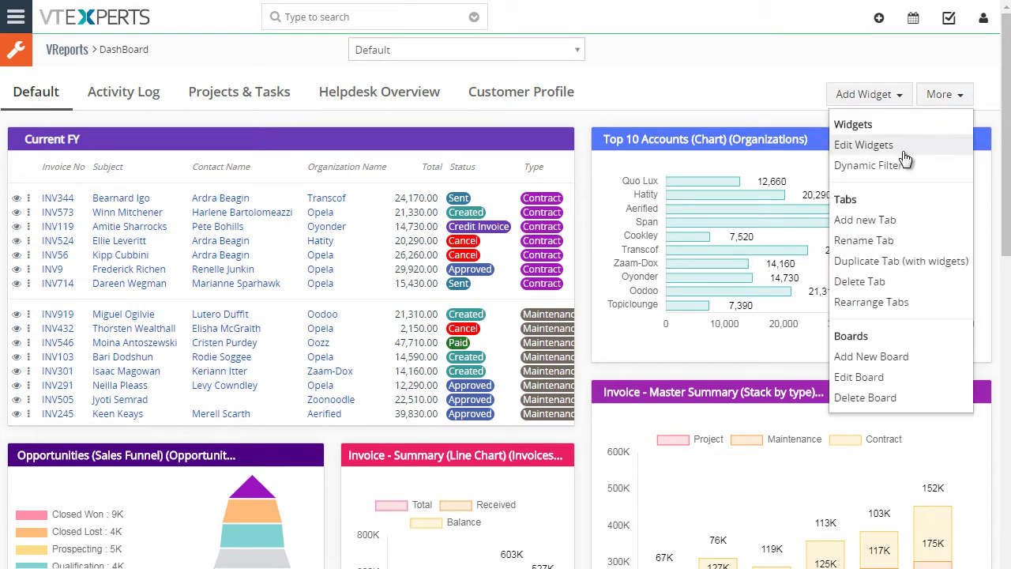
click(885, 146)
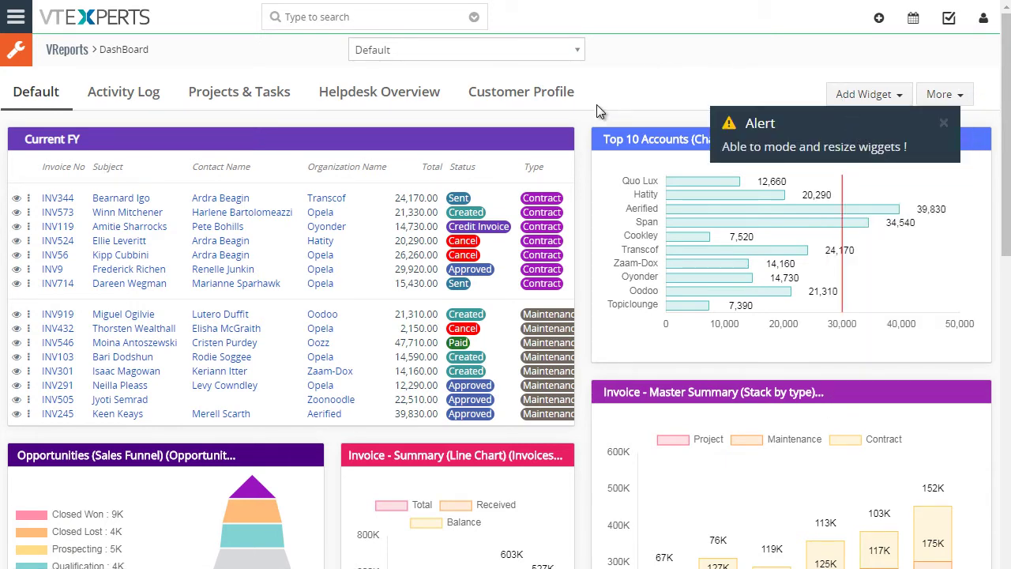
drag(570, 425, 574, 482)
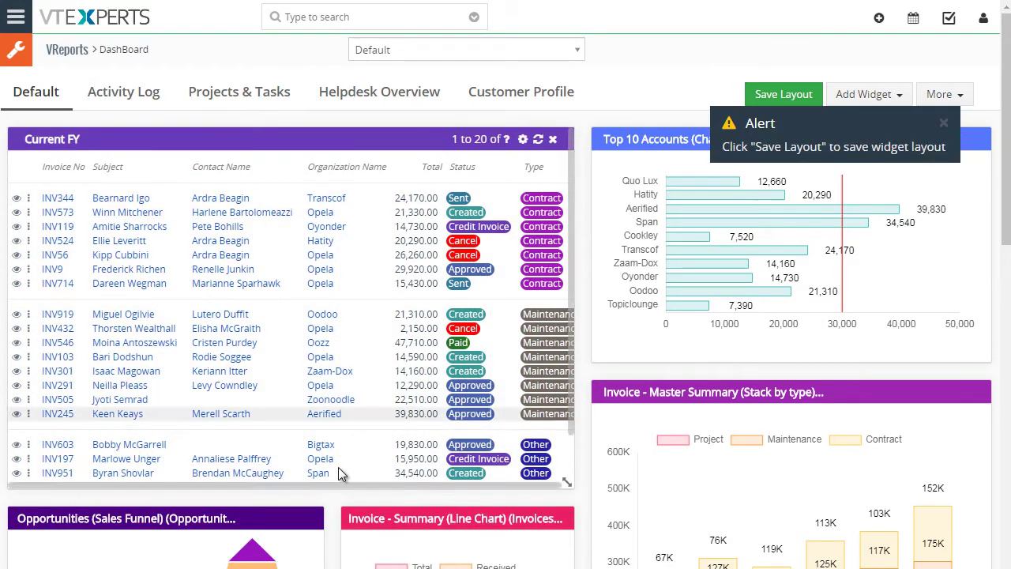
Step: Try moving the Invoice - Summary line chart widget above Current FY, and return both widgets to their original places
drag(416, 518, 387, 294)
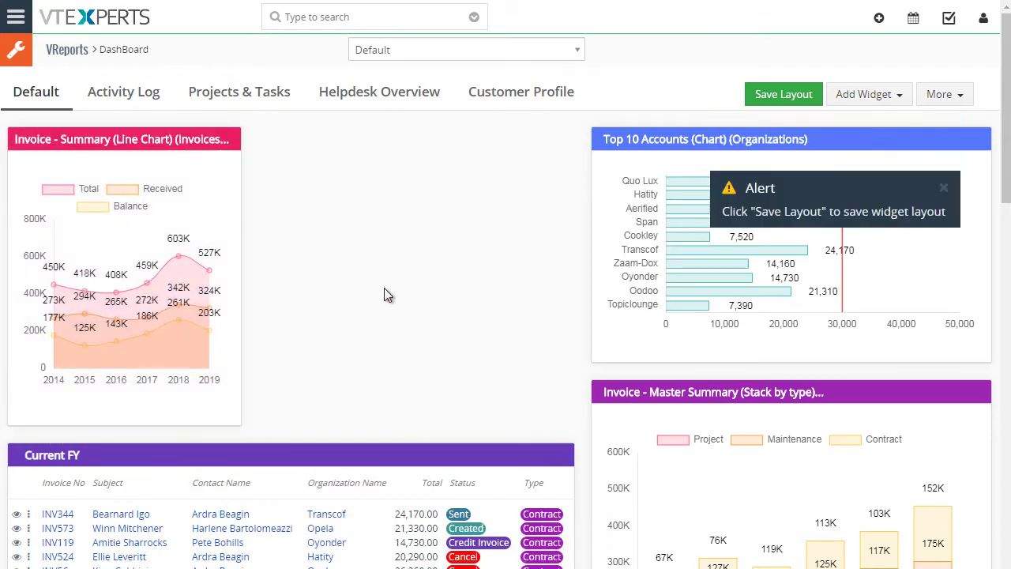
drag(289, 440, 286, 146)
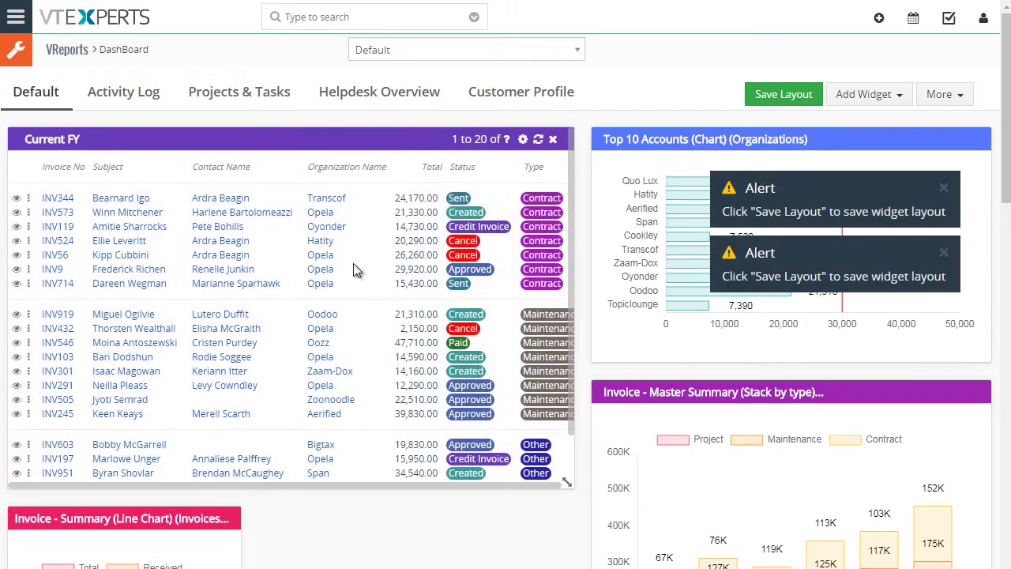
scroll(474, 514, down, 3)
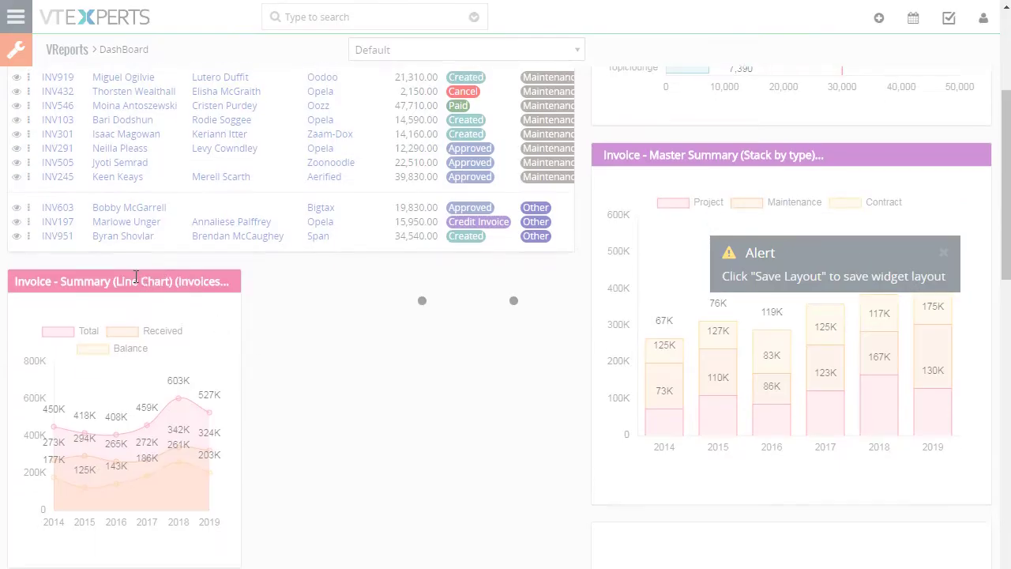
drag(178, 280, 474, 289)
scroll(593, 248, up, 3)
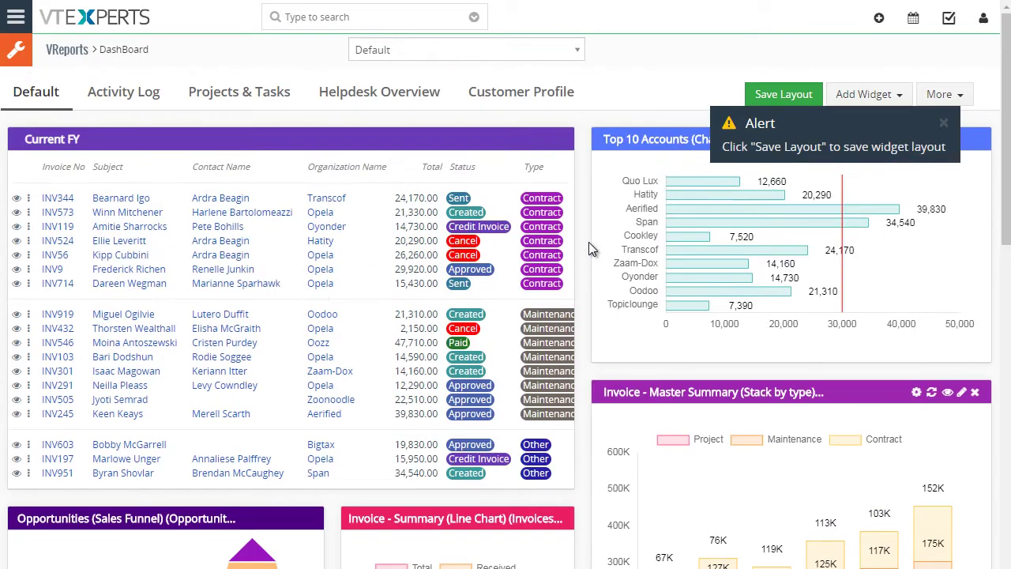
Step: Open the forms for adding a new dashboard tab and a new board, and close each without saving
click(956, 95)
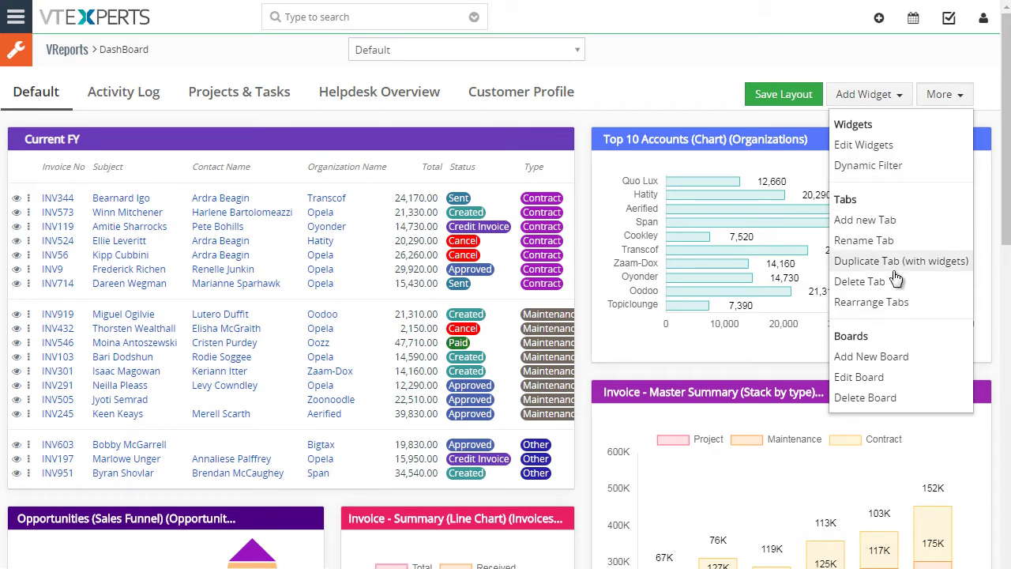
click(899, 226)
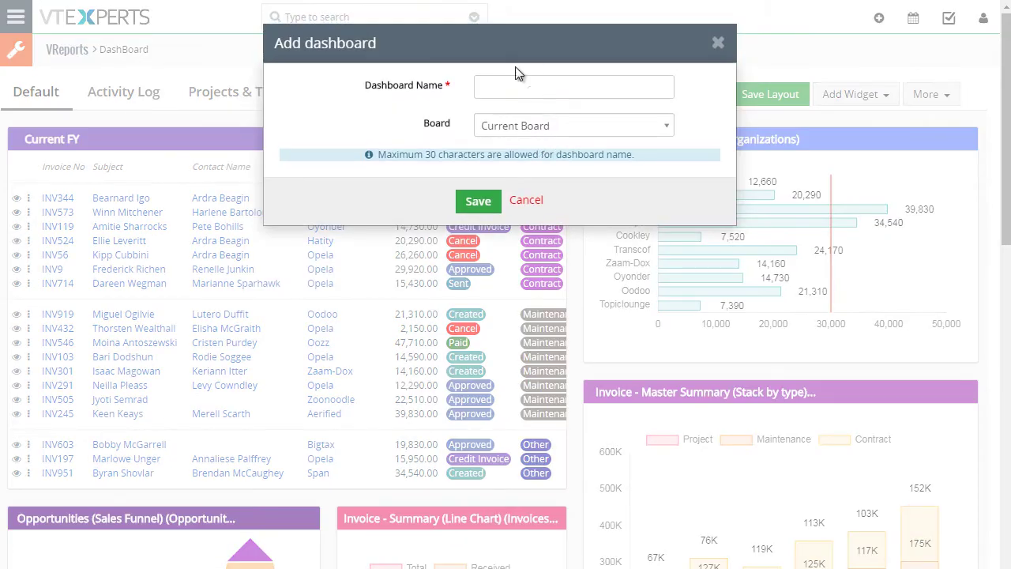
click(532, 207)
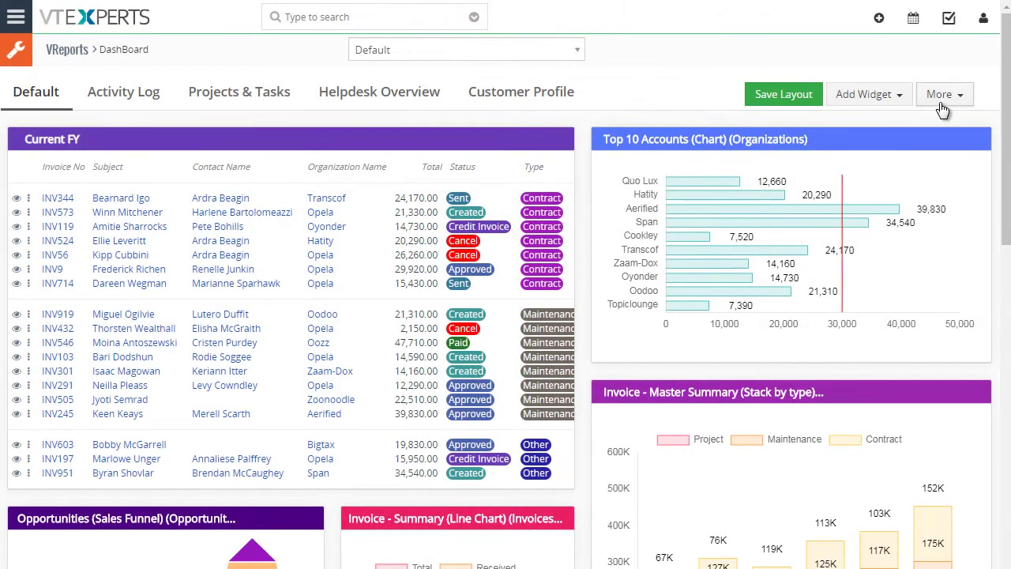
click(940, 100)
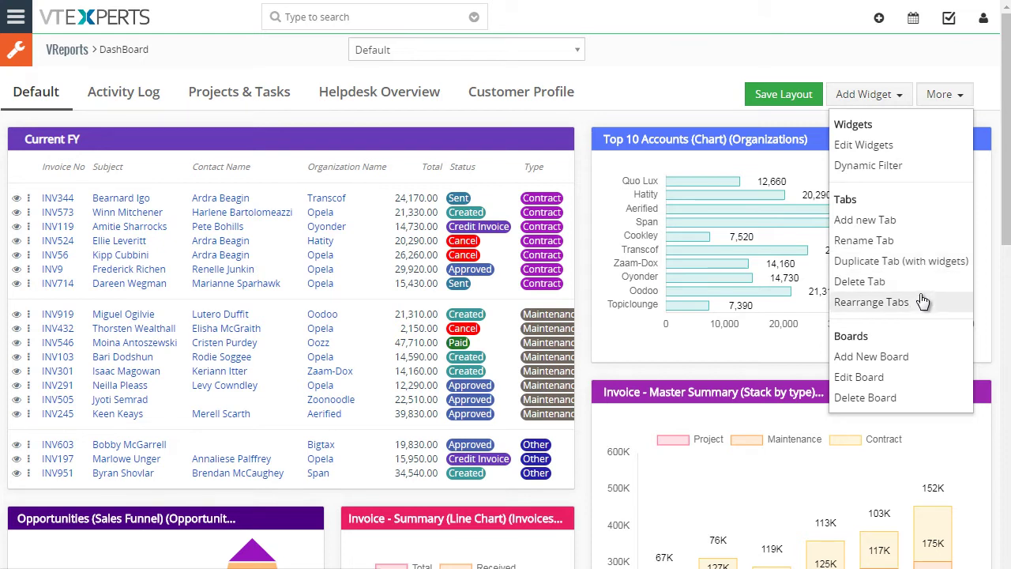
click(921, 360)
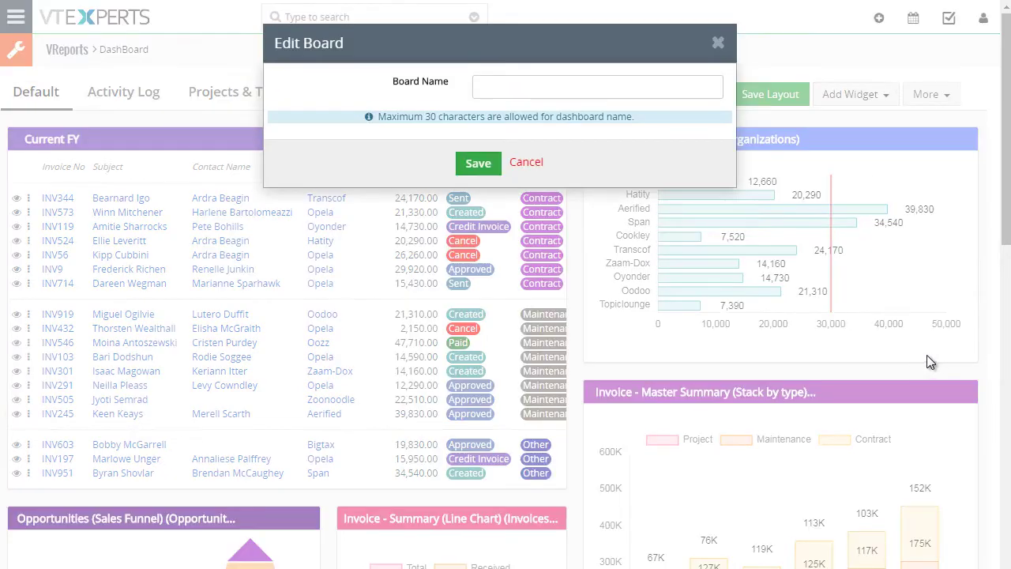
click(719, 43)
Step: Inspect the Operations board's name and sharing options in the board editing form, and close it without saving
click(512, 49)
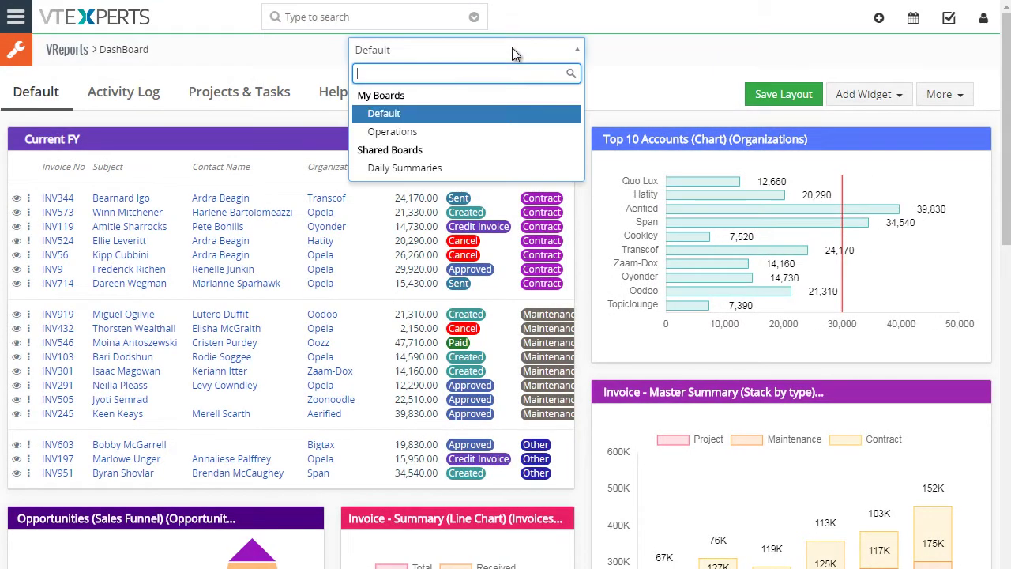
click(663, 72)
click(945, 94)
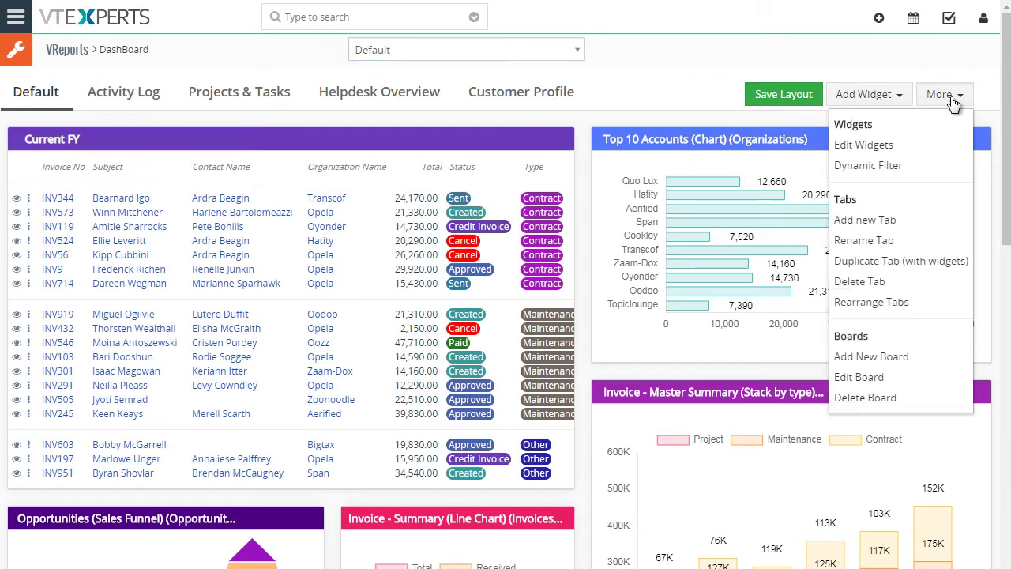
click(874, 378)
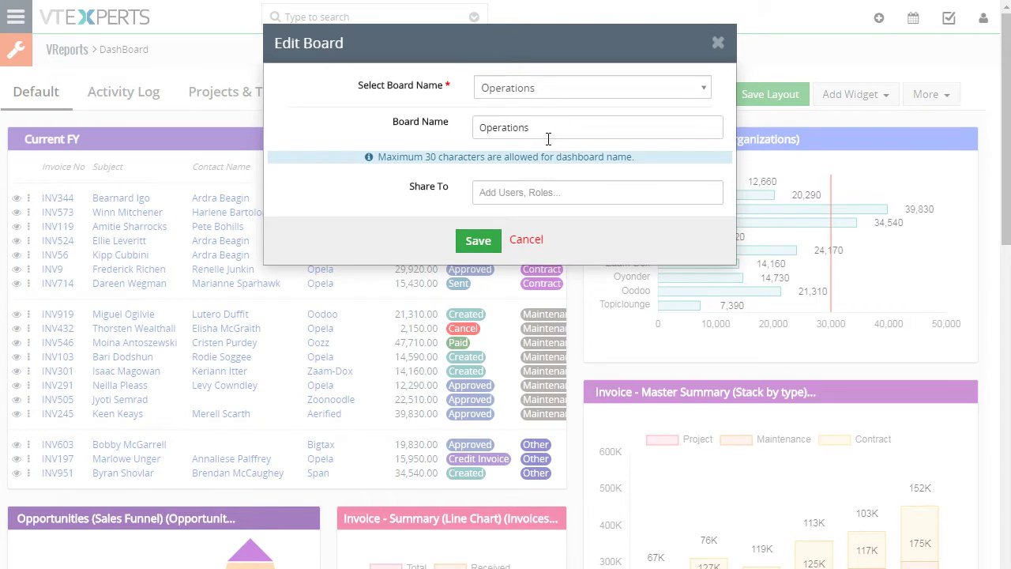
click(478, 194)
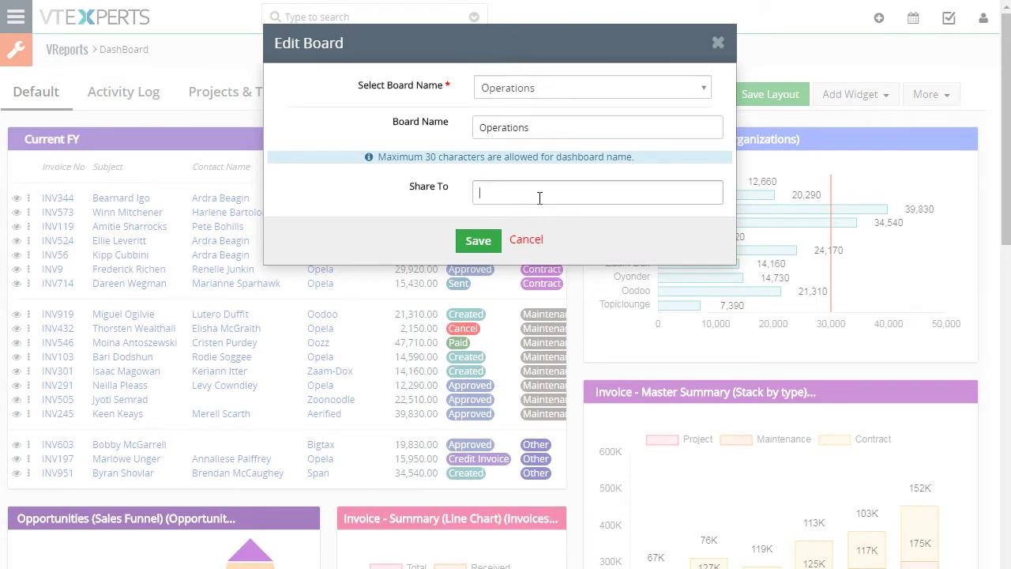
drag(716, 224, 719, 286)
click(719, 43)
click(719, 43)
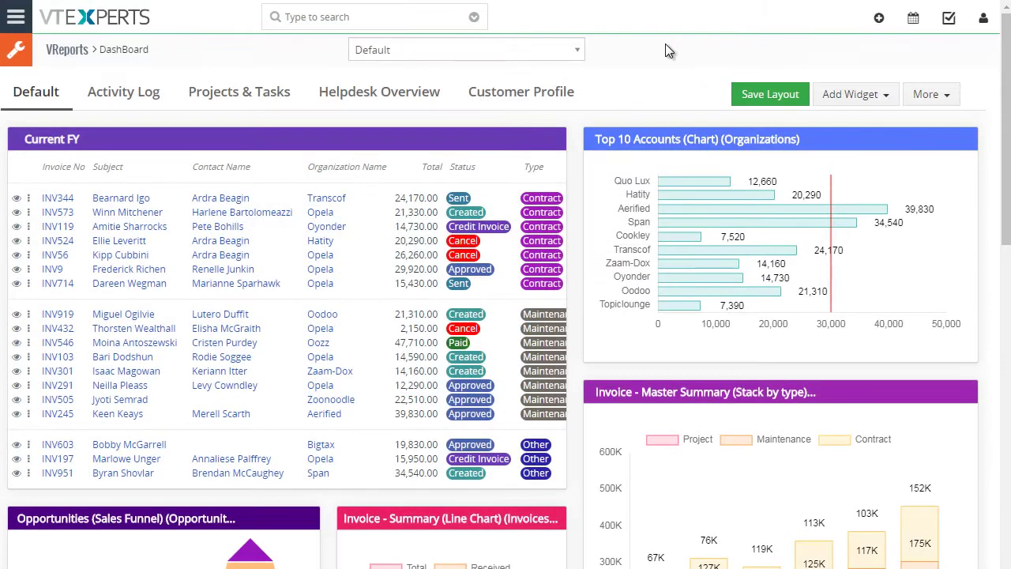
Step: Review the personal and shared boards on offer and look over all the widgets on the Default dashboard
click(537, 52)
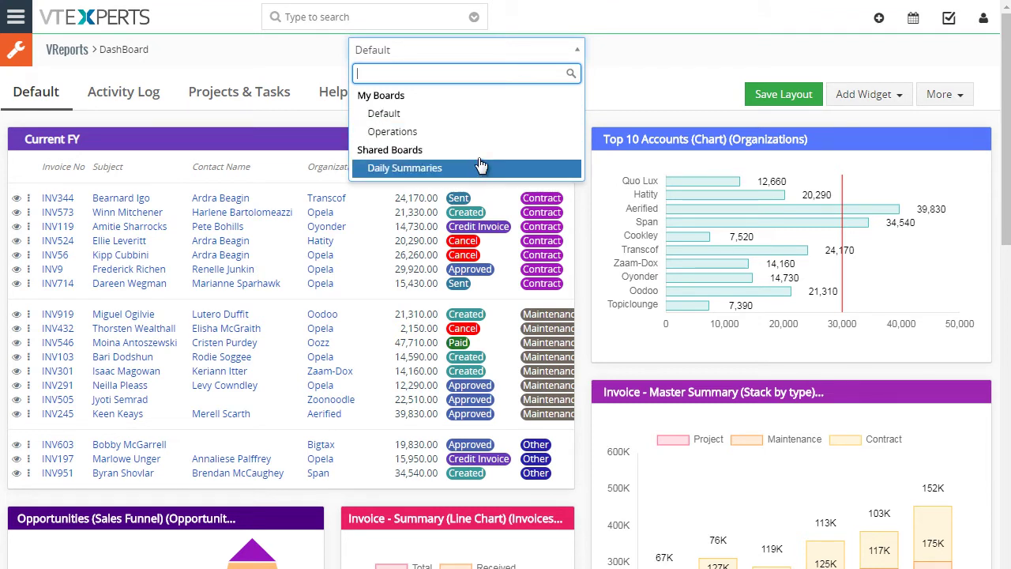
click(664, 70)
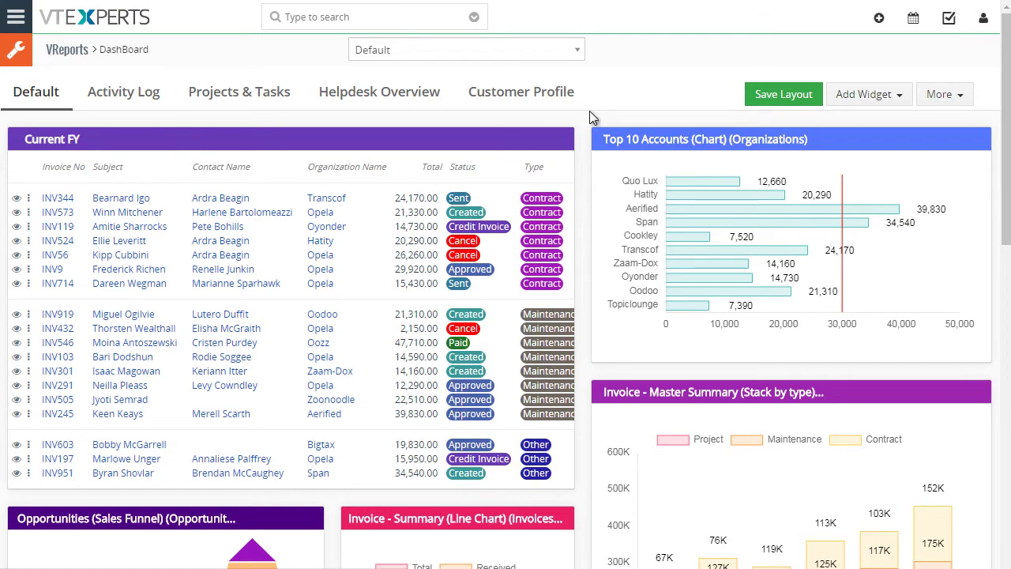
scroll(594, 124, down, 4)
scroll(594, 124, down, 8)
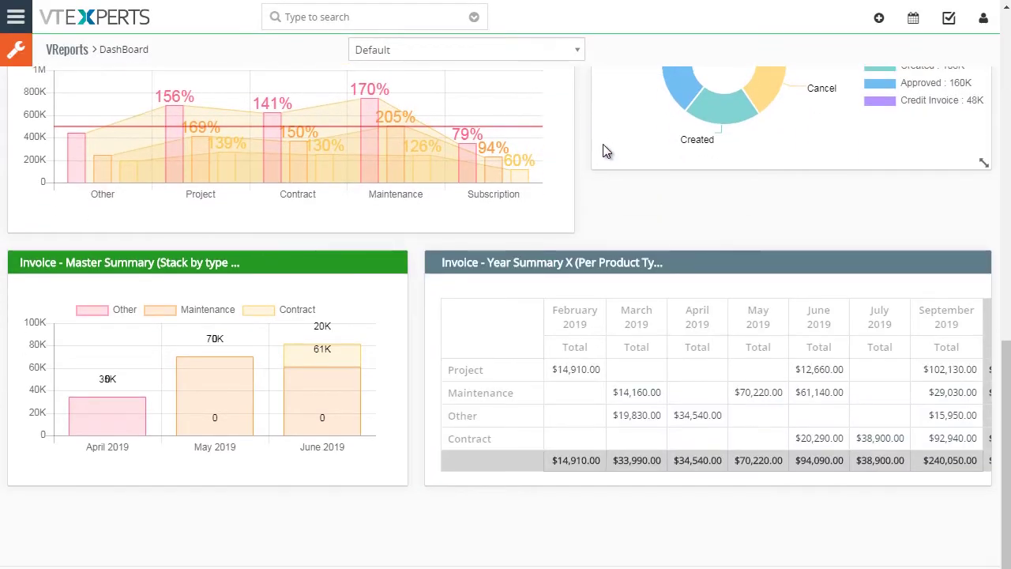
scroll(605, 150, up, 2)
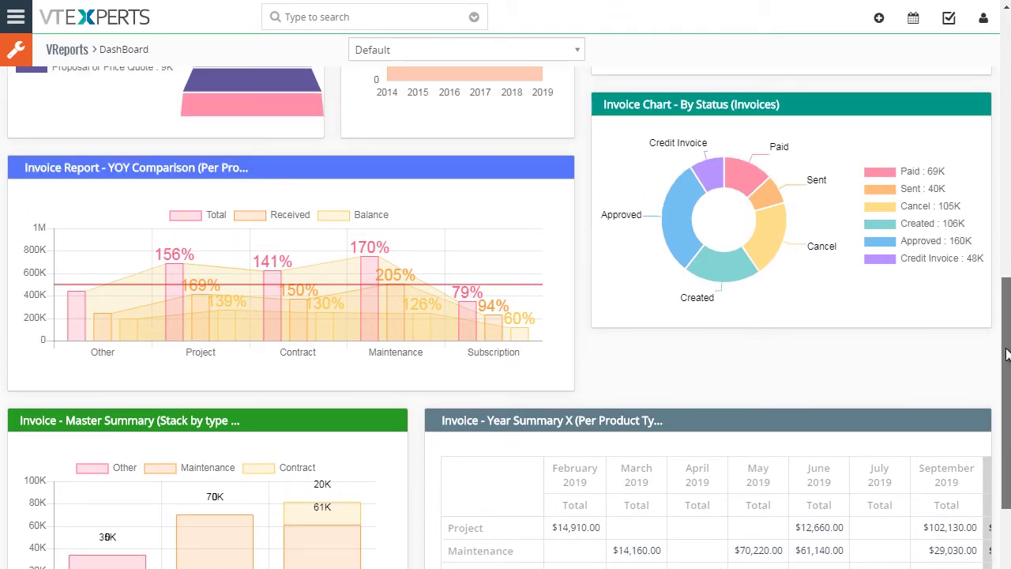
drag(1008, 352, 1008, 104)
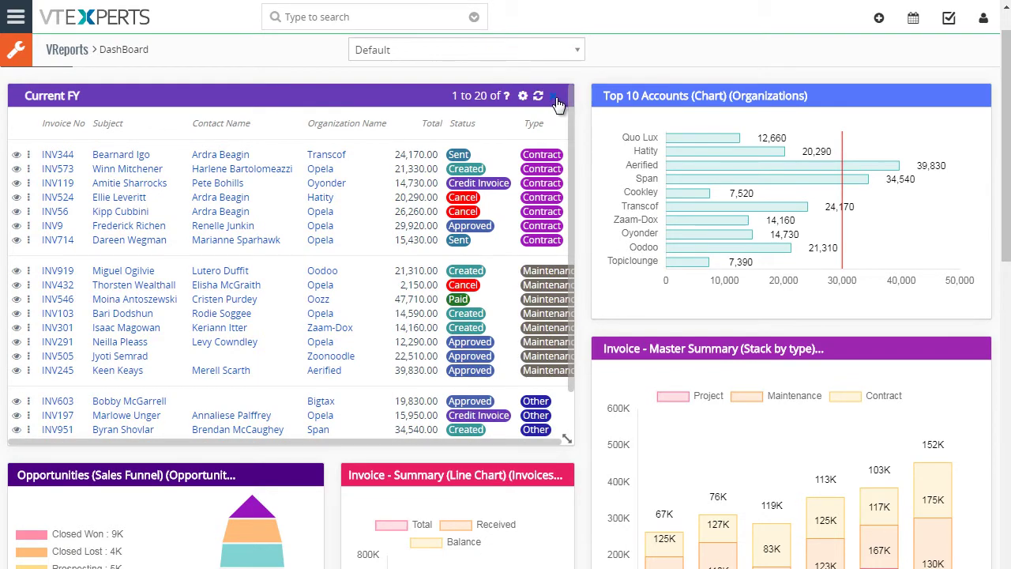
scroll(580, 104, up, 1)
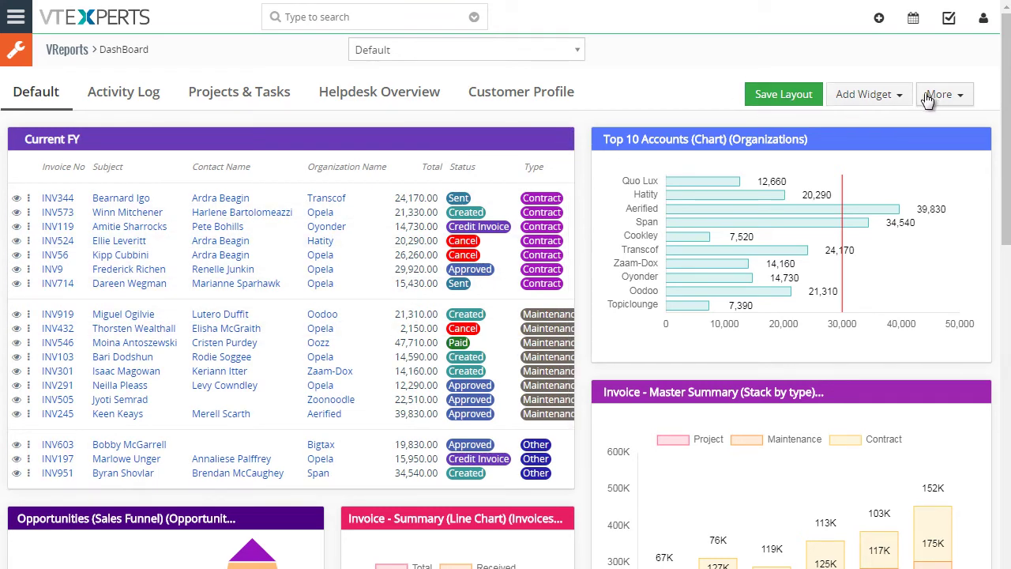
Step: Start a new Mini List widget for the Invoices module based on the Current FY list
click(890, 96)
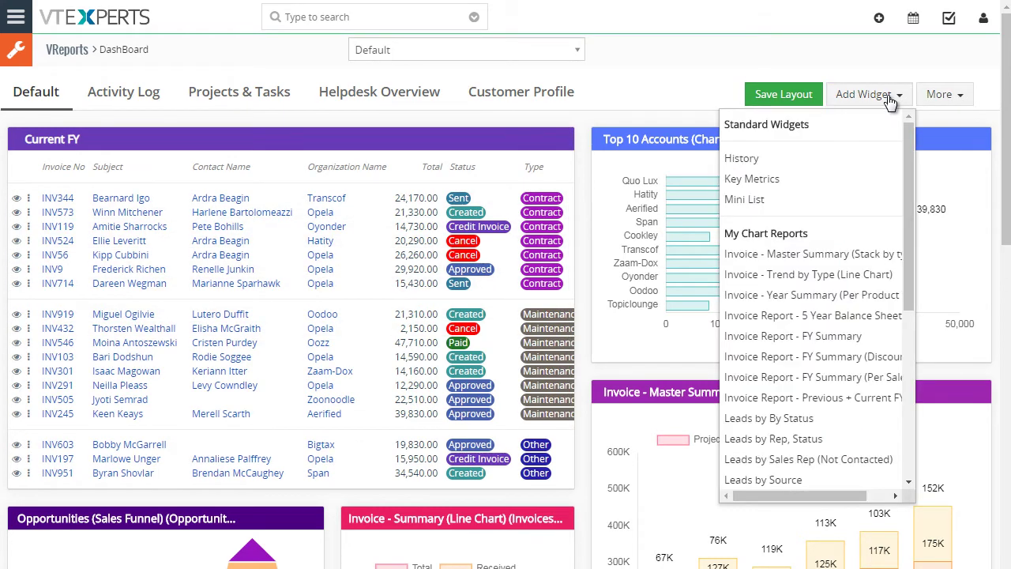
click(775, 202)
click(577, 79)
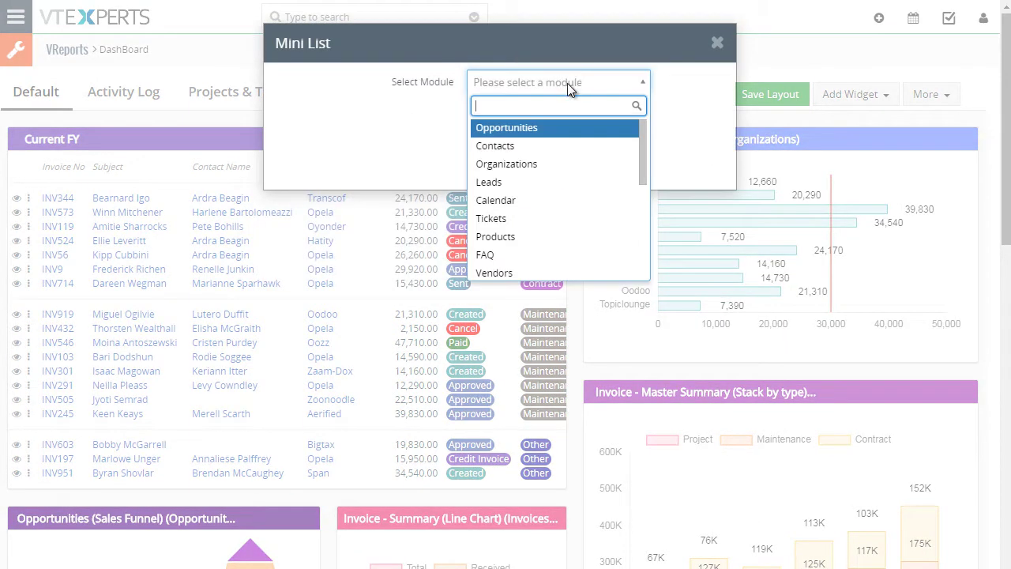
scroll(579, 205, down, 1)
scroll(575, 206, down, 1)
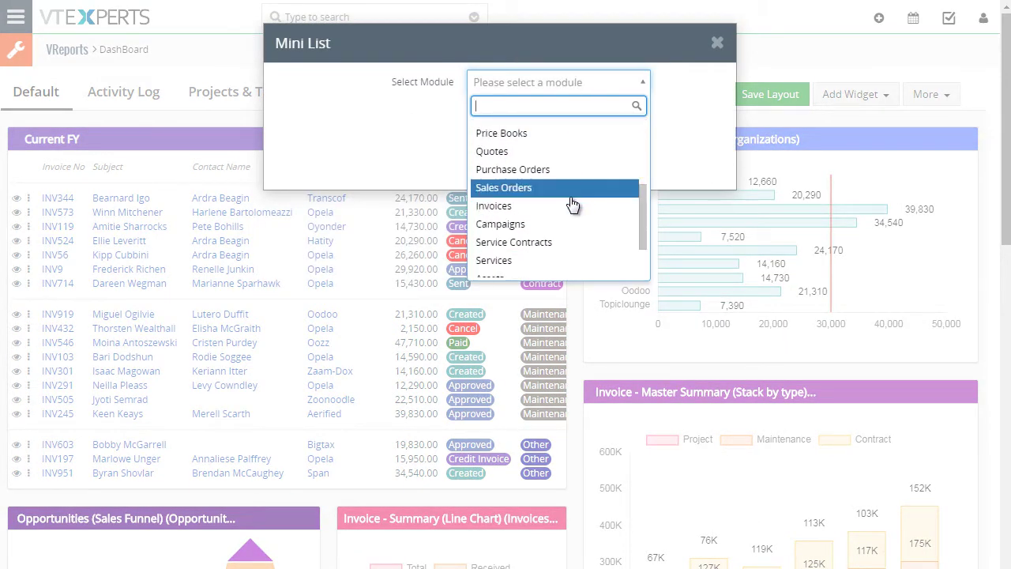
click(558, 207)
click(536, 127)
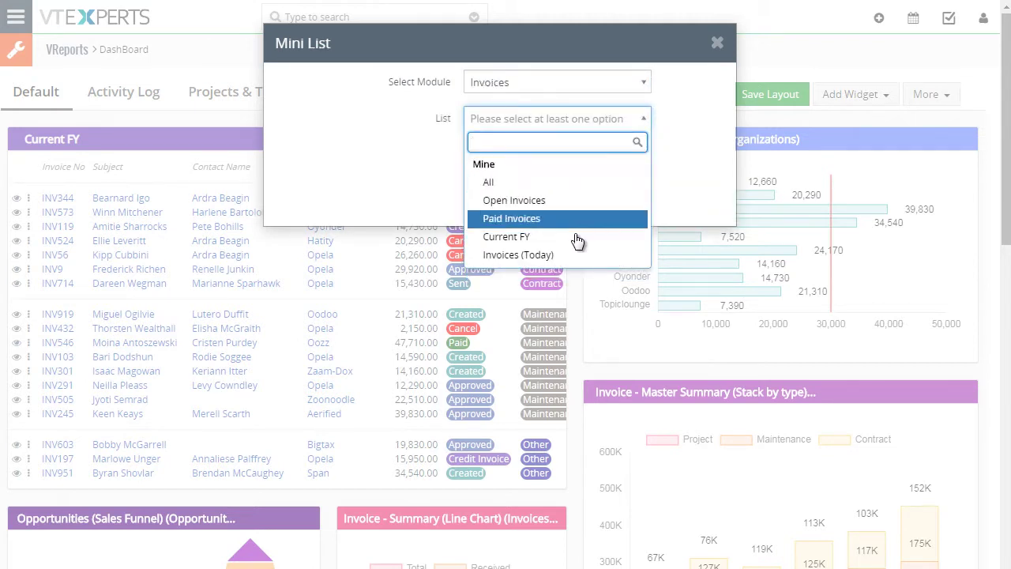
click(539, 238)
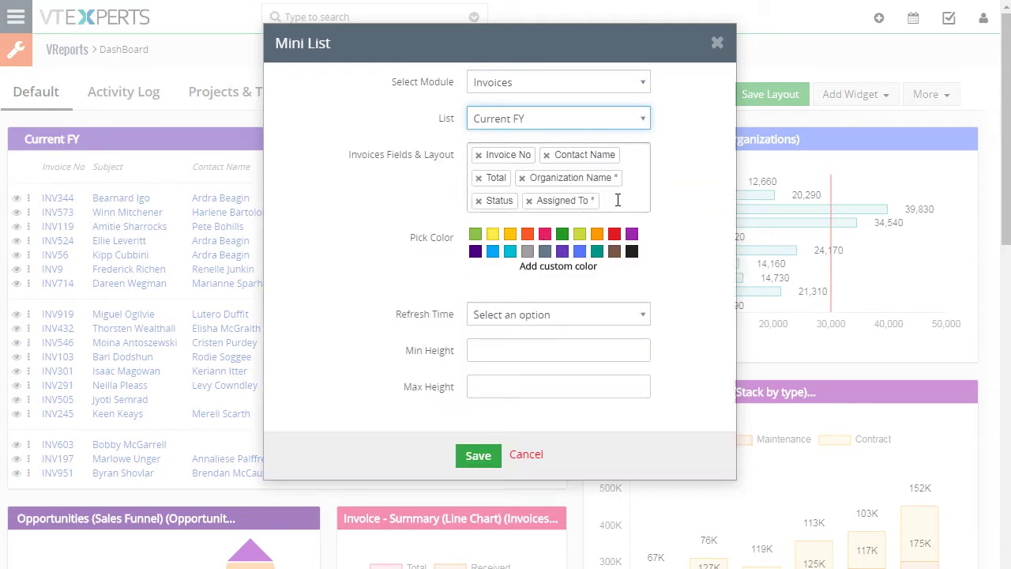
Step: Add the Subject and Invoice Date fields to the Mini List, choose the purple header color, and save the widget
click(621, 201)
click(558, 240)
click(557, 231)
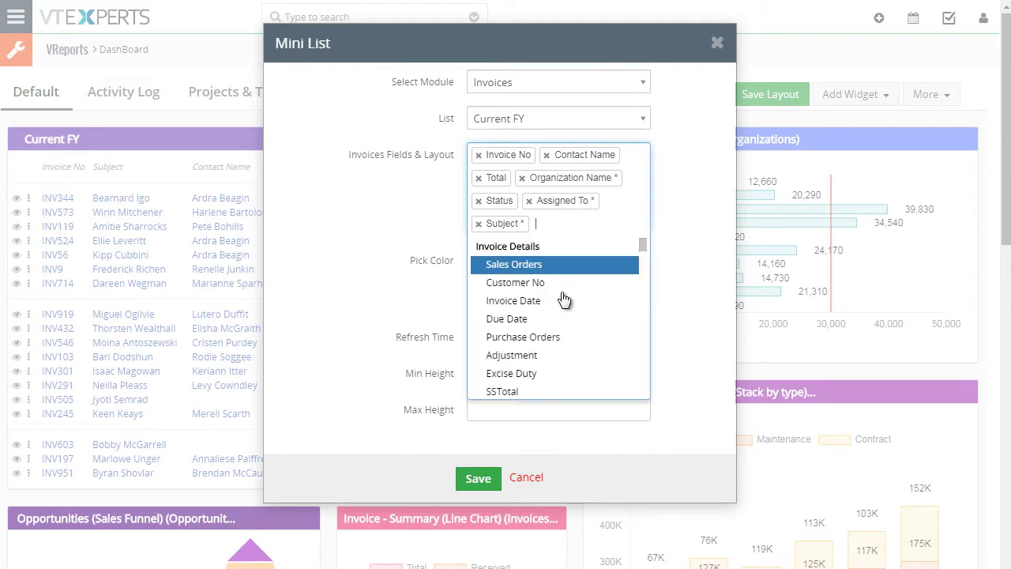
click(548, 300)
click(563, 274)
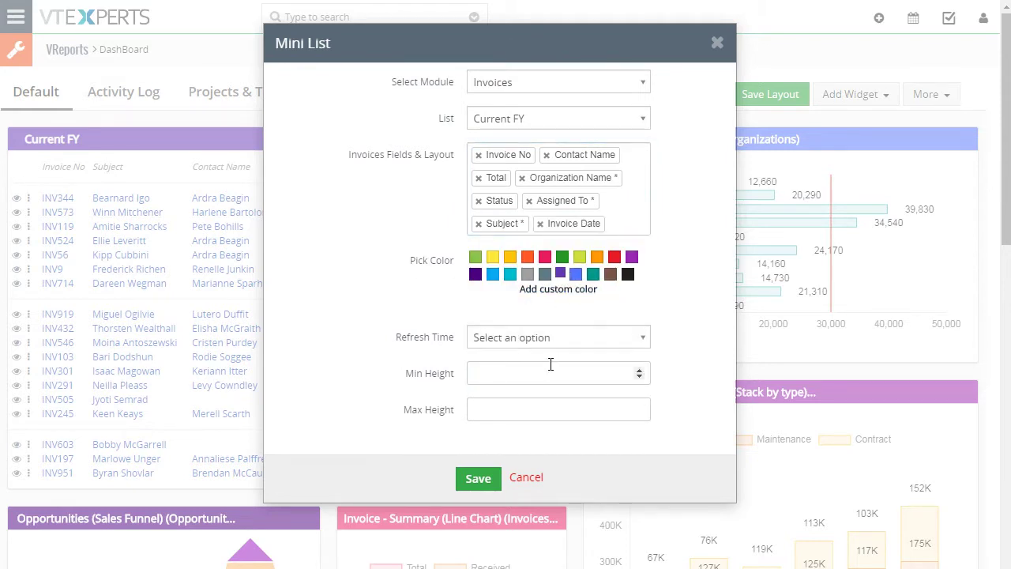
click(530, 379)
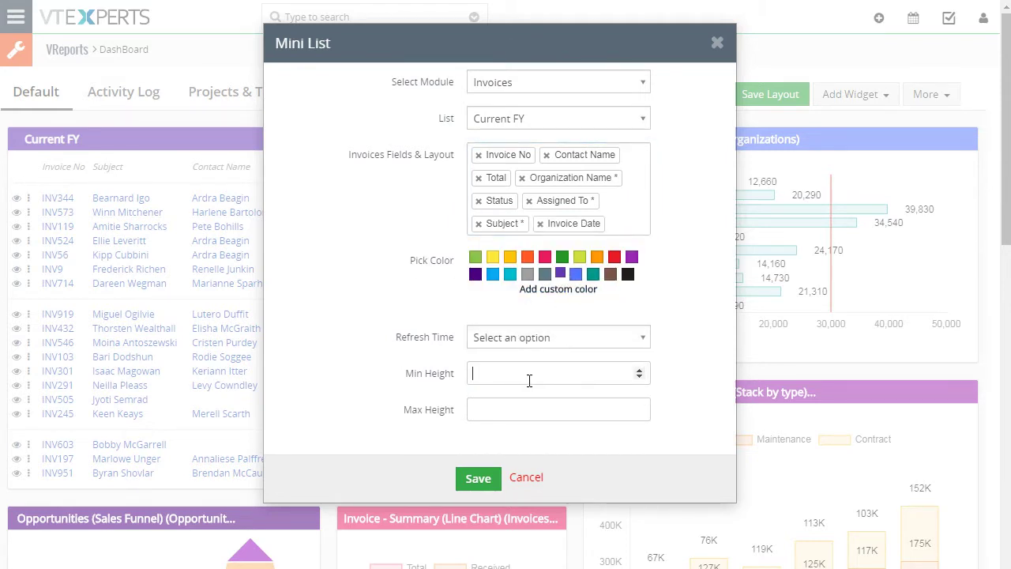
click(474, 479)
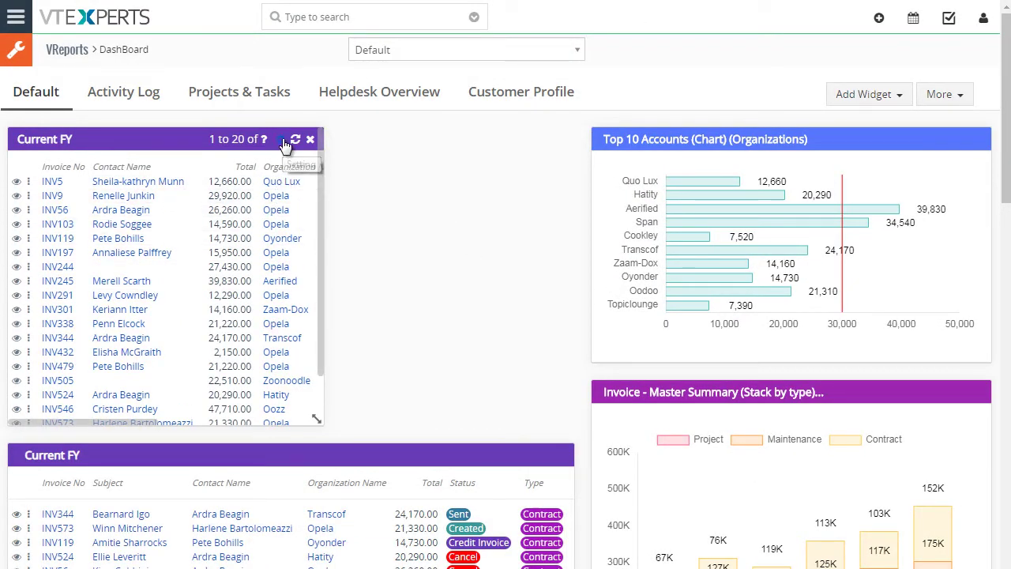
Step: Examine the new Current FY widget's settings, including the Order By choices, and close them without saving
click(285, 139)
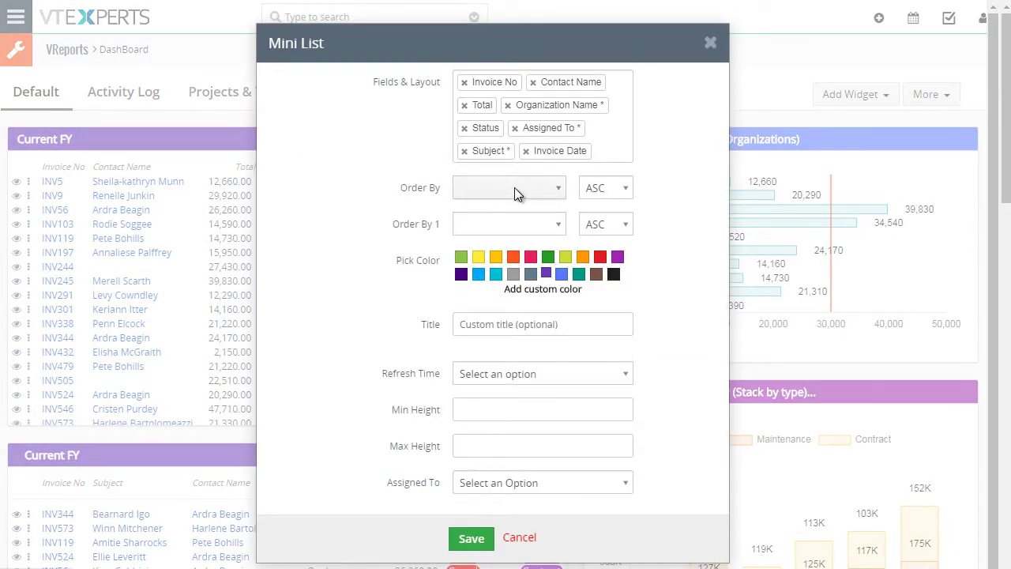
click(514, 188)
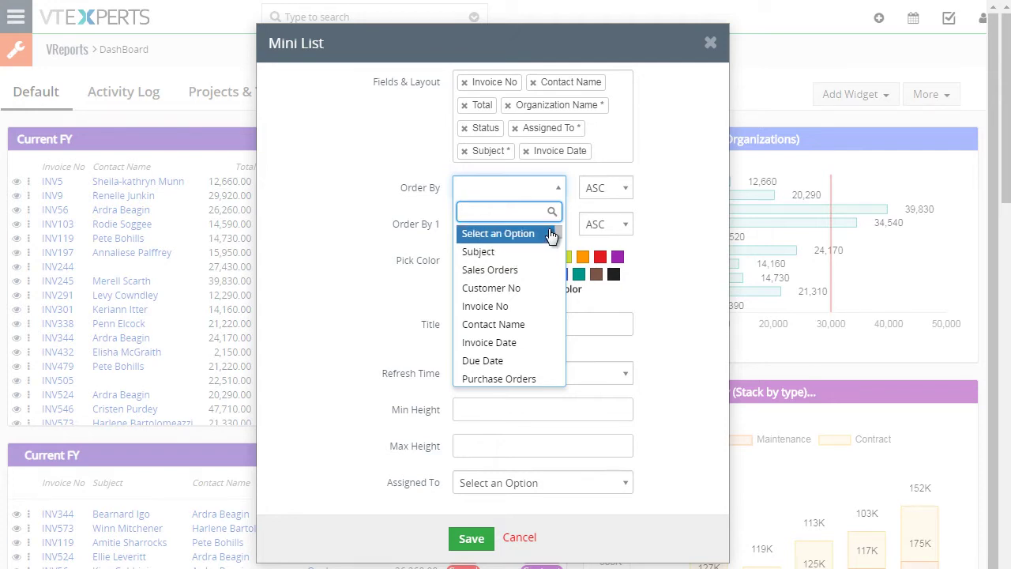
click(670, 199)
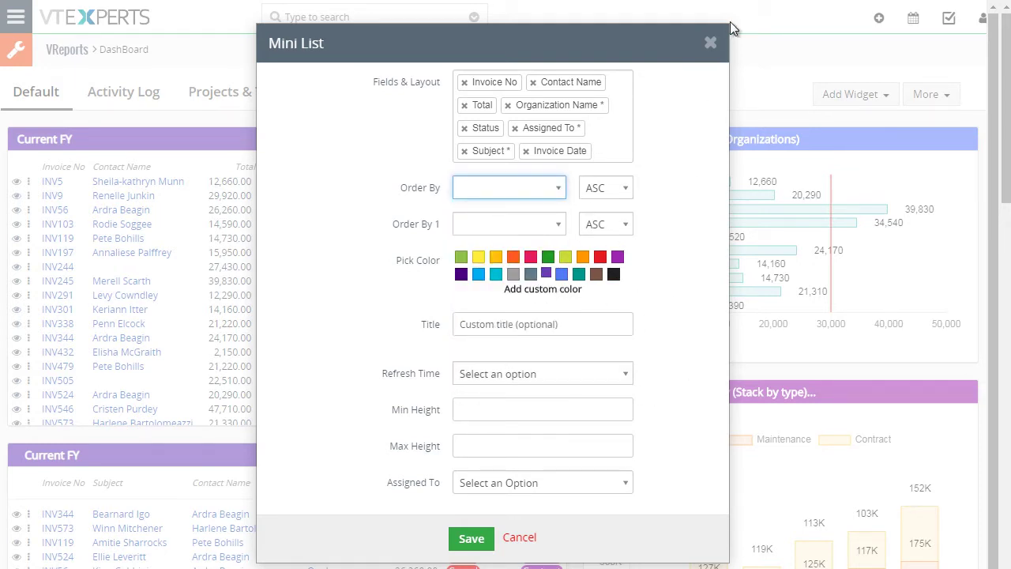
click(711, 45)
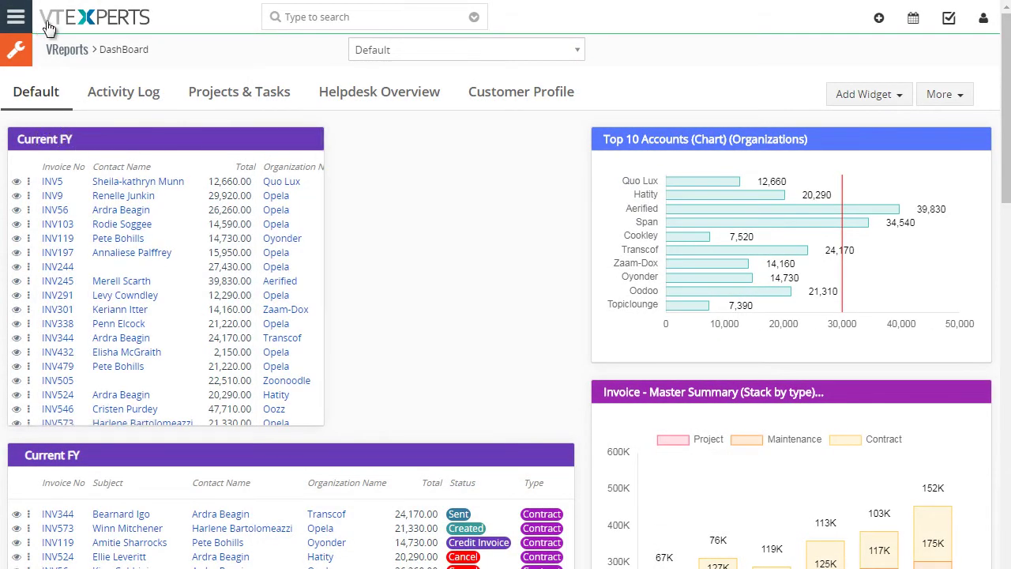
Step: Open the Invoices module separately from the dashboard and bring up the form for creating a custom list
right_click(69, 20)
key(Escape)
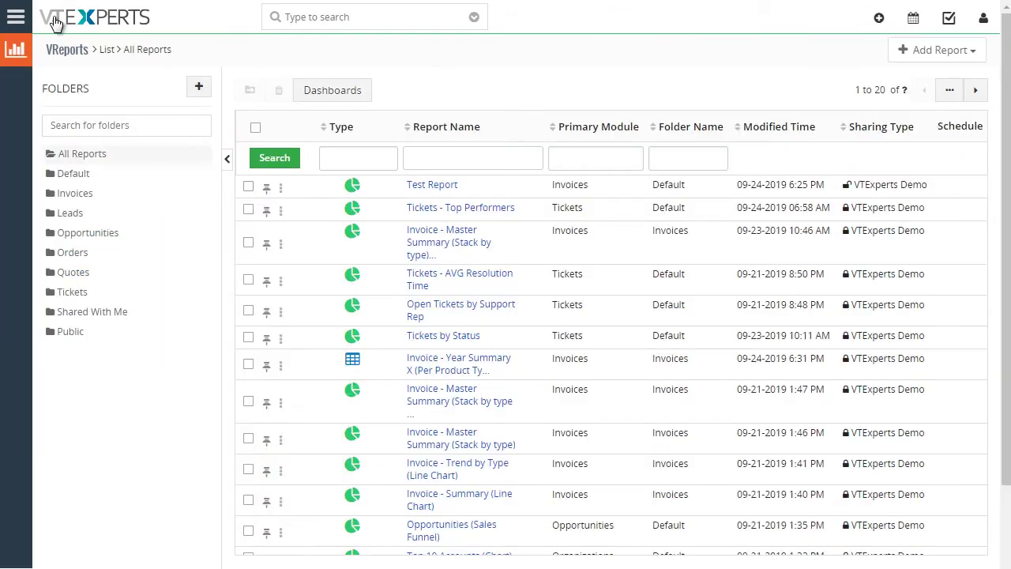
click(16, 17)
mouse_move(85, 95)
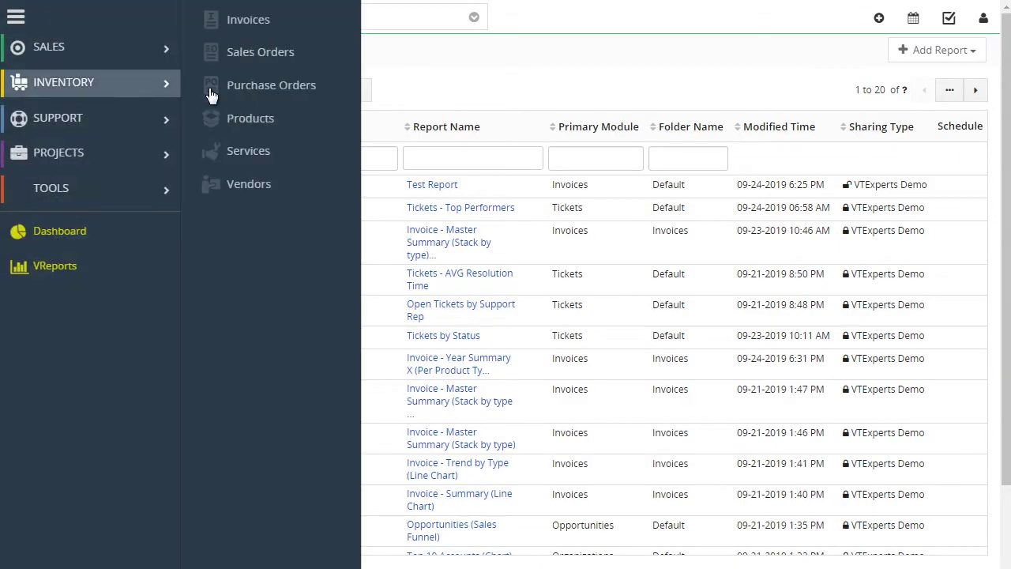
click(203, 20)
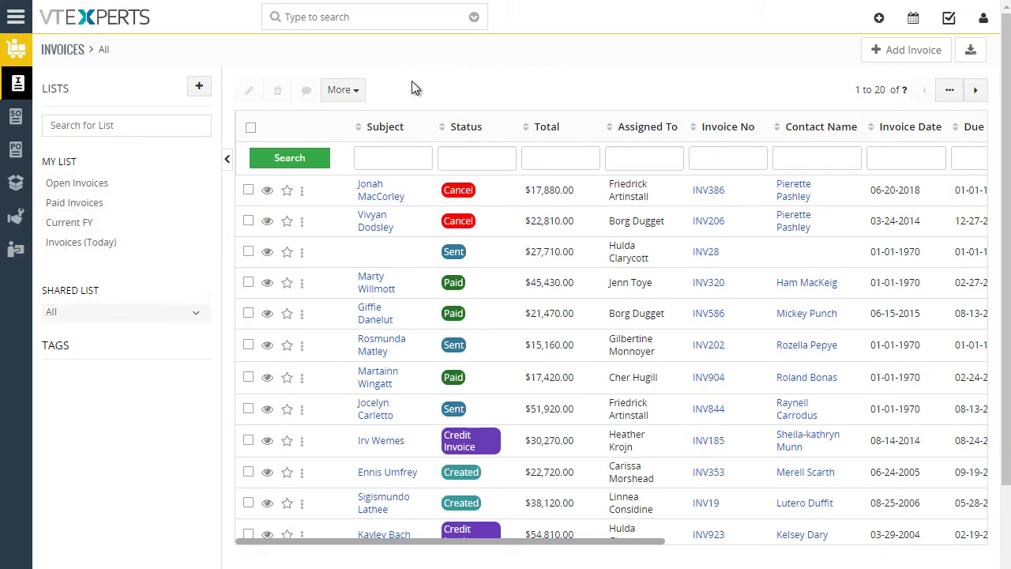
click(198, 89)
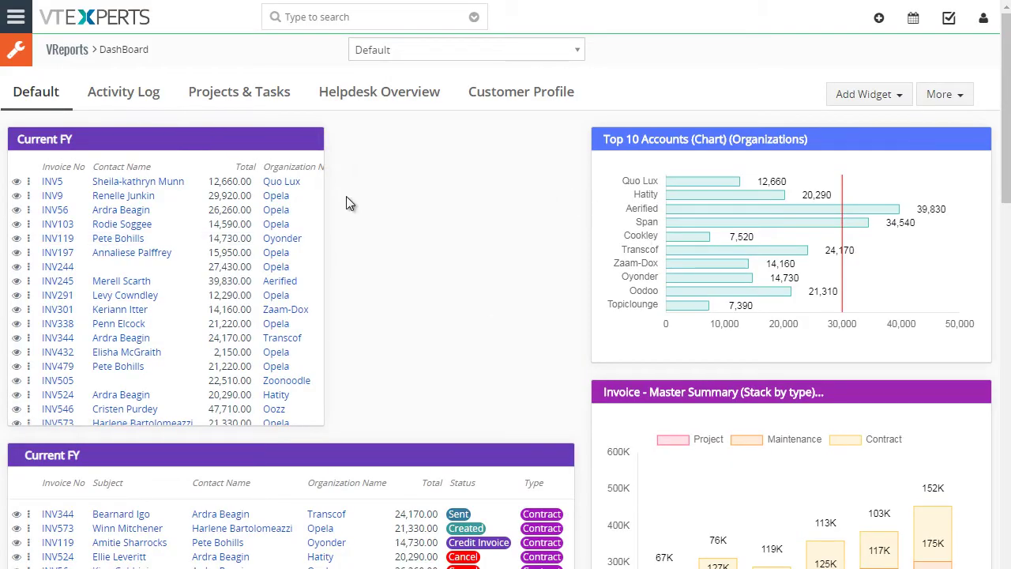
Step: Remove the newly added narrow Current FY widget from the Default dashboard and confirm the removal
mouse_move(316, 170)
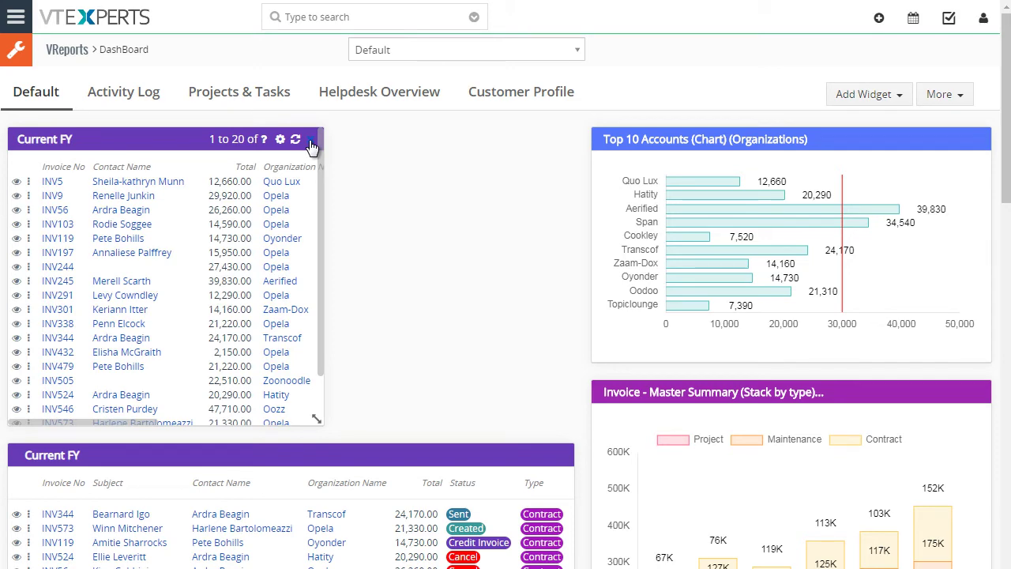
click(312, 142)
click(658, 87)
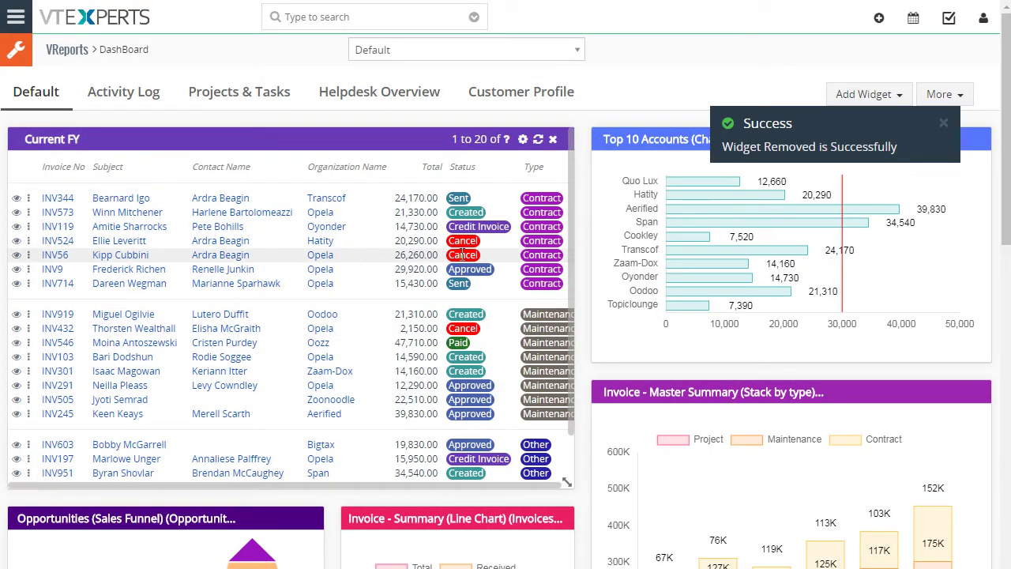
Step: Check which record actions are available for the first invoice in the Current FY widget
click(29, 199)
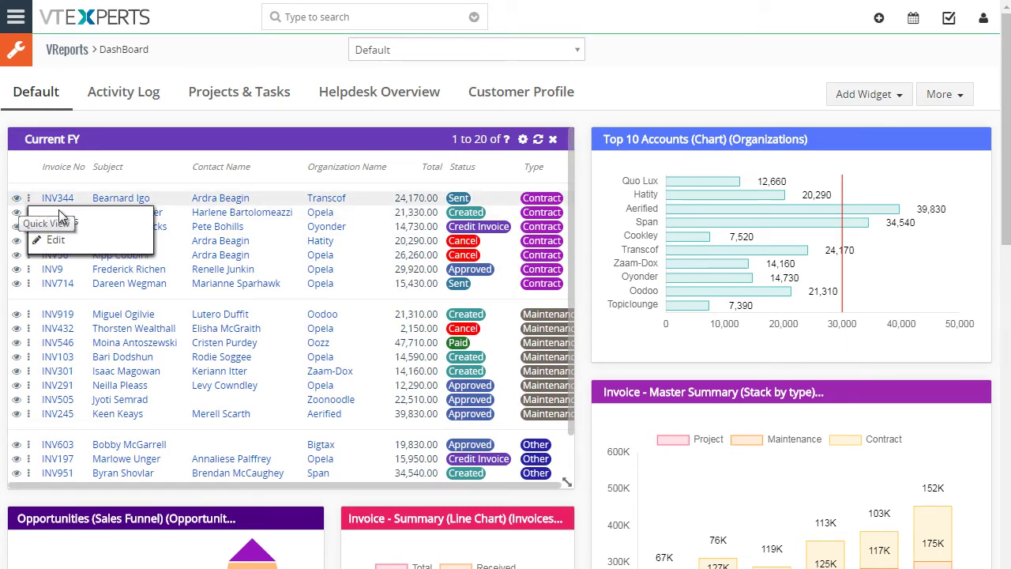
click(582, 125)
scroll(582, 125, down, 1)
scroll(582, 125, up, 1)
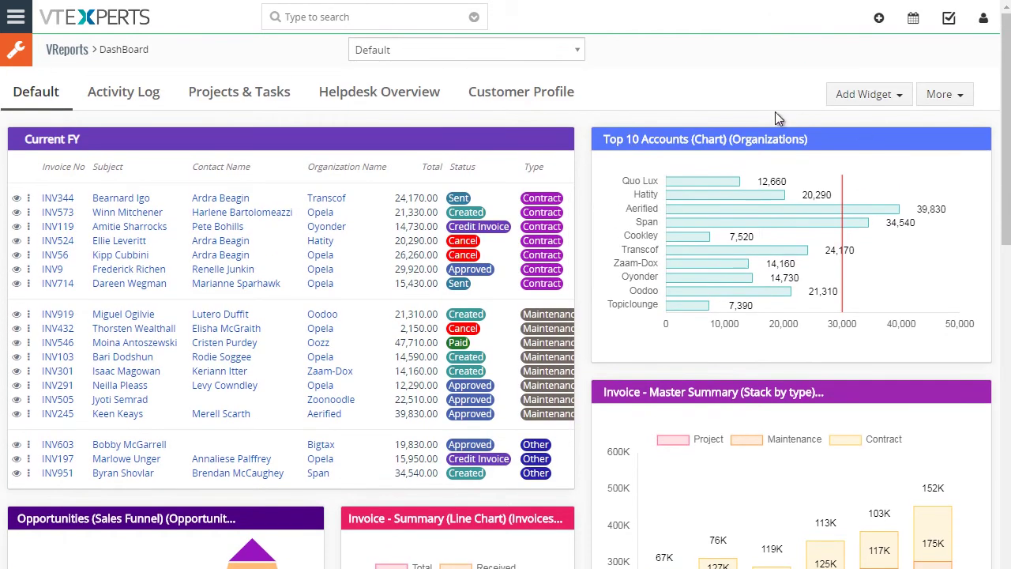
Step: Look at the color and refresh time settings of the Top 10 Accounts chart widget, and cancel without changes
mouse_move(728, 162)
mouse_move(658, 158)
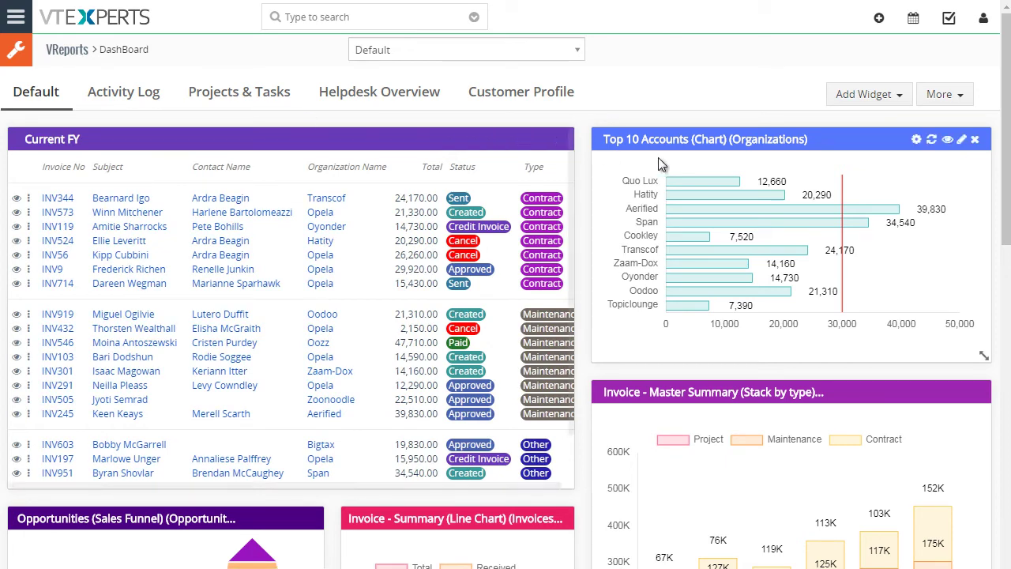
click(917, 139)
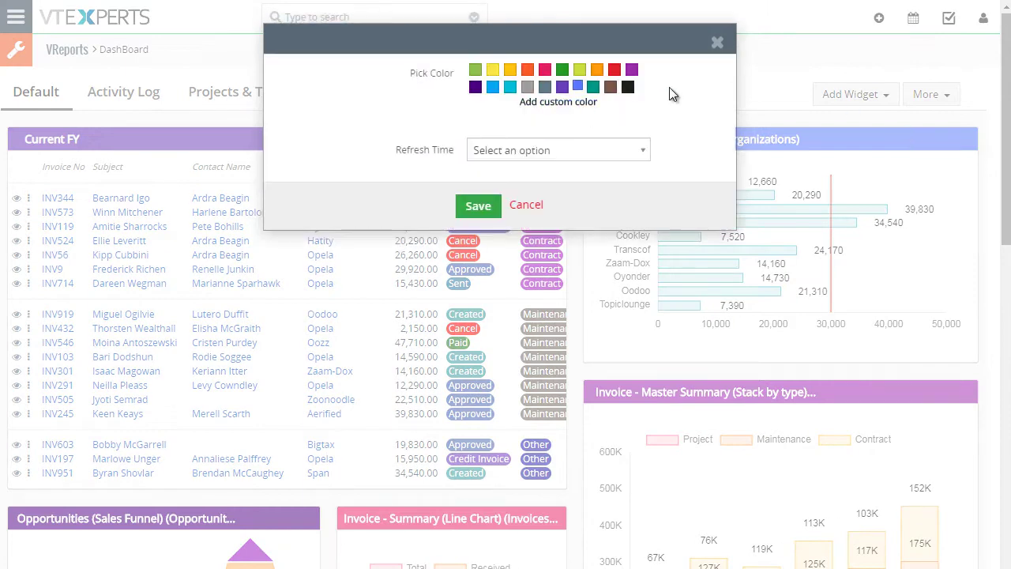
click(531, 207)
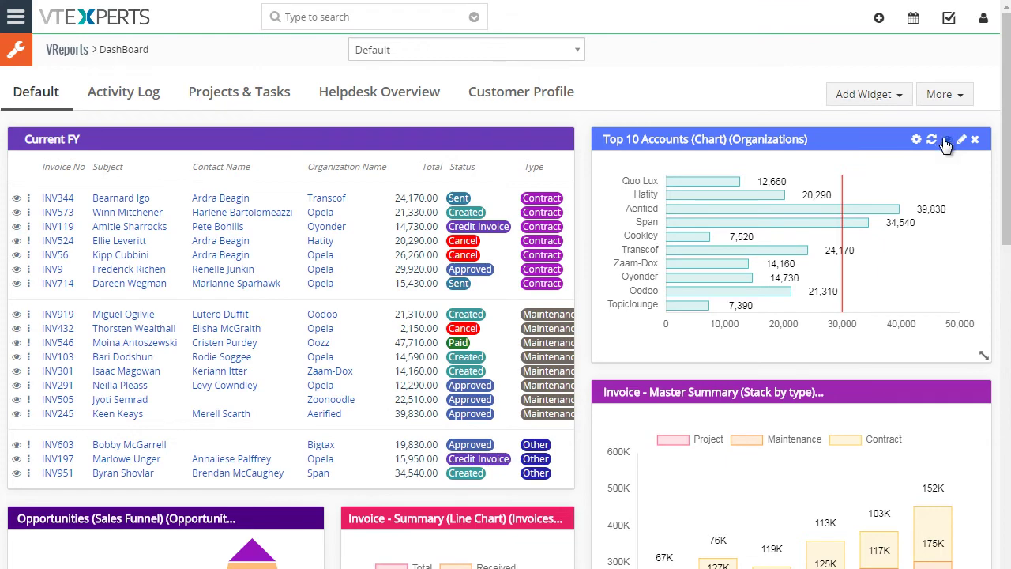
Step: Open the Top 10 Accounts chart report from its widget and review its chart settings and report conditions
click(947, 140)
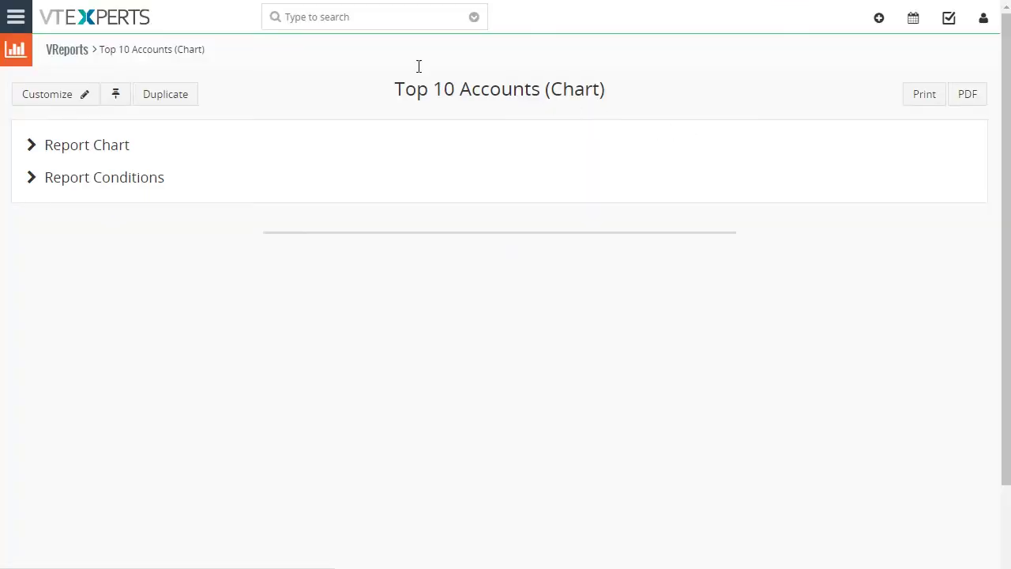
click(127, 176)
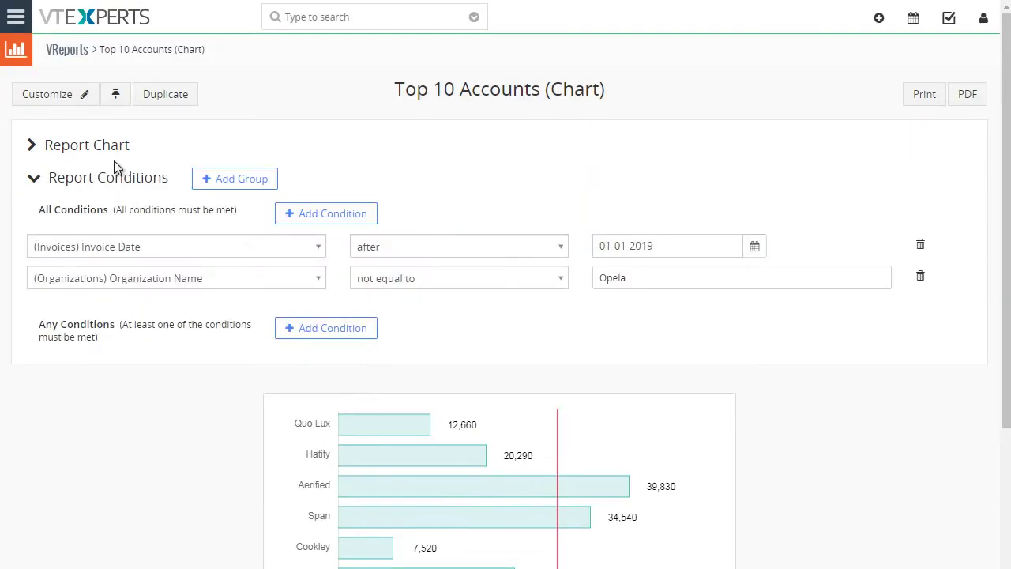
click(107, 147)
scroll(477, 210, down, 2)
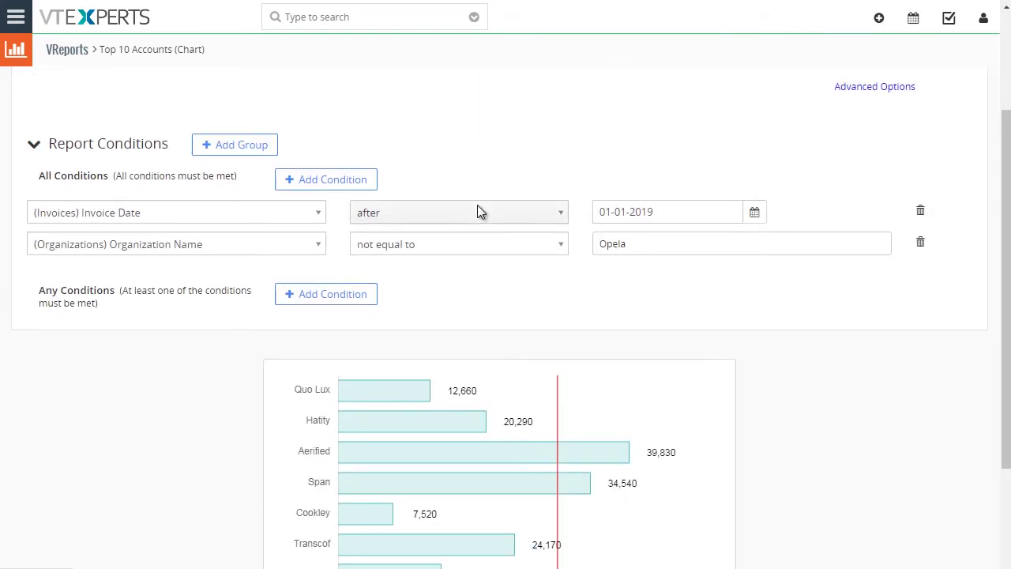
scroll(477, 210, down, 1)
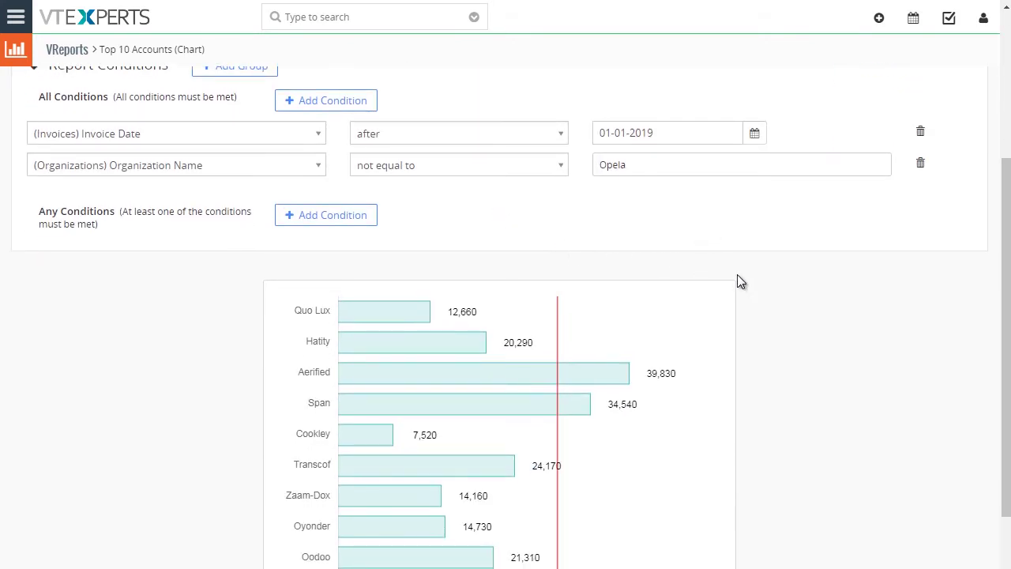
scroll(741, 282, up, 3)
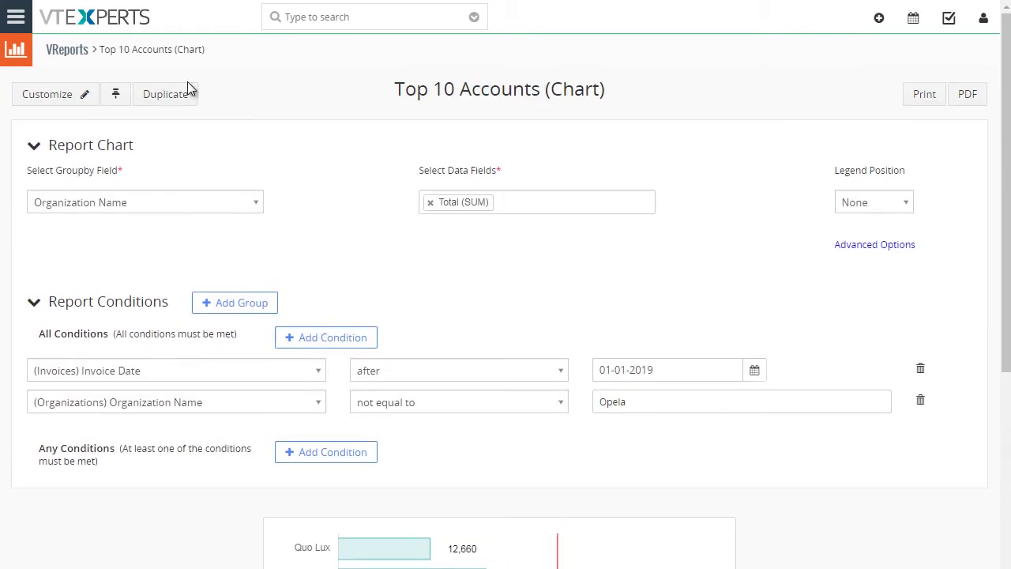
Step: Look through the list of all VReports reports, and return to the dashboards
click(66, 53)
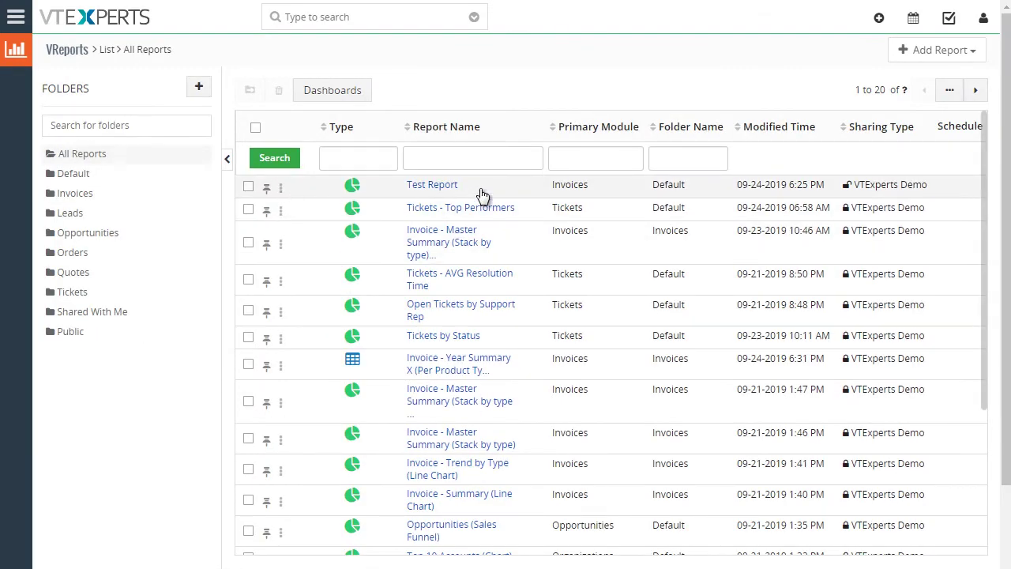
scroll(553, 300, down, 4)
scroll(513, 260, up, 4)
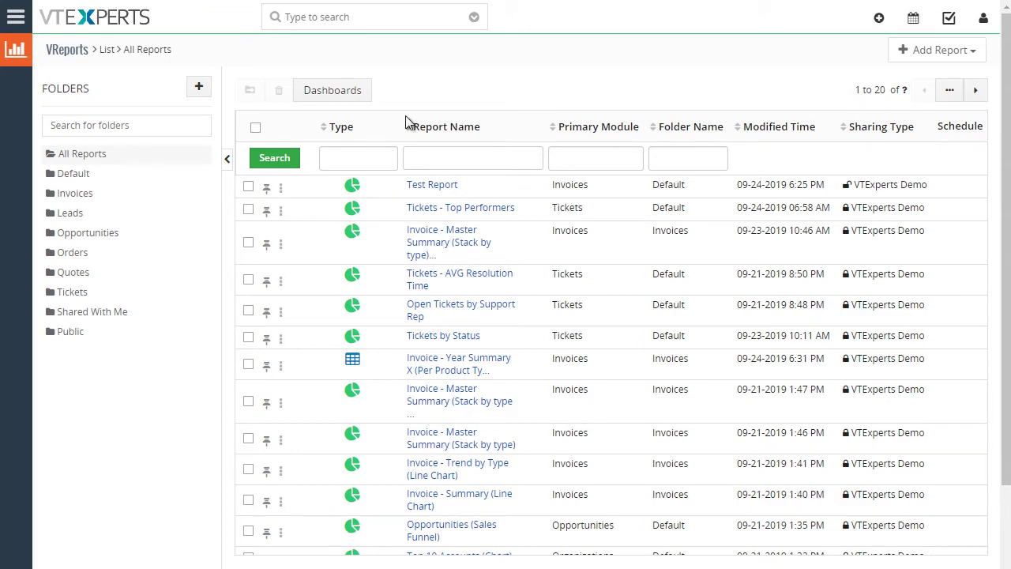
click(332, 90)
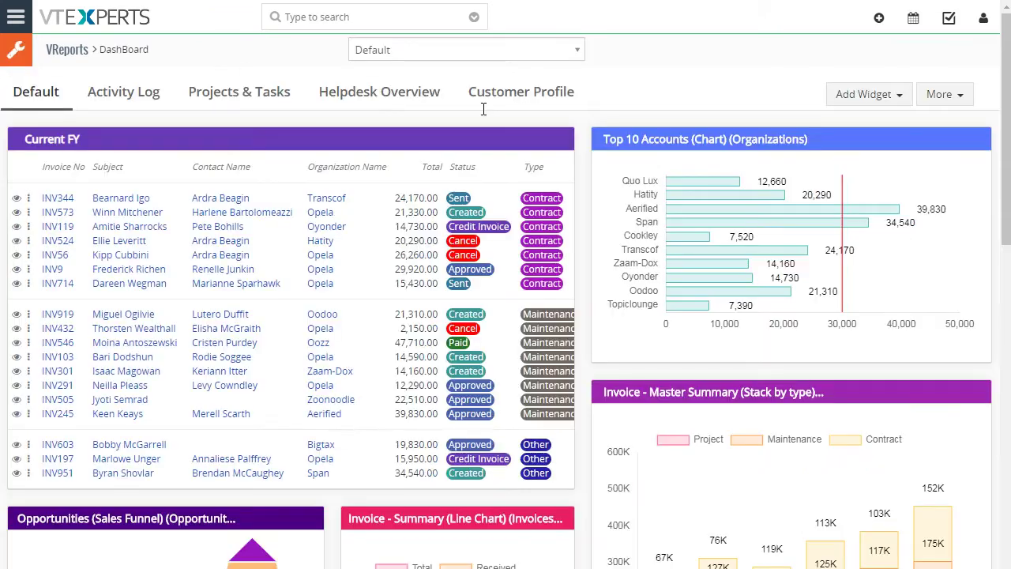
Step: Add the Leads by By Status chart report as a widget on the Default dashboard and try adjusting its size
click(882, 95)
drag(910, 219, 906, 254)
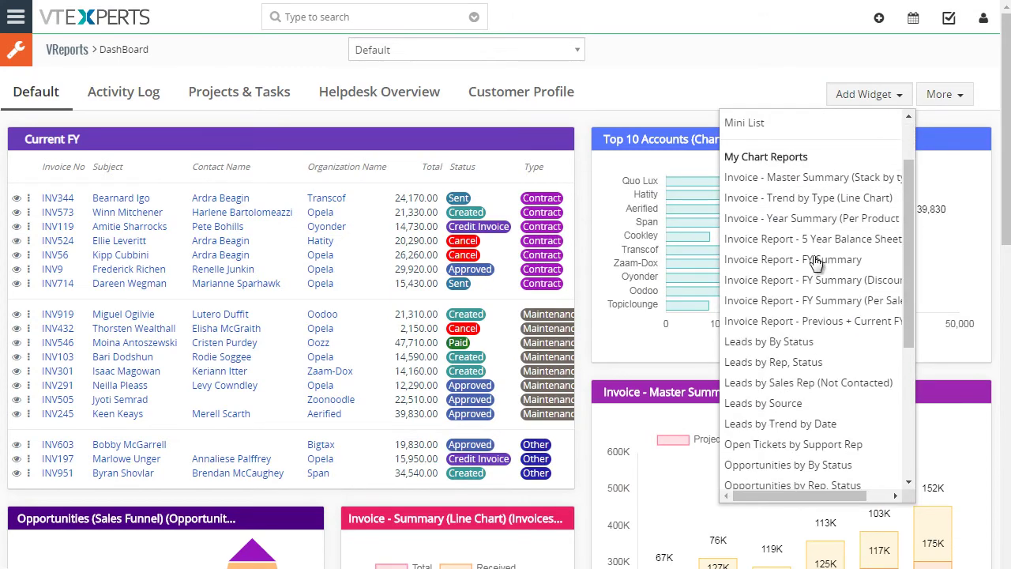
scroll(844, 314, down, 1)
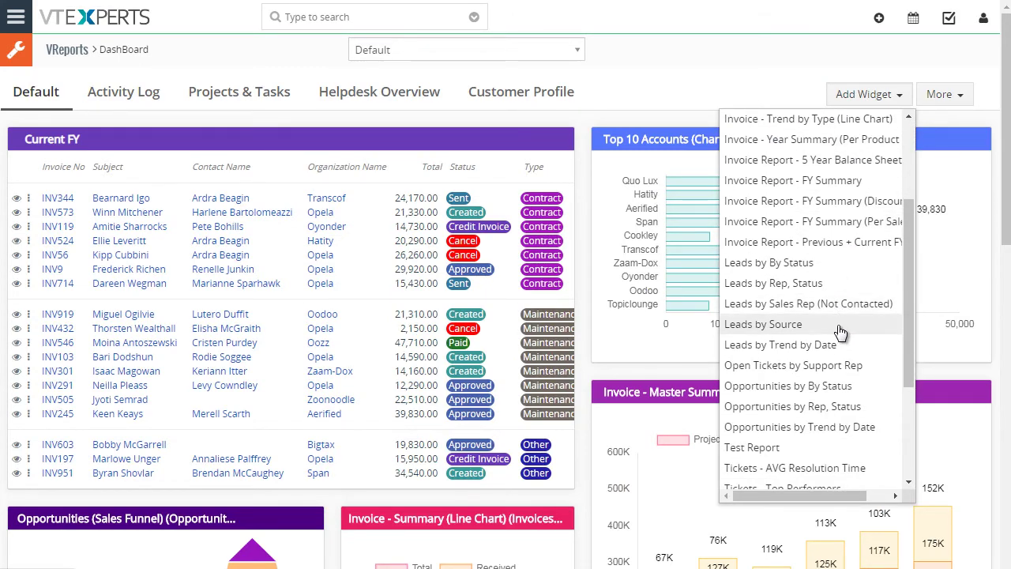
scroll(829, 230, down, 1)
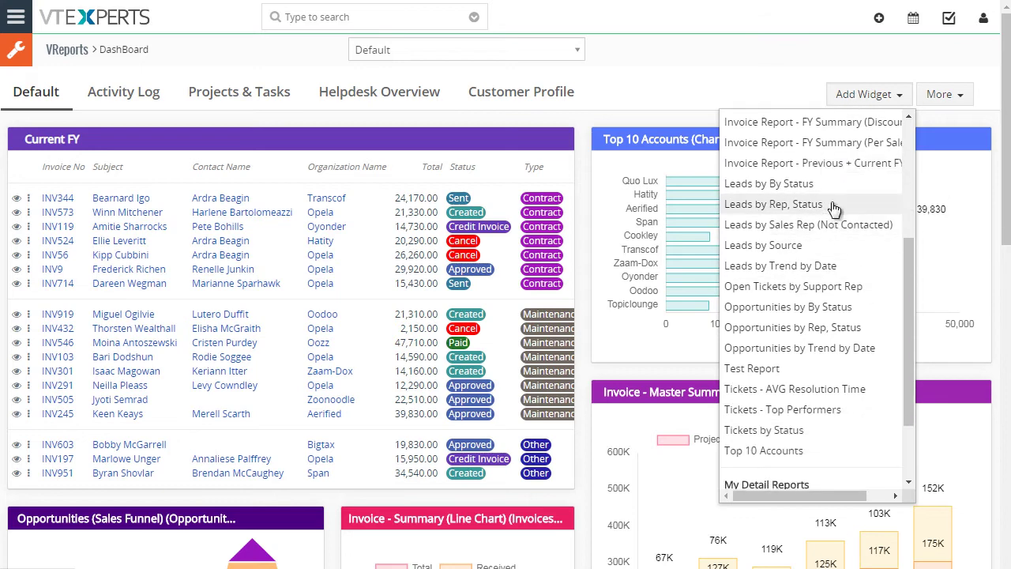
click(773, 187)
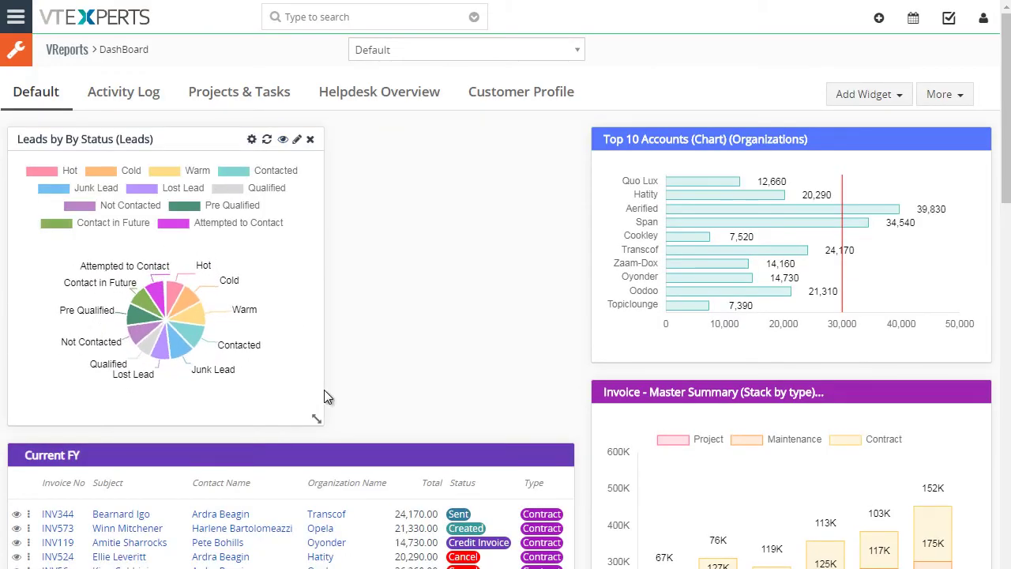
drag(304, 376, 356, 413)
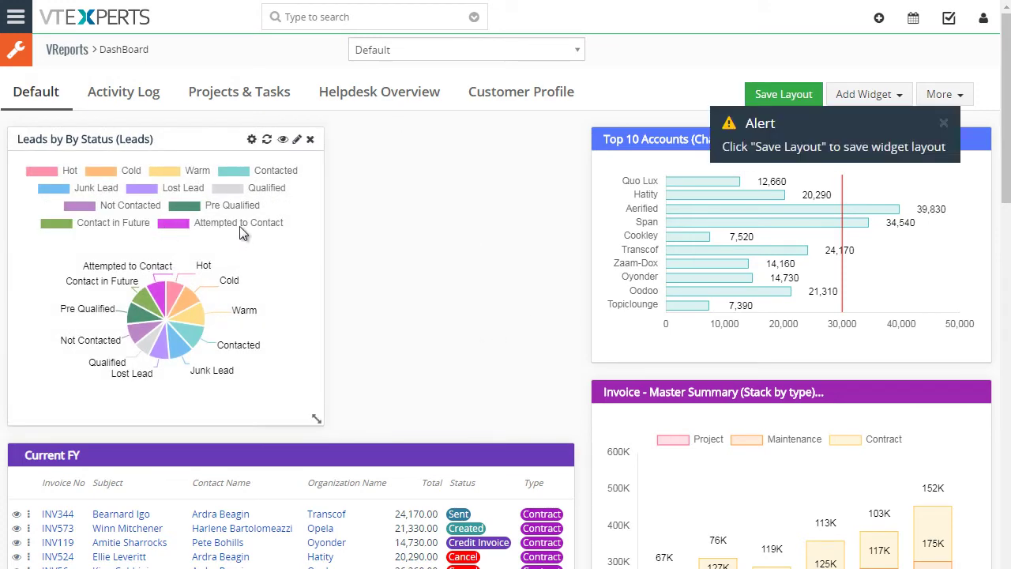
Step: Check the Leads by By Status widget's color and refresh time settings without changes, and remove the widget from the dashboard
click(252, 139)
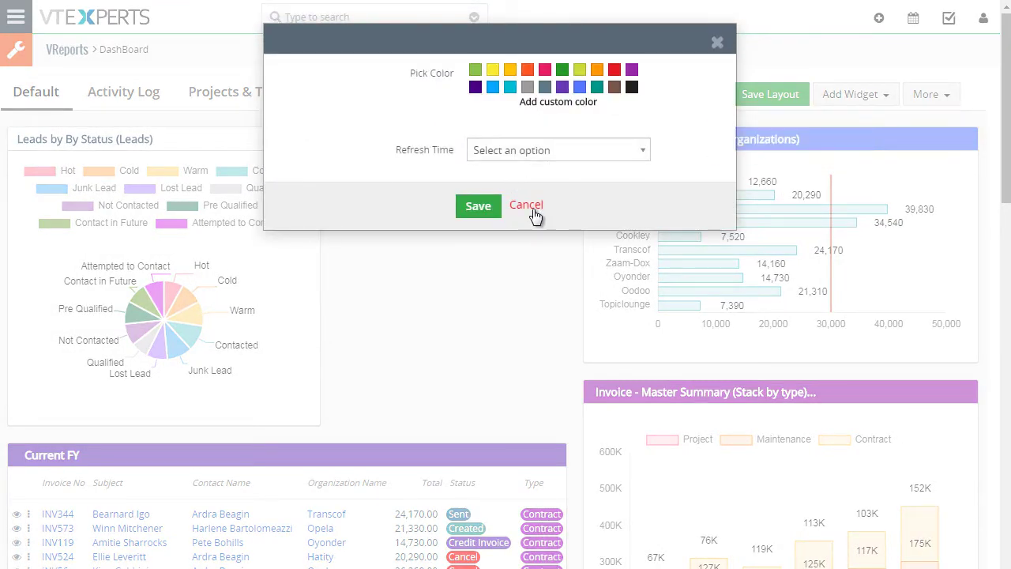
click(529, 207)
click(310, 140)
click(642, 76)
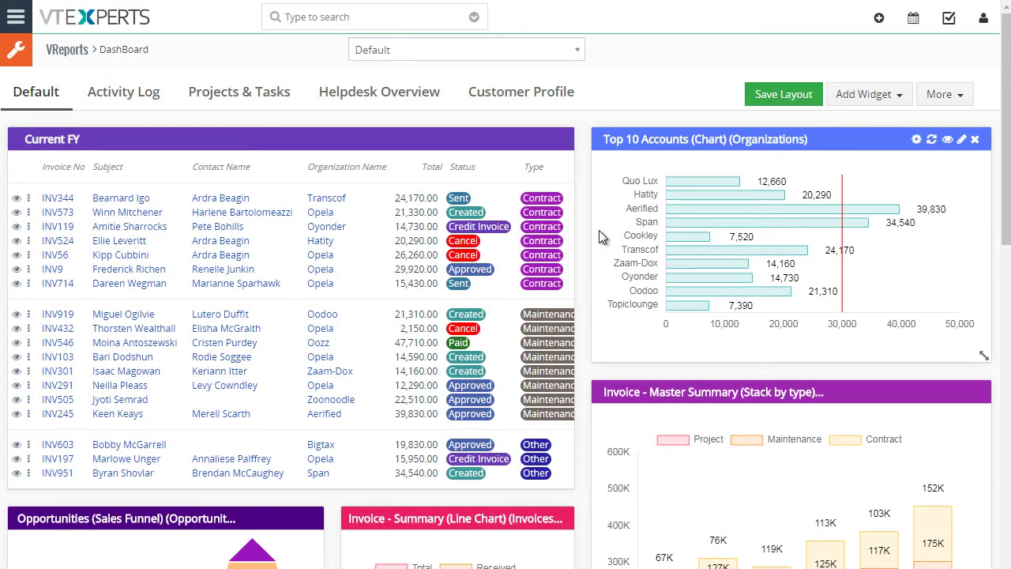
Step: Hide the Maintenance and Contract series in the Invoice - Master Summary stacked chart by type, and show both again
scroll(582, 235, down, 2)
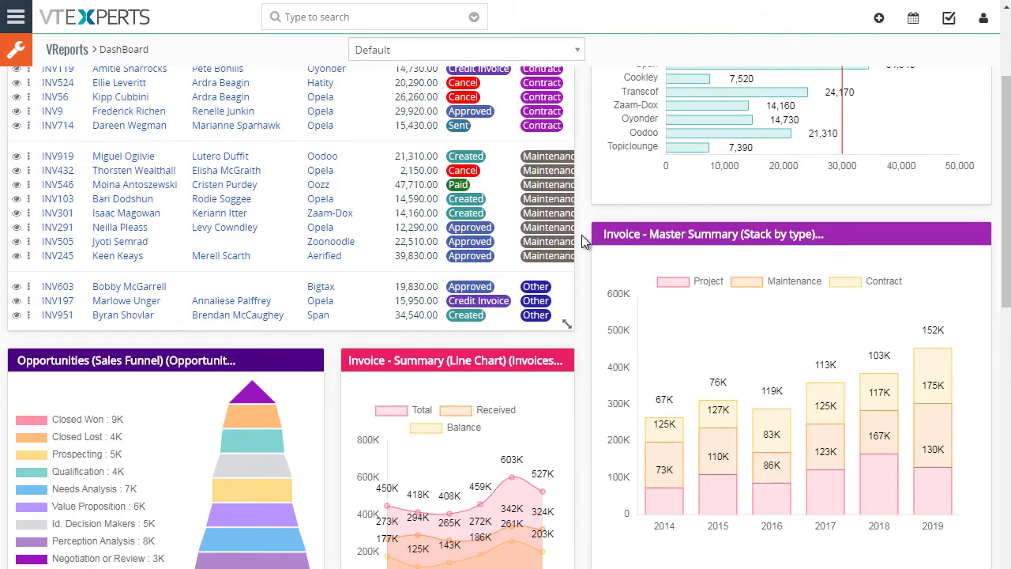
scroll(581, 235, down, 1)
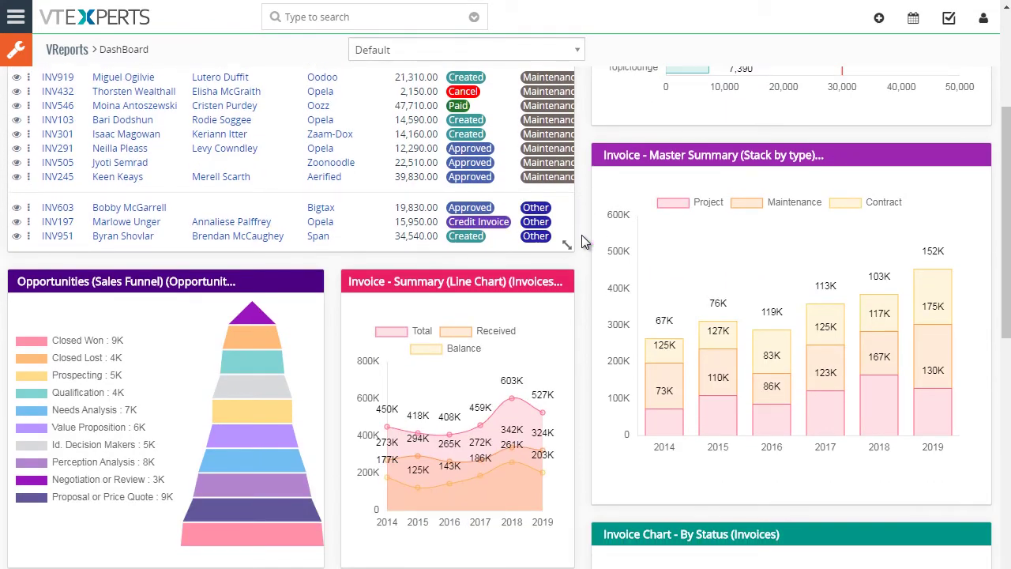
mouse_move(670, 349)
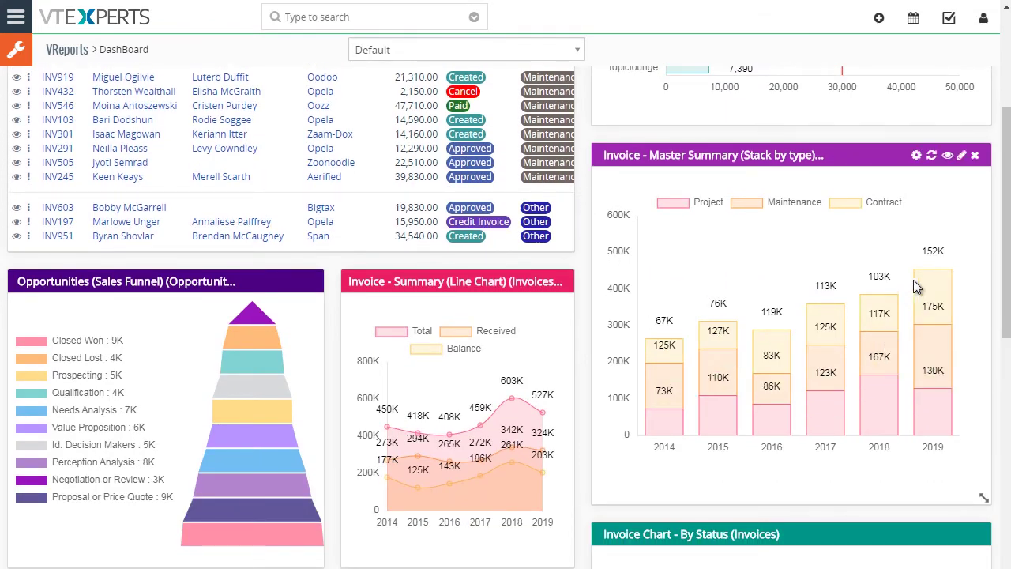
click(753, 200)
click(869, 203)
click(800, 203)
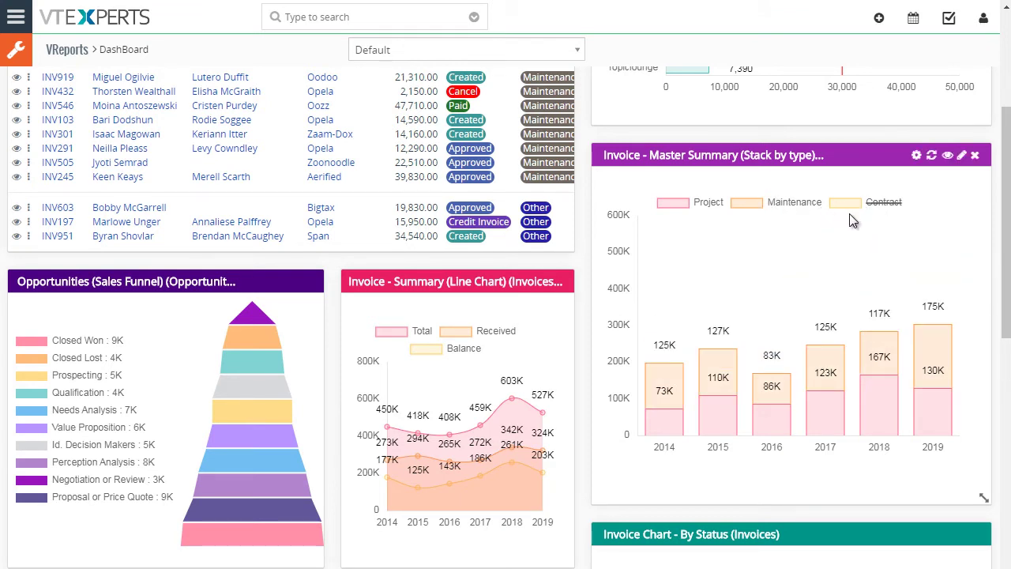
click(847, 203)
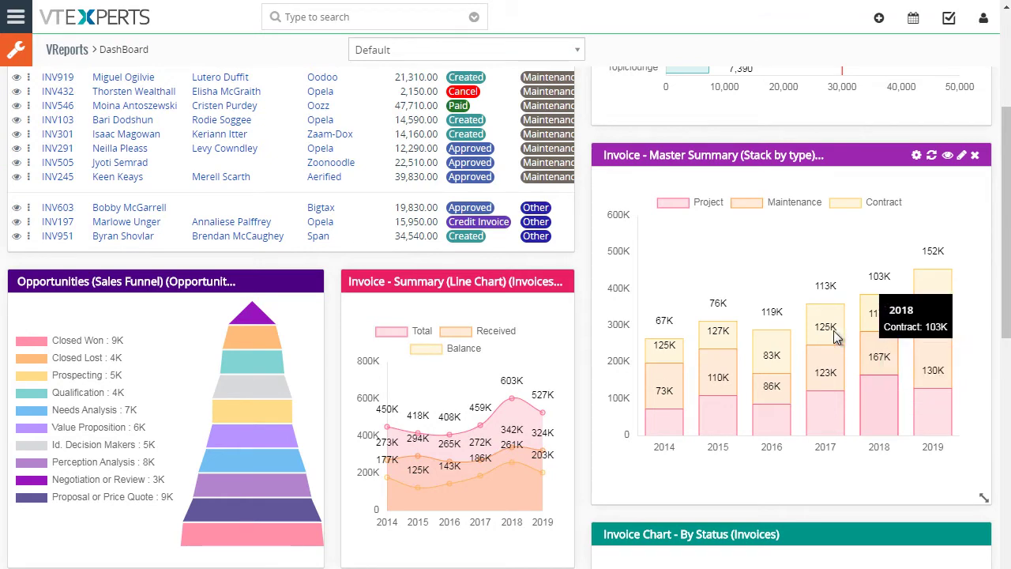
Step: Hide the Received and Balance series in the Invoice - Summary line chart widget
scroll(841, 314, down, 1)
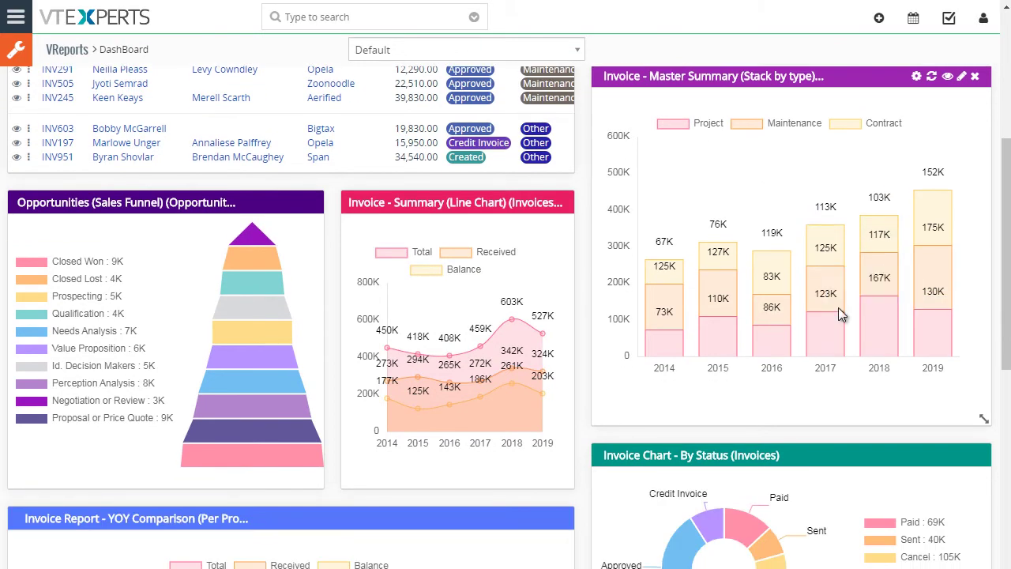
click(455, 252)
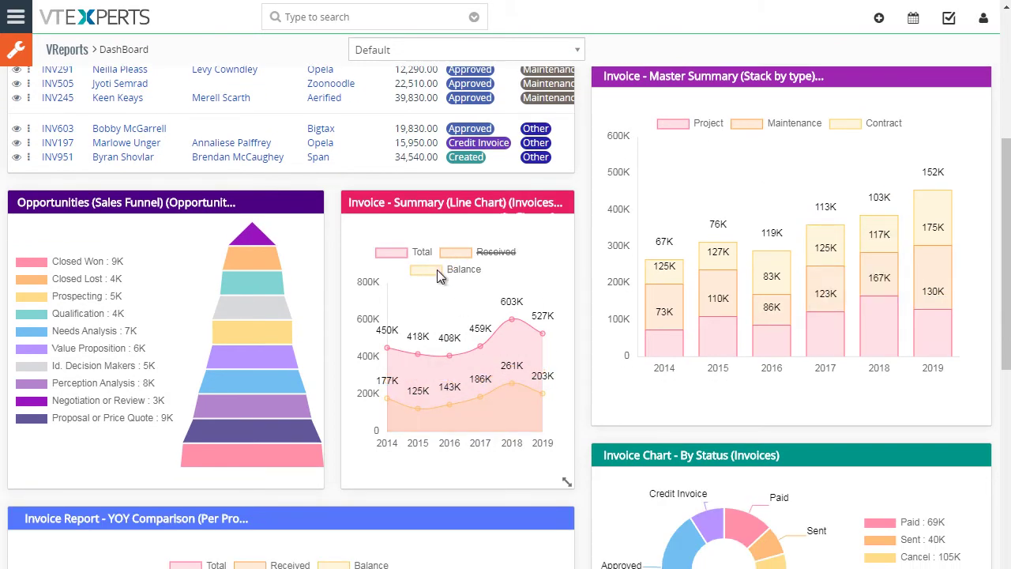
click(436, 270)
Step: Hide the Qualification, Closed Lost, Closed Won and Needs Analysis stages in the Opportunities sales funnel widget
click(28, 313)
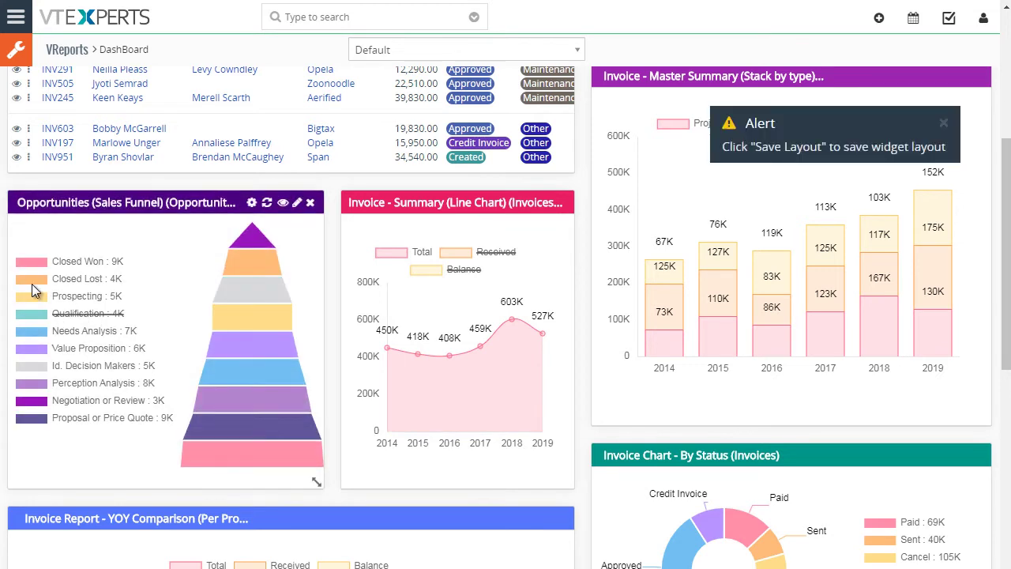
click(32, 280)
click(34, 261)
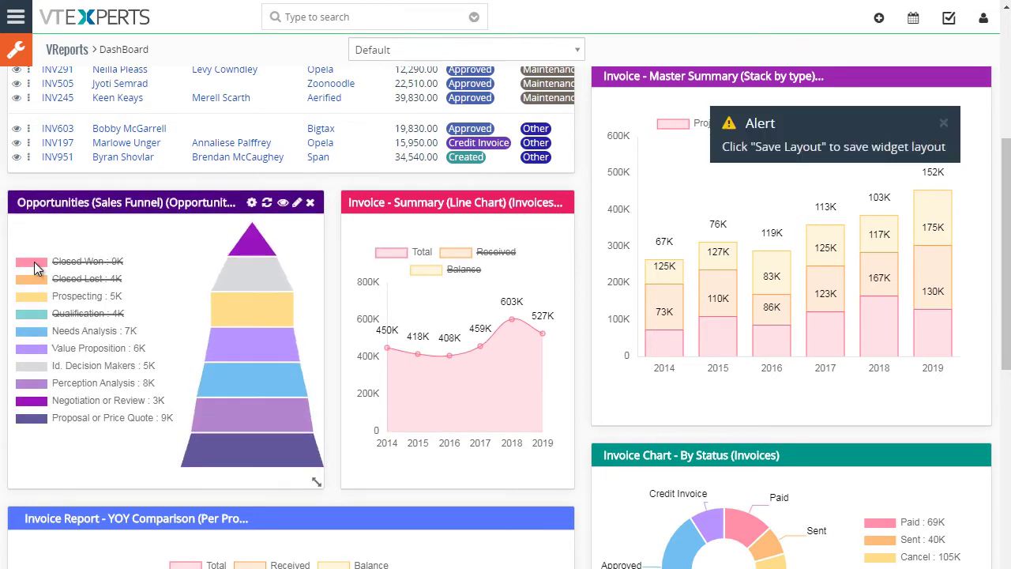
click(35, 335)
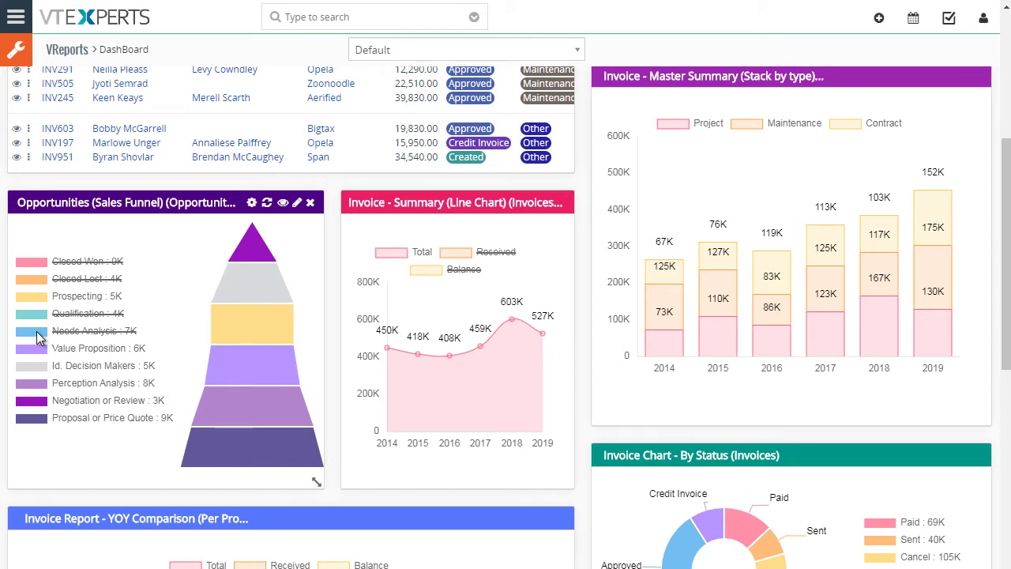
Step: Hide the Total series in the Invoice Report - YOY Comparison chart and show it again
scroll(335, 255, down, 4)
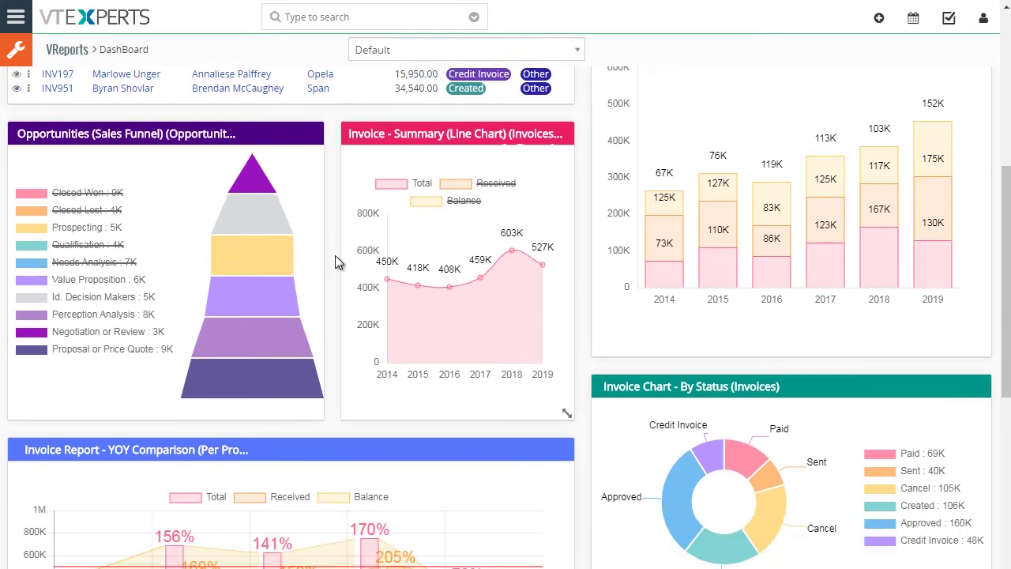
scroll(834, 498, down, 1)
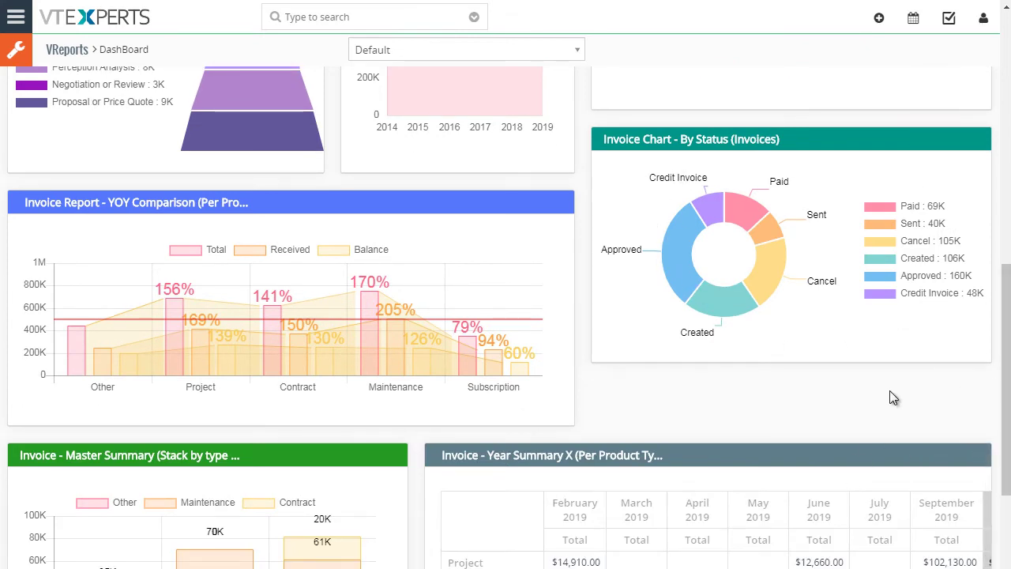
scroll(889, 390, down, 2)
scroll(687, 263, up, 2)
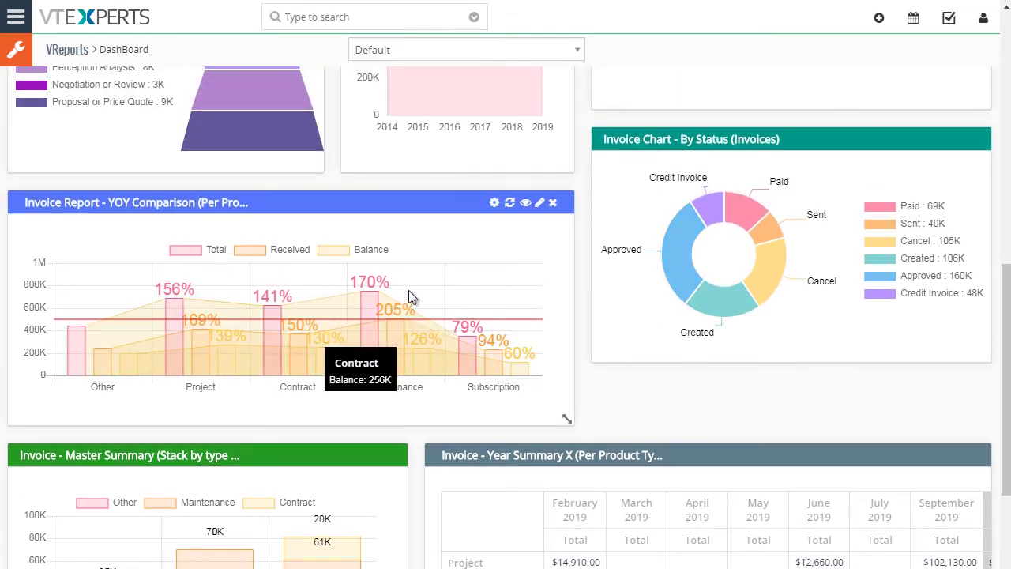
click(192, 252)
click(187, 251)
Step: Examine the Invoice - Year Summary X widget, including its monthly columns, total column and the pie chart beneath the pivot table
scroll(466, 362, down, 1)
scroll(466, 362, down, 2)
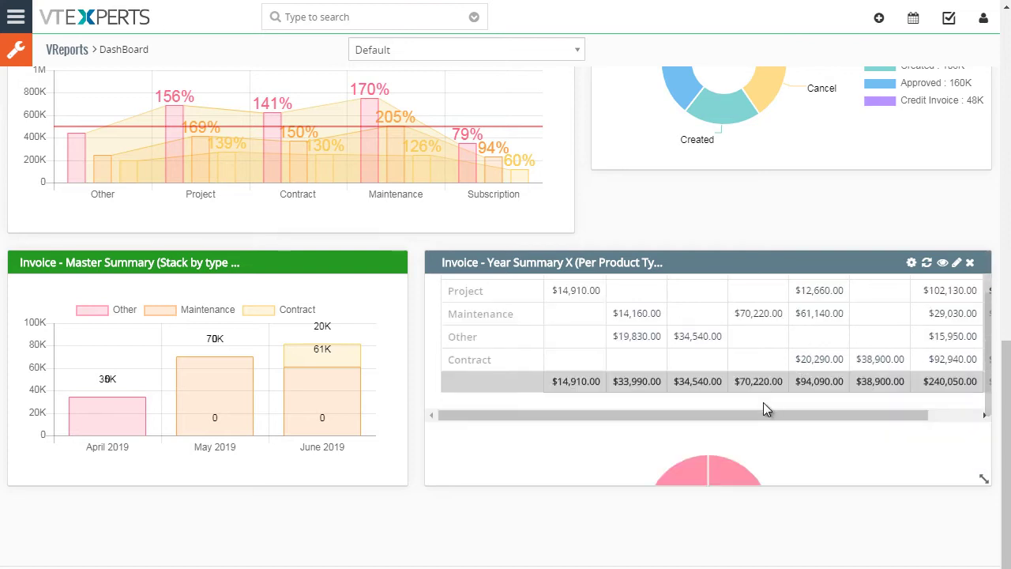
drag(749, 417, 871, 408)
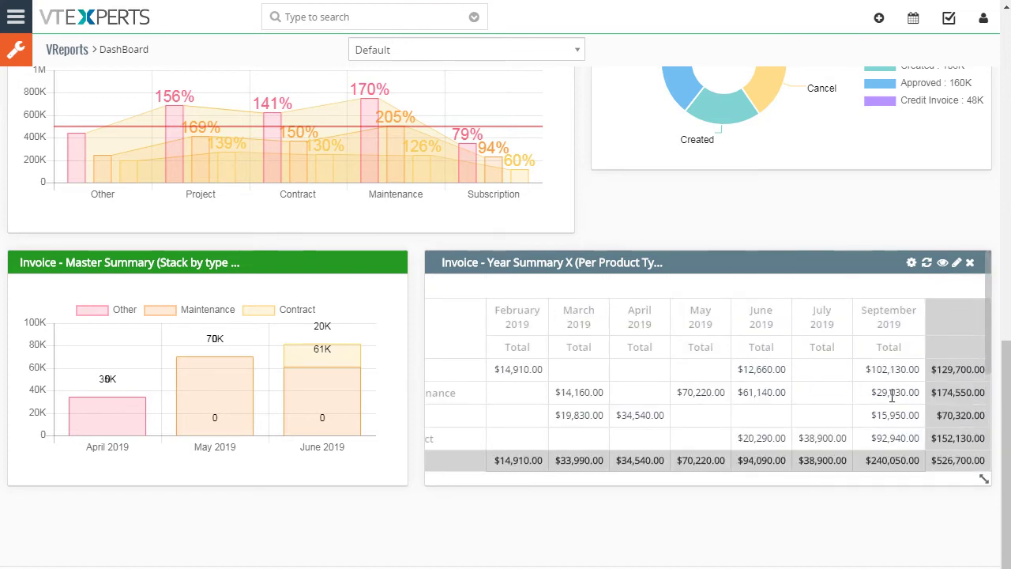
scroll(893, 395, down, 5)
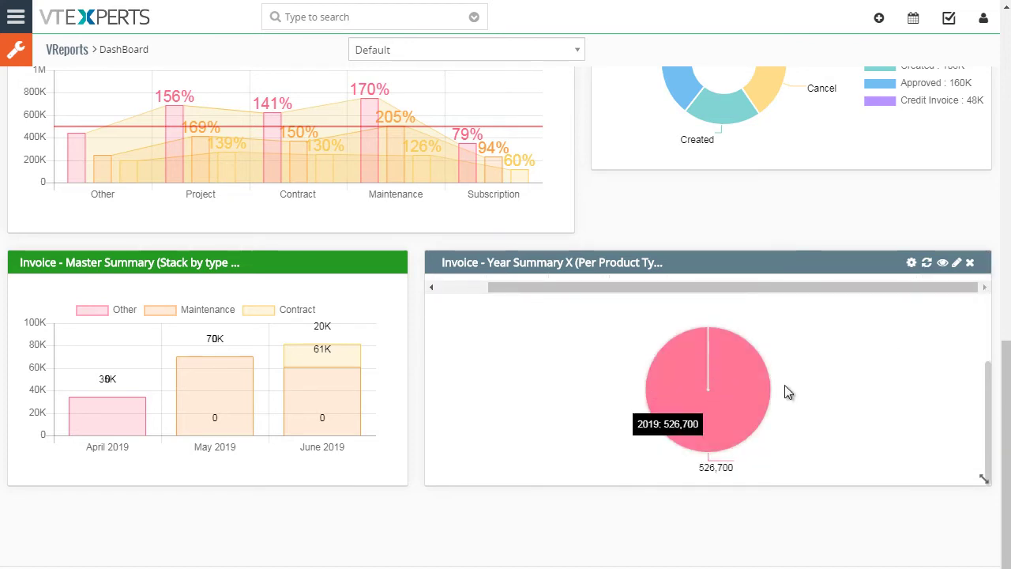
scroll(794, 395, up, 2)
scroll(822, 419, down, 2)
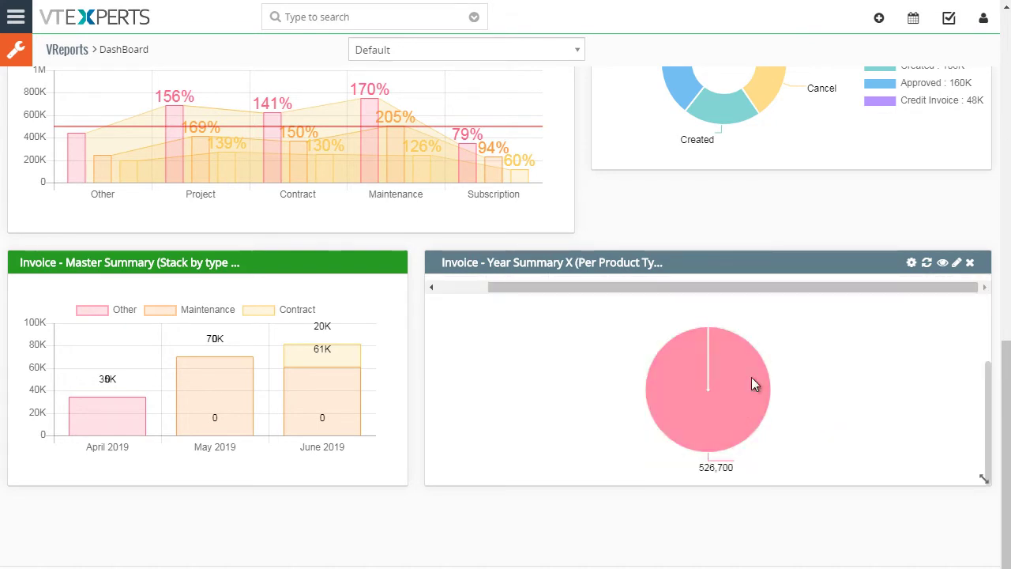
mouse_move(686, 397)
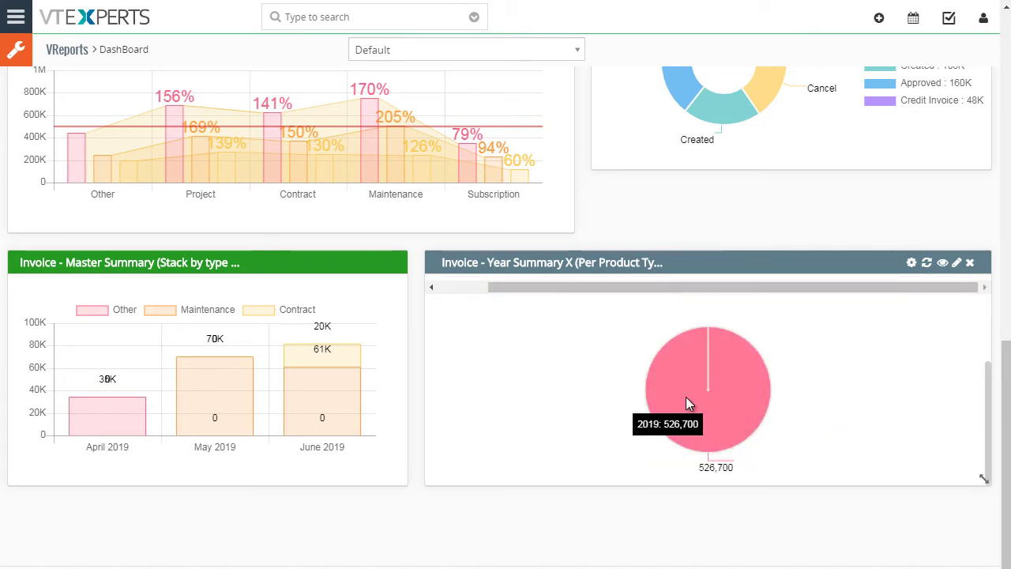
scroll(482, 411, up, 3)
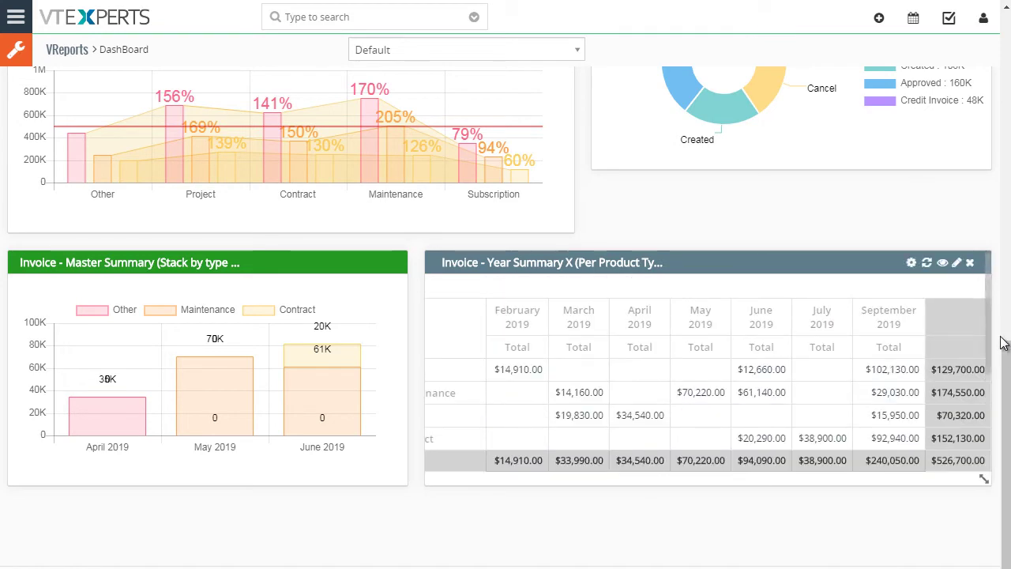
scroll(1003, 342, up, 10)
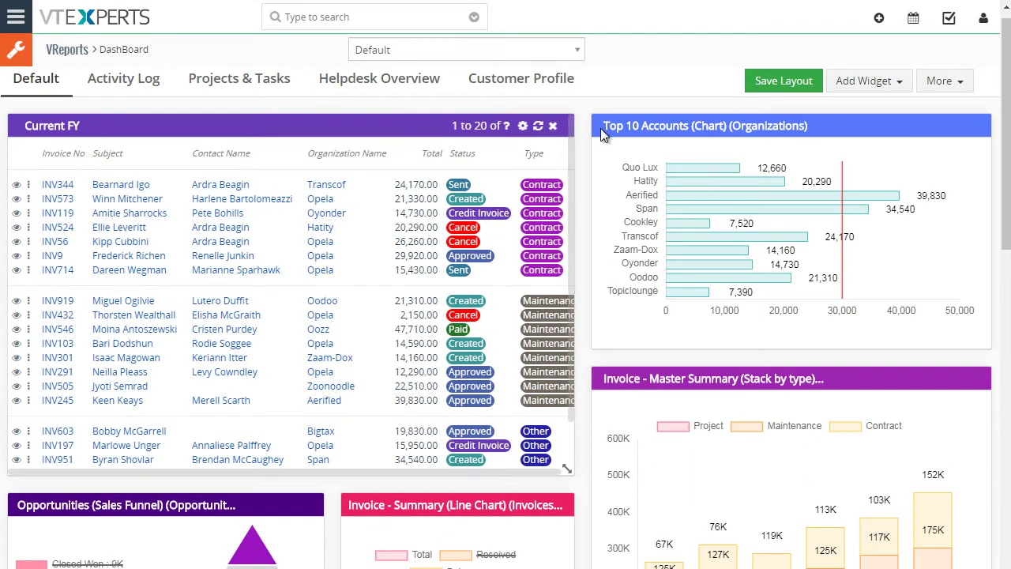
Step: Open the Activity Log dashboard and look over its widgets for leads, opportunities, invoices, tickets and history
click(146, 82)
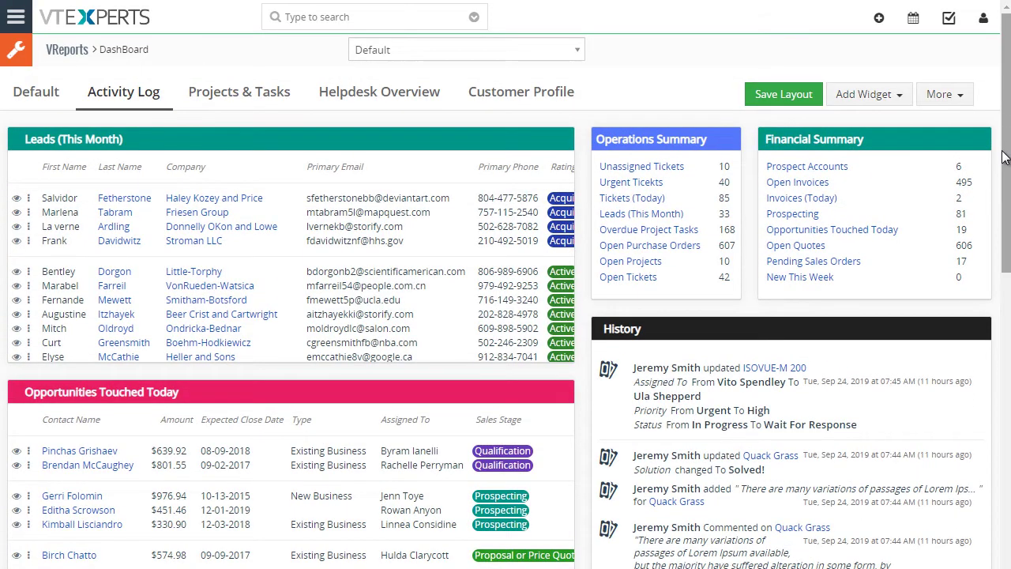
drag(1003, 158, 982, 374)
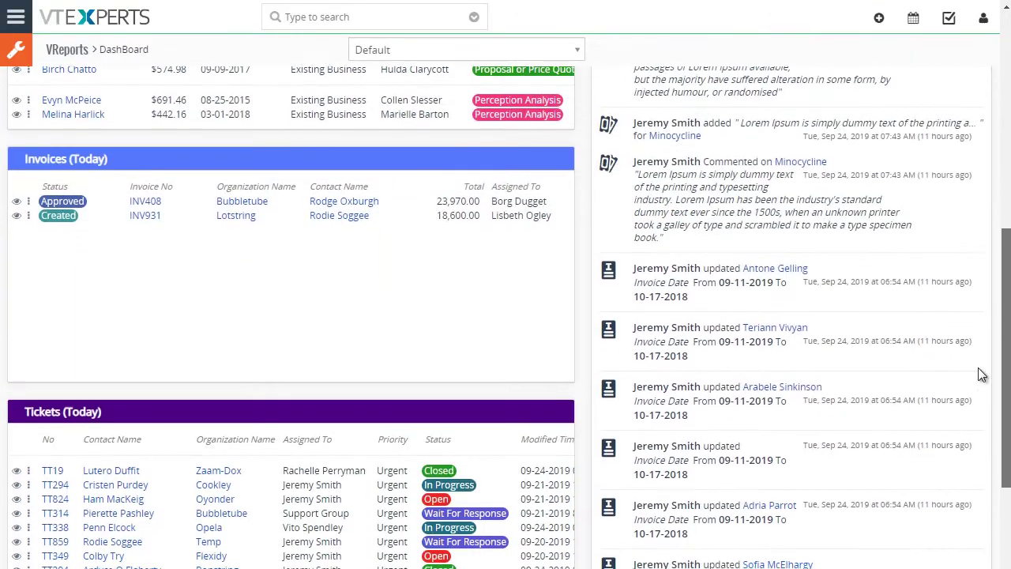
scroll(563, 442, down, 3)
scroll(563, 426, up, 3)
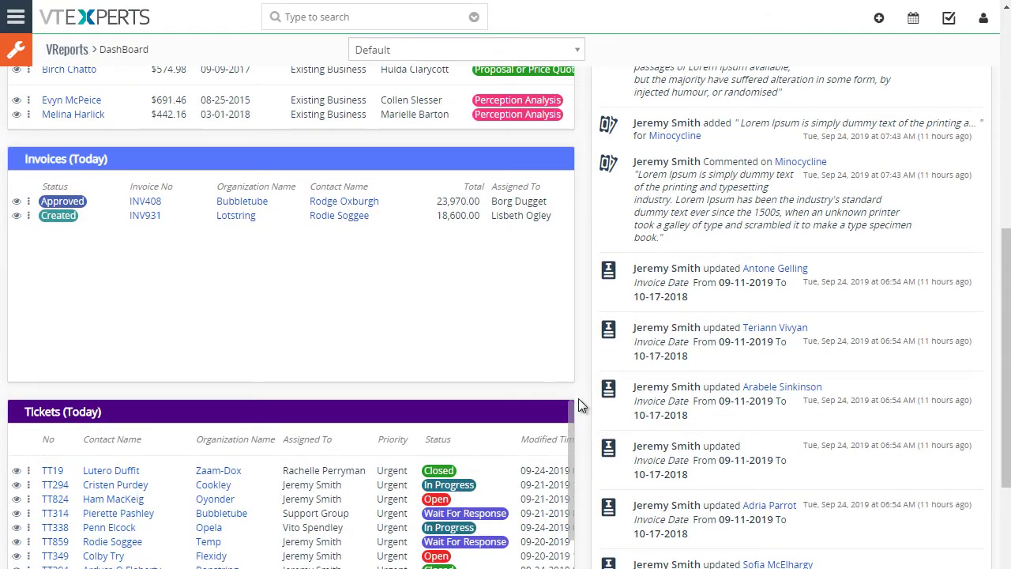
scroll(578, 398, up, 6)
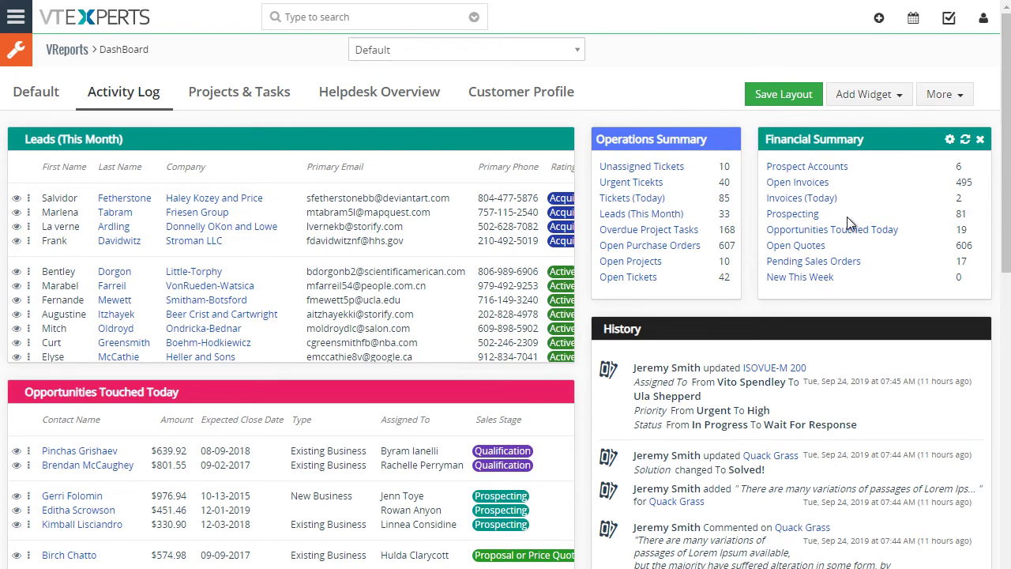
Step: View the options for adding a Key Metrics widget, including list, colour, zero-record display and refresh time, and cancel without adding it
click(867, 94)
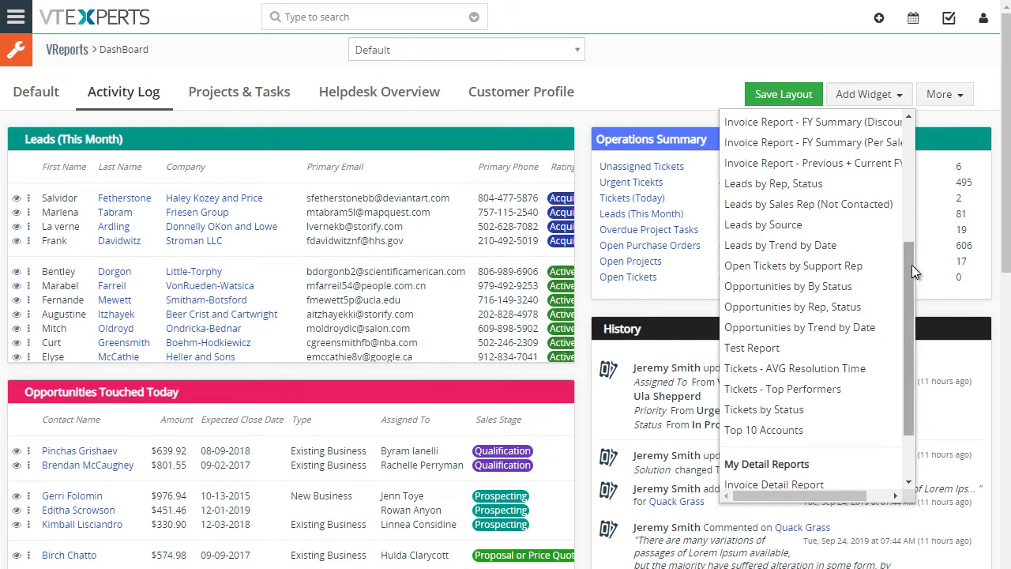
drag(911, 265, 900, 139)
click(809, 186)
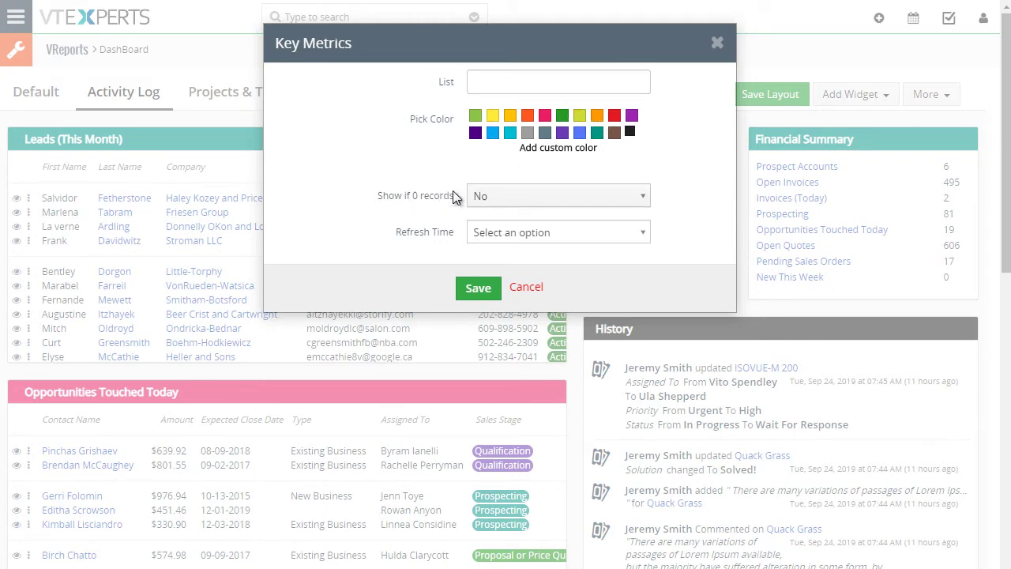
click(538, 288)
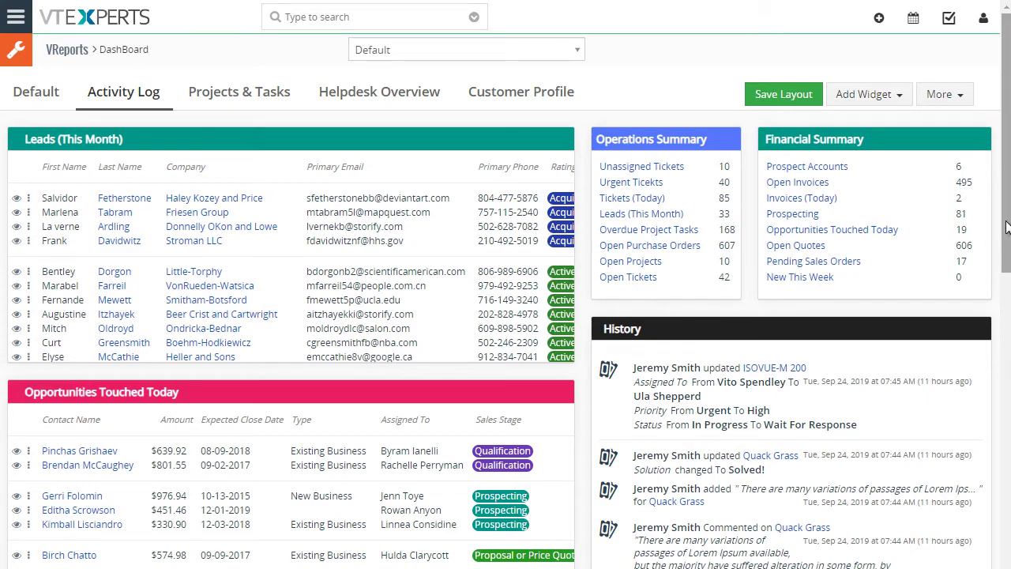
Step: Examine the record updates and comments listed in the History widget on the Activity Log dashboard
drag(1007, 227, 1007, 287)
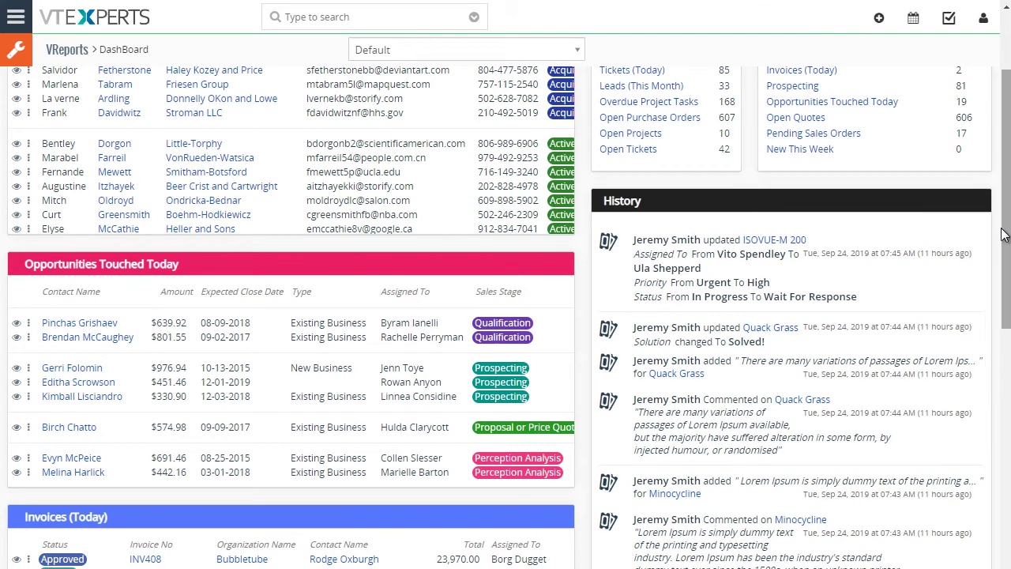
scroll(984, 229, down, 1)
drag(989, 218, 982, 296)
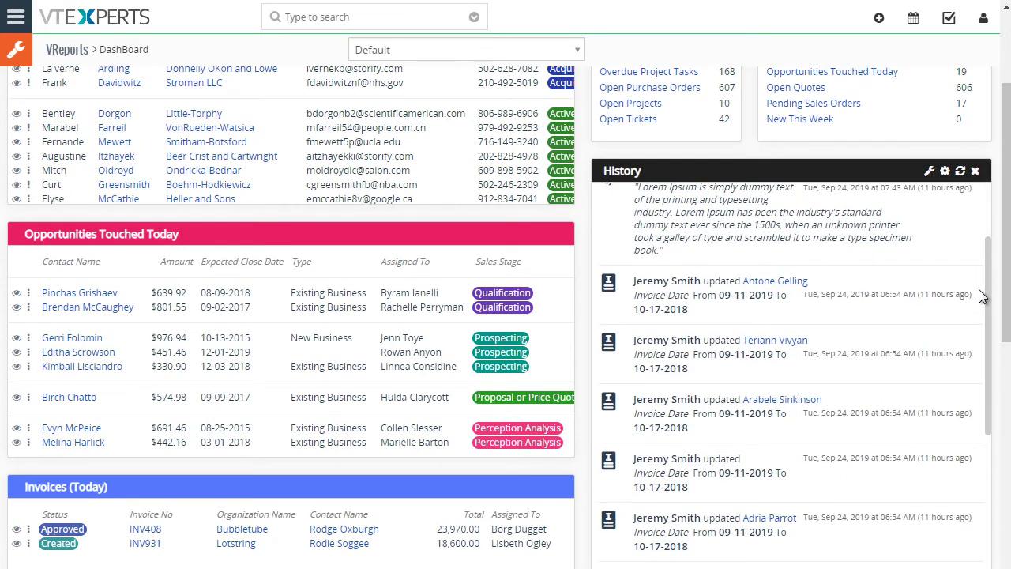
scroll(978, 290, up, 2)
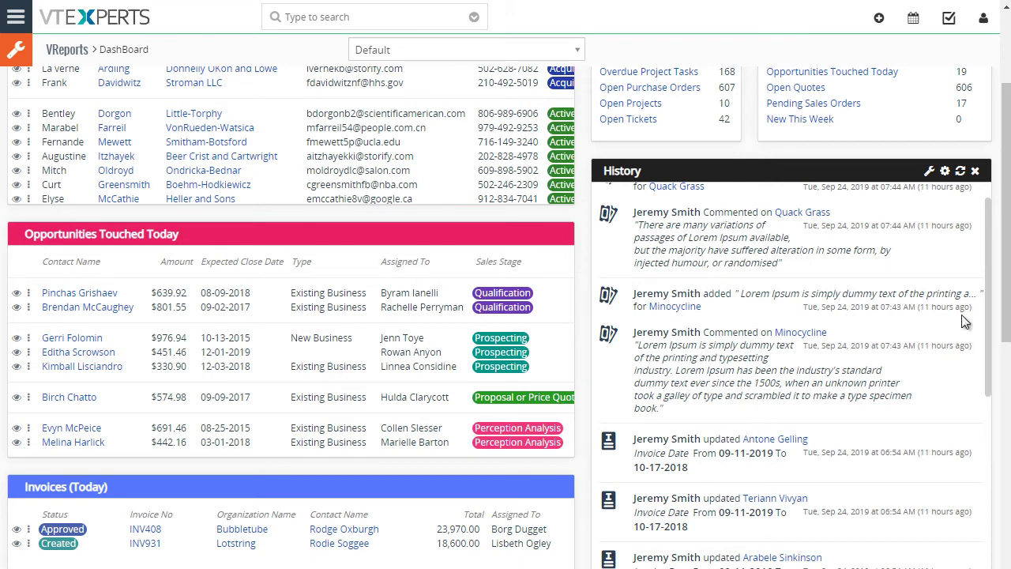
drag(993, 283, 995, 408)
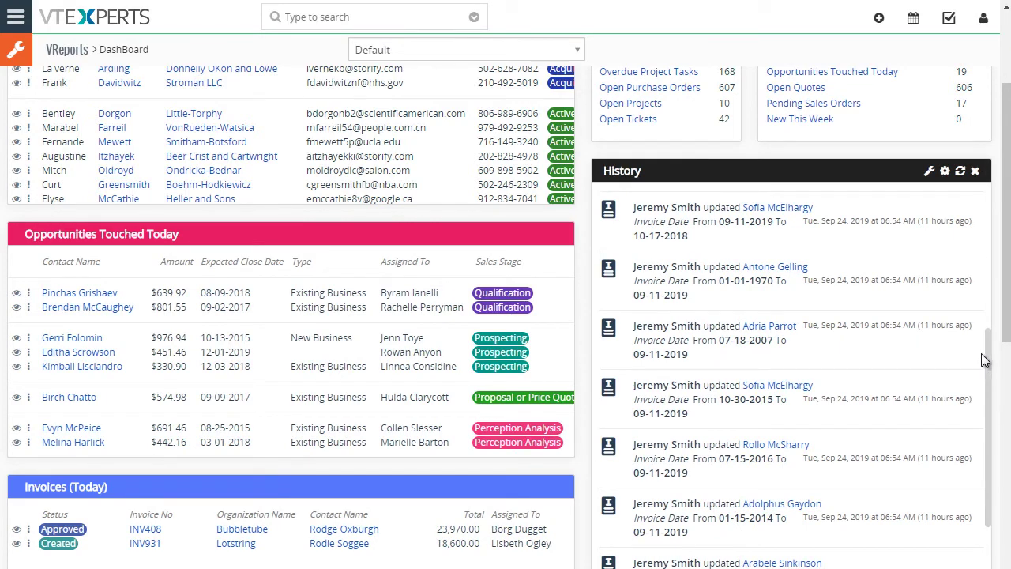
drag(993, 366, 990, 456)
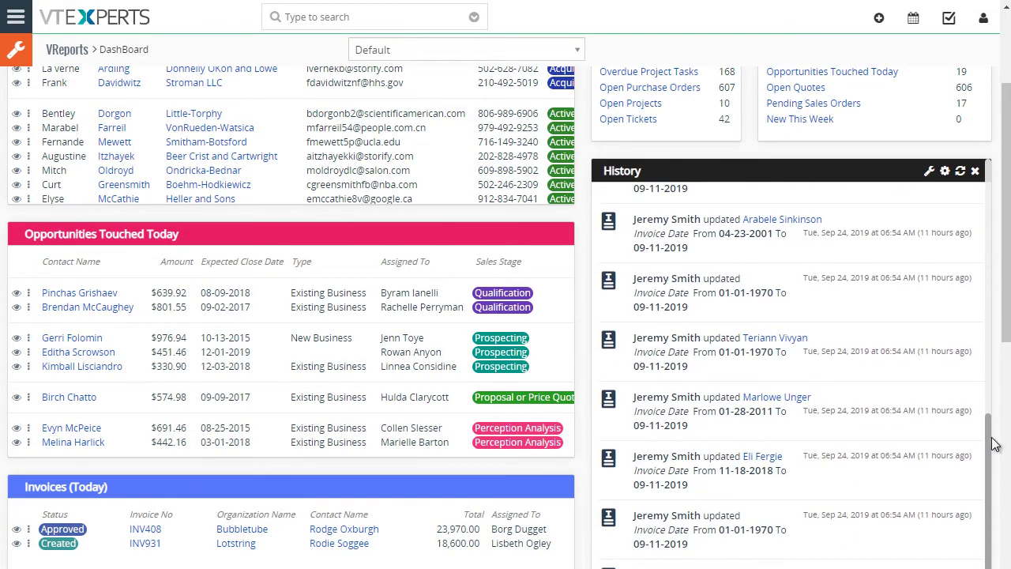
scroll(948, 413, down, 4)
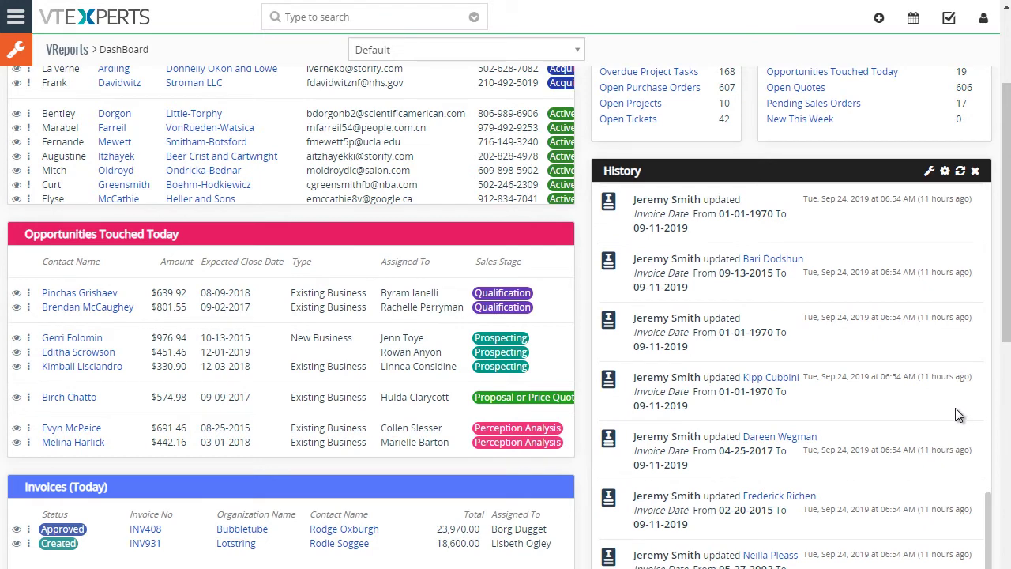
scroll(958, 415, down, 3)
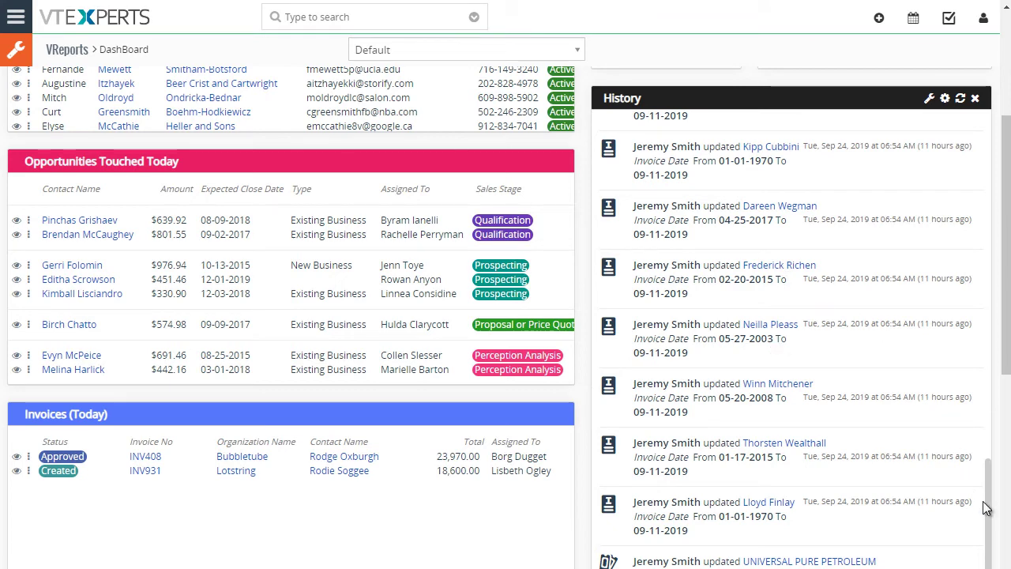
Step: View the History widget's title and refresh time settings, cancel them and check the available standard widgets
click(945, 99)
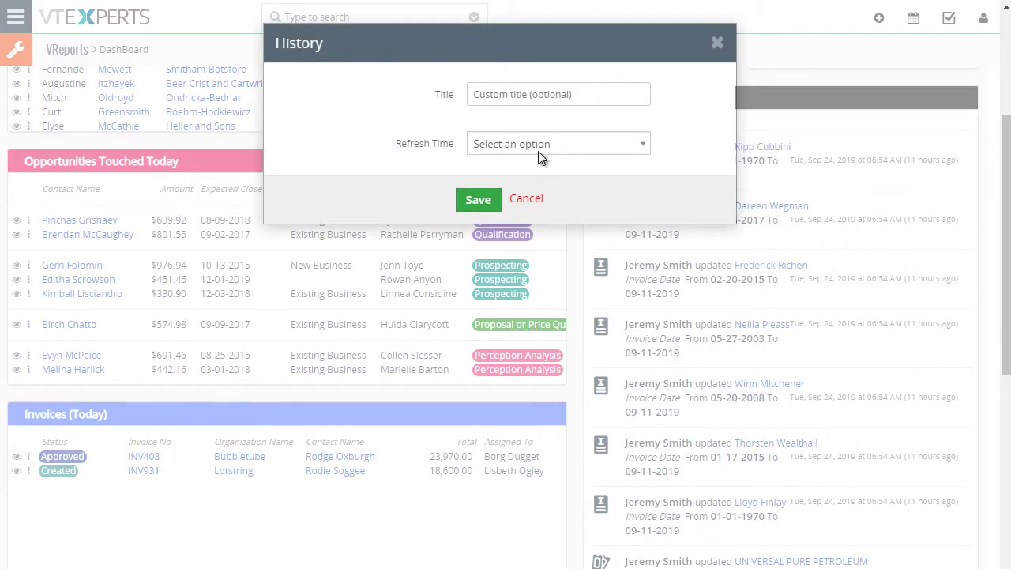
click(544, 198)
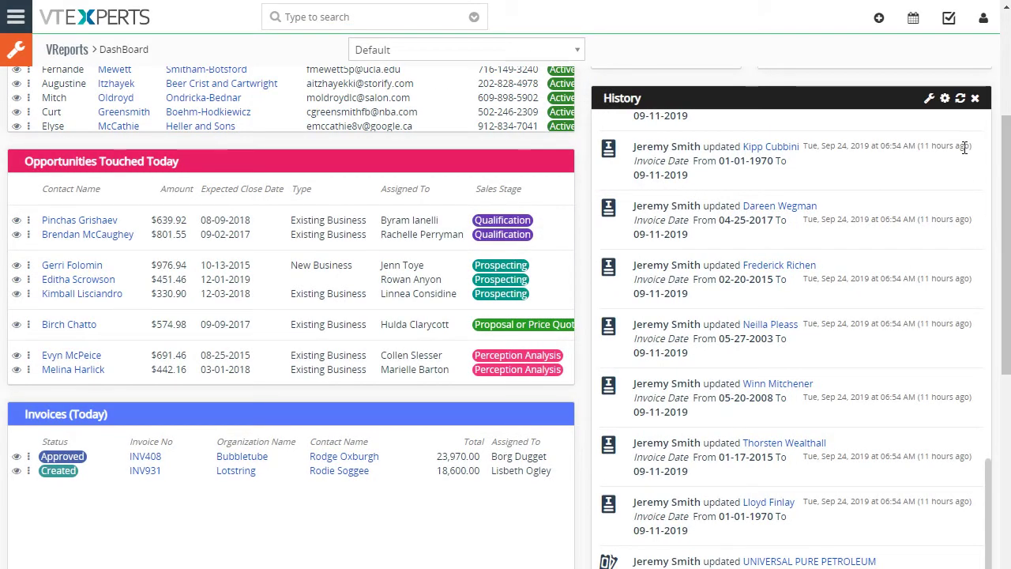
drag(987, 474, 1003, 53)
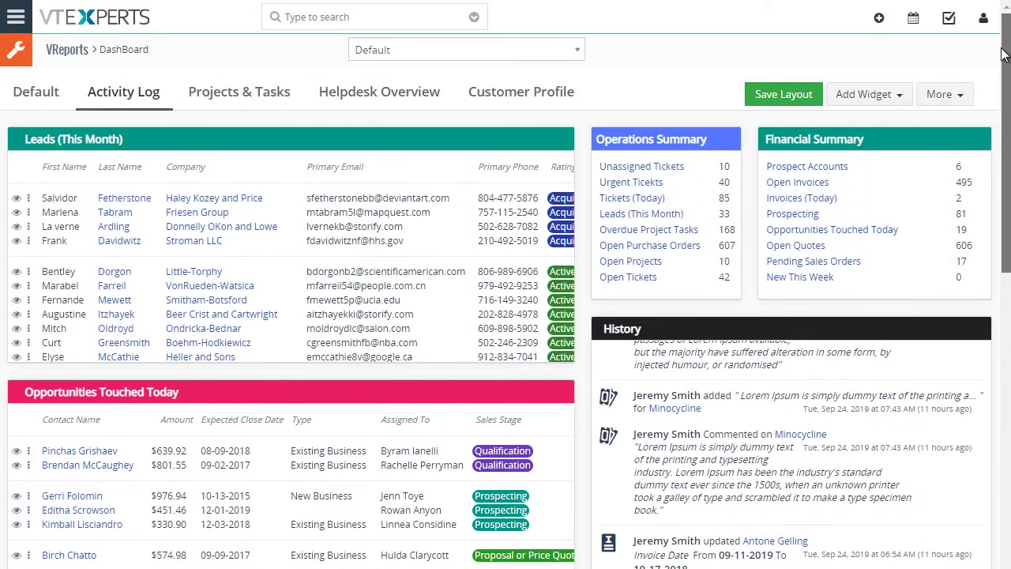
click(866, 94)
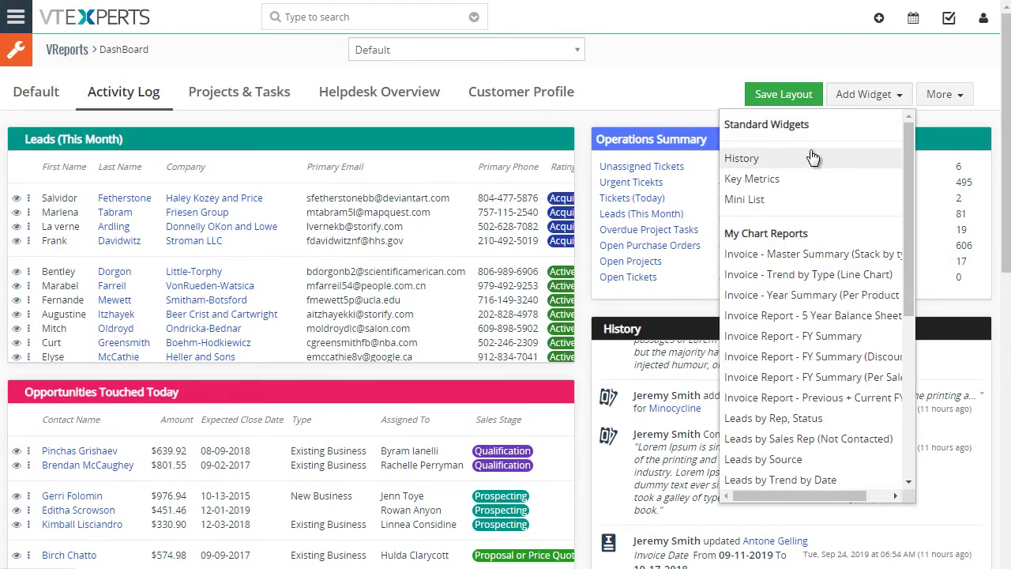
click(932, 338)
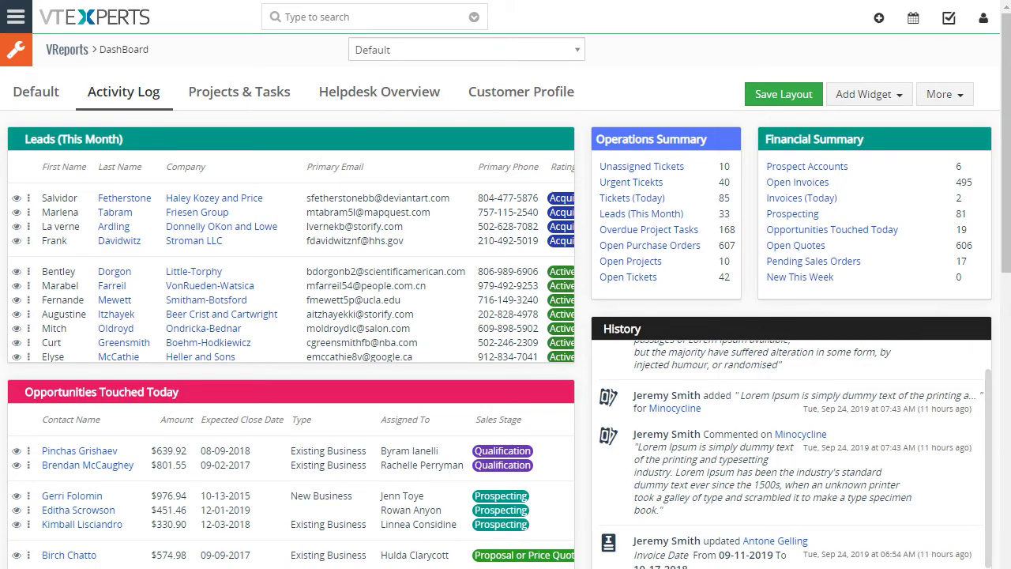
Step: Review the History widget's filter options for comments or updates, parent grouping, date range and user, and close them
scroll(972, 474, down, 8)
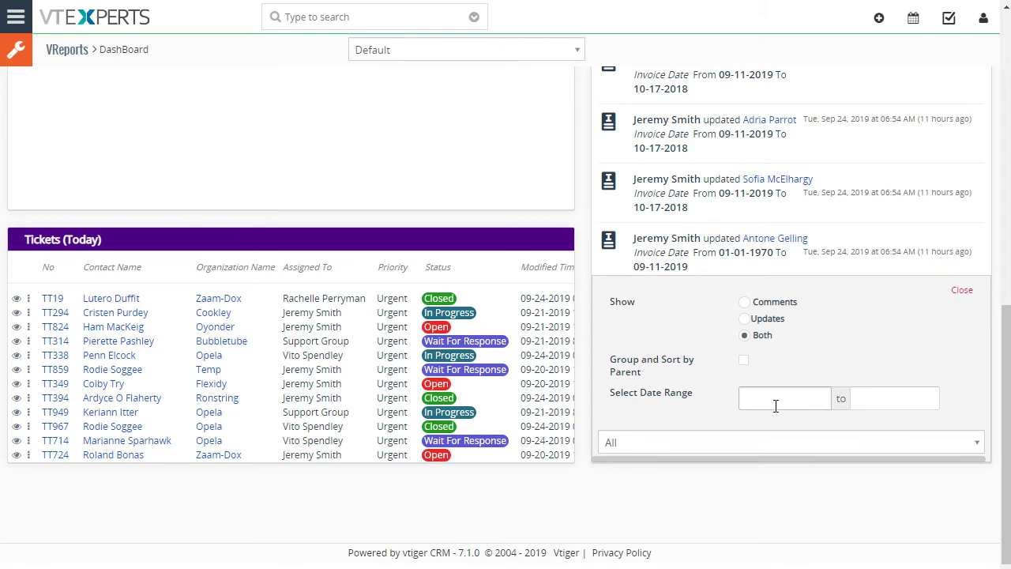
click(812, 439)
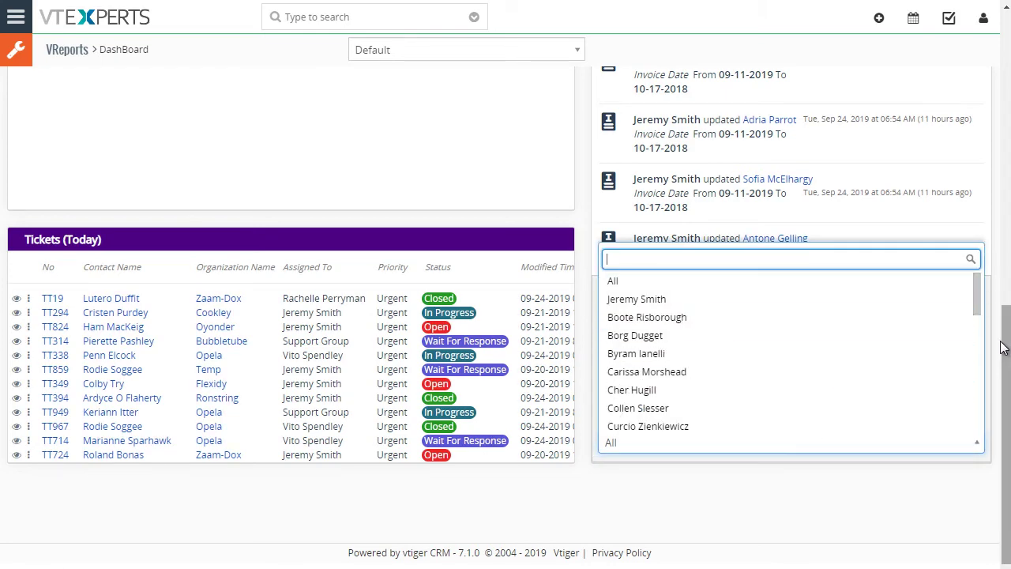
click(993, 232)
click(961, 291)
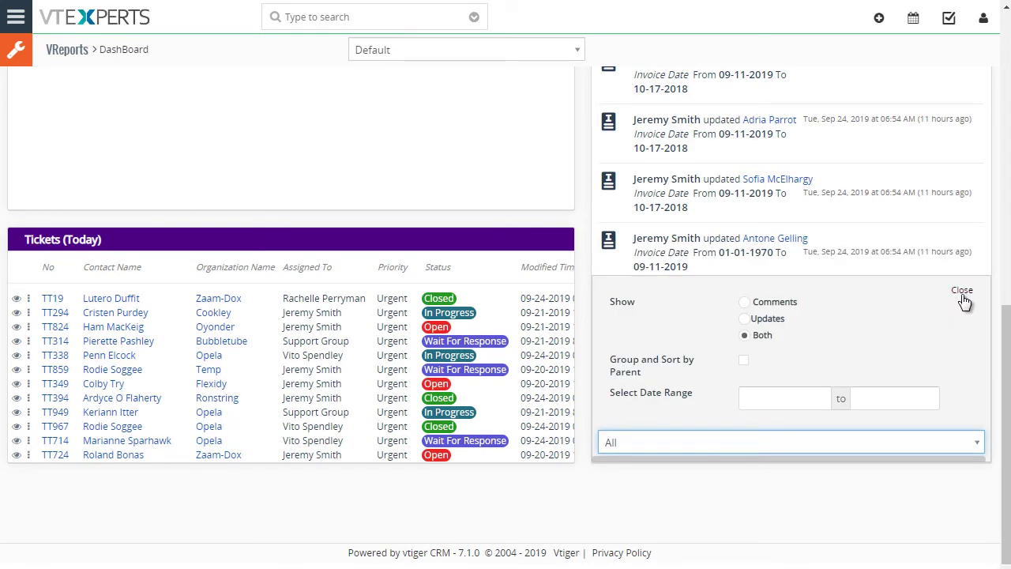
drag(1001, 418, 995, 113)
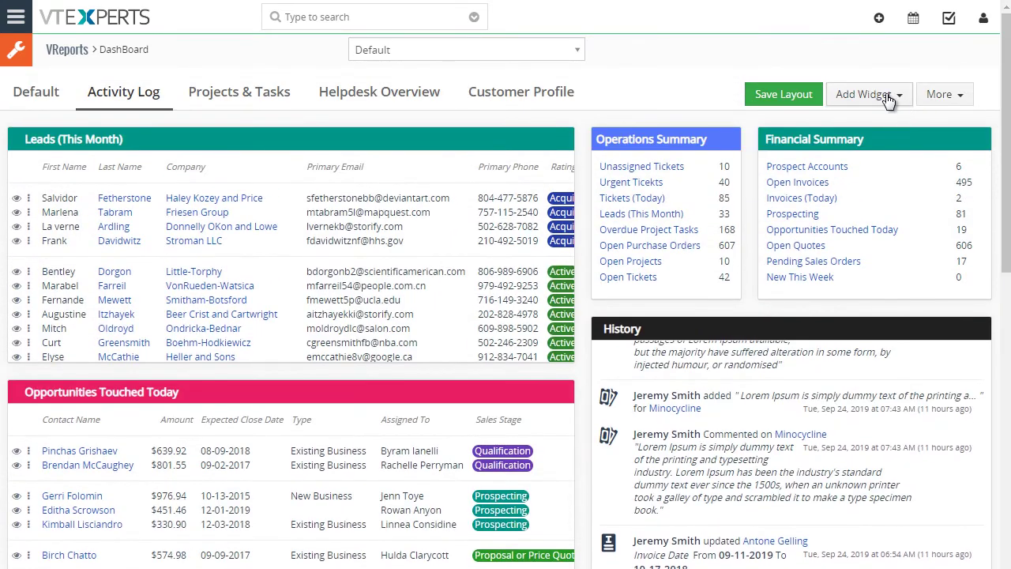
Step: Check the History, Key Metrics and Mini List entries among the addable widgets against the Activity Log dashboard
click(830, 98)
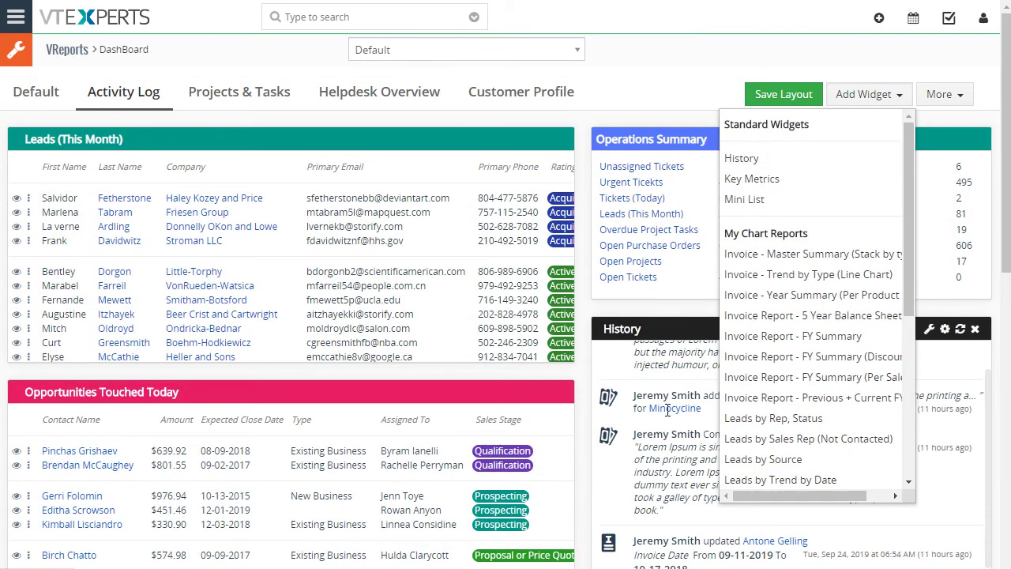
click(675, 317)
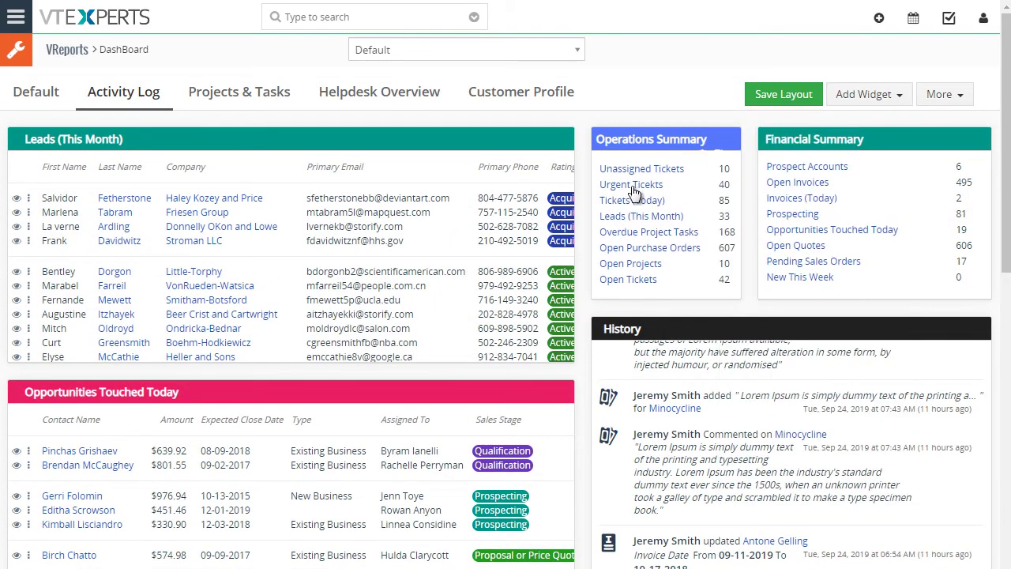
click(842, 95)
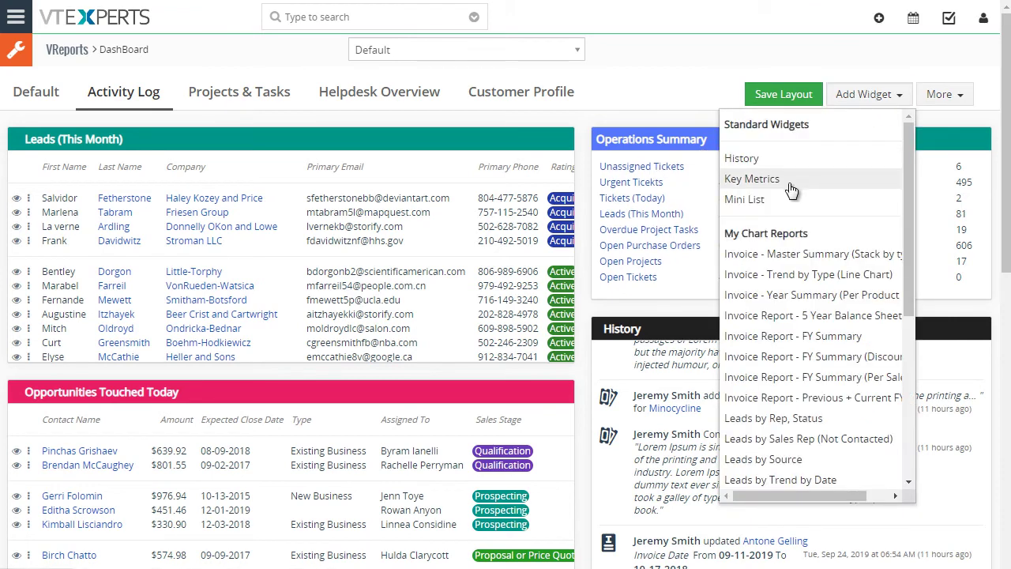
click(640, 314)
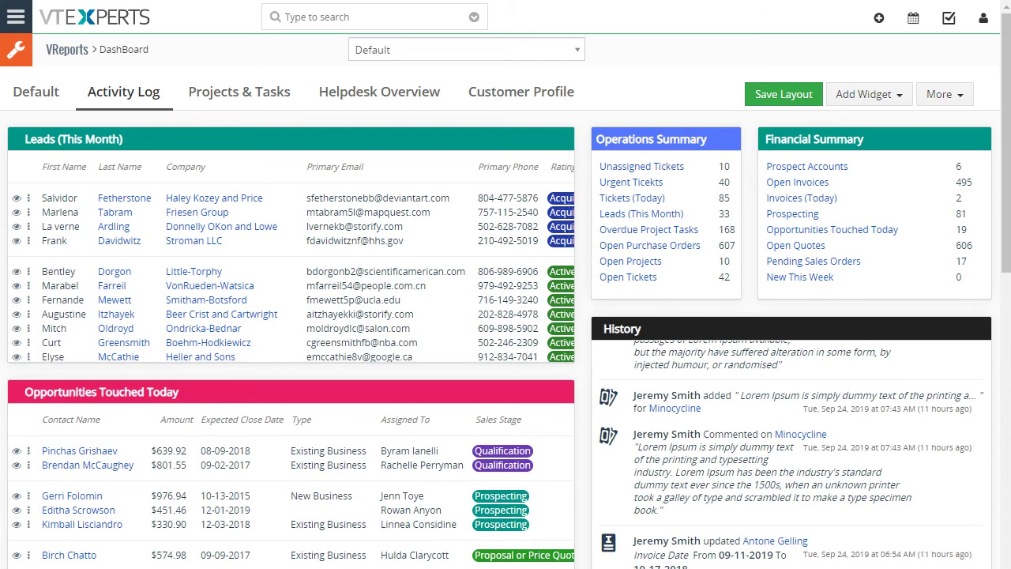
Step: Open the Projects & Tasks dashboard and look over its project, milestone and project task widgets
click(254, 108)
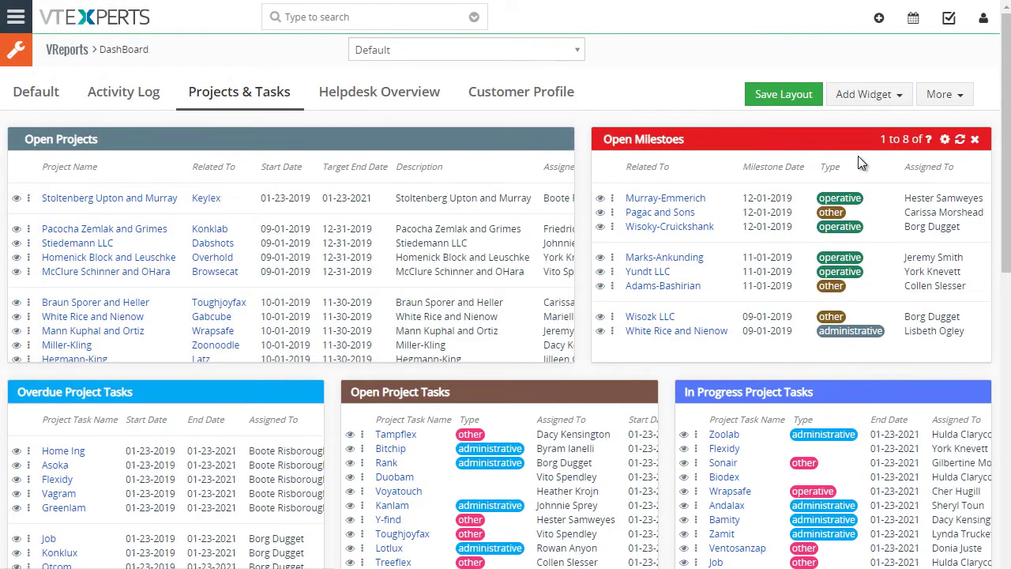
scroll(1007, 102, down, 1)
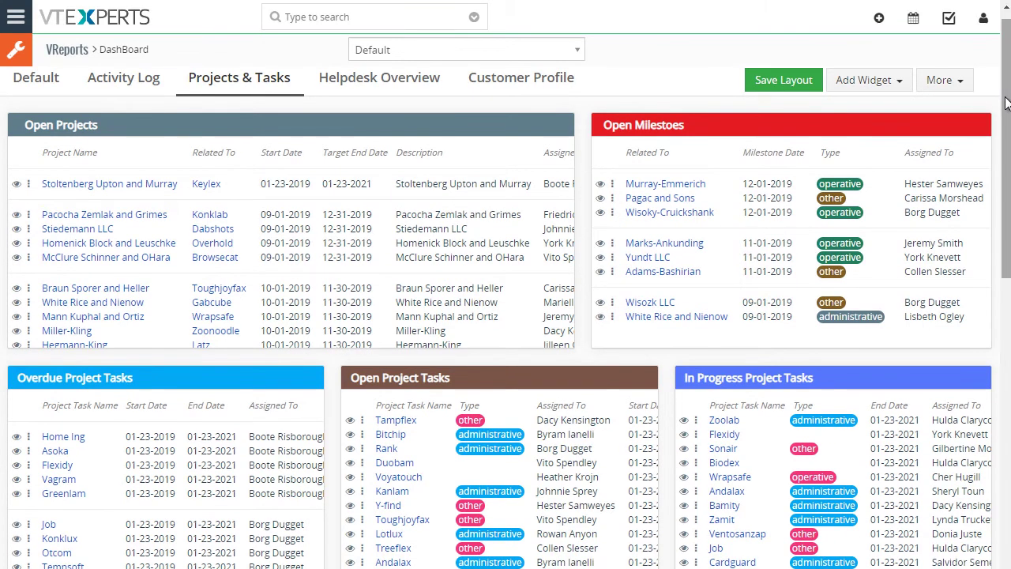
drag(1007, 103, 1009, 227)
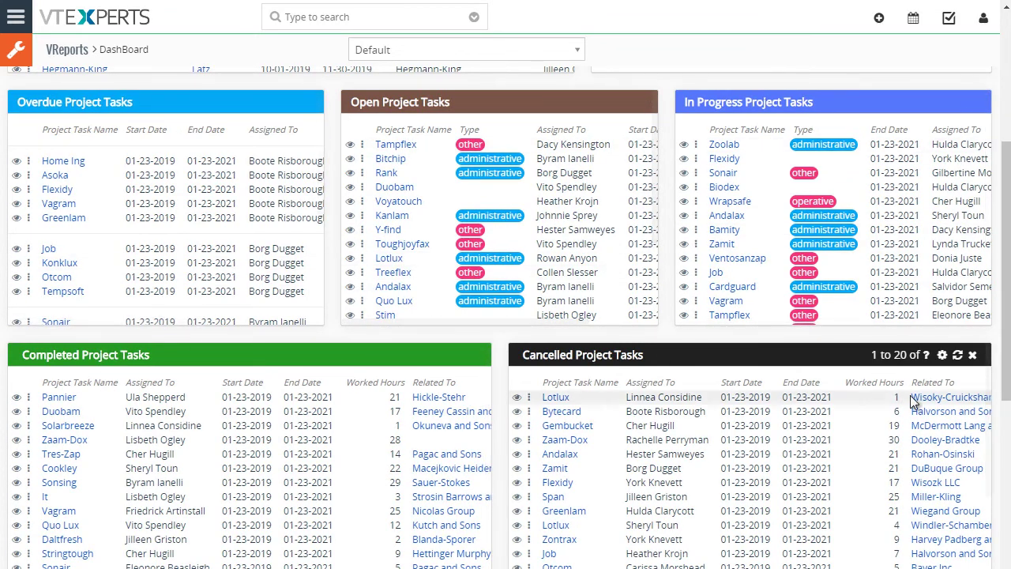
drag(1003, 358, 1003, 226)
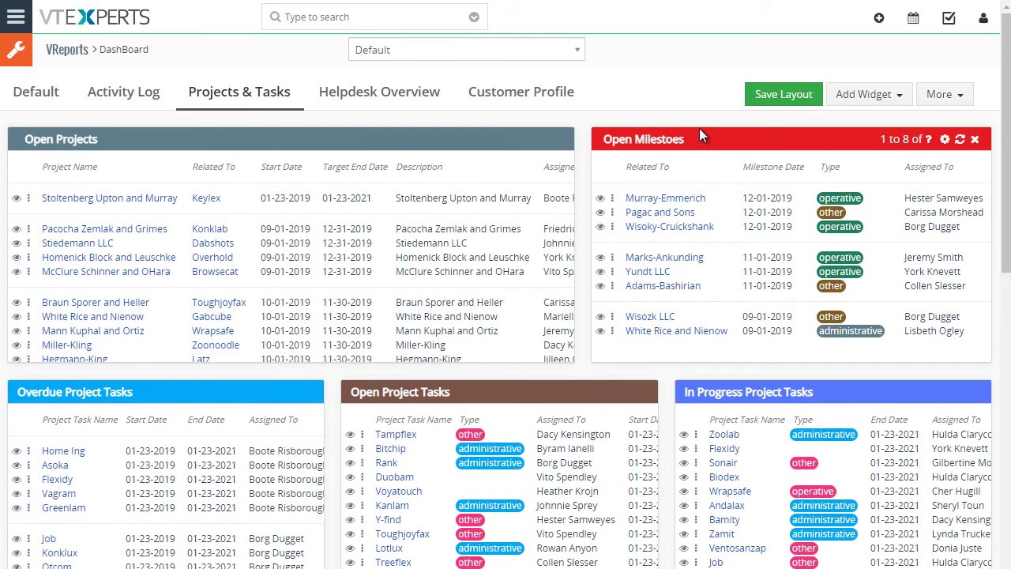
Step: Open the Helpdesk Overview dashboard and look over its ticket lists and its status, resolution time and top performer charts
click(386, 92)
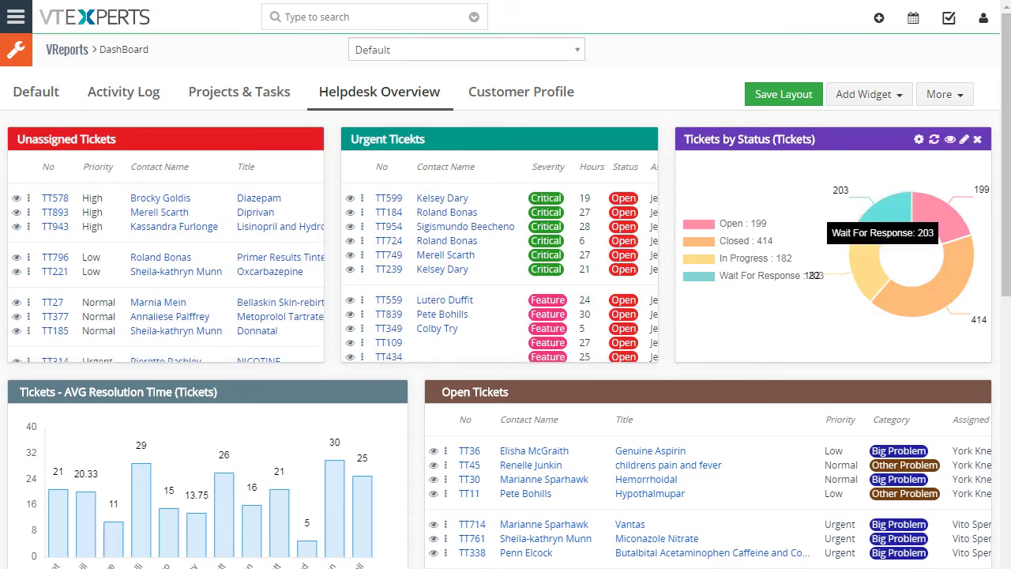
scroll(600, 237, down, 3)
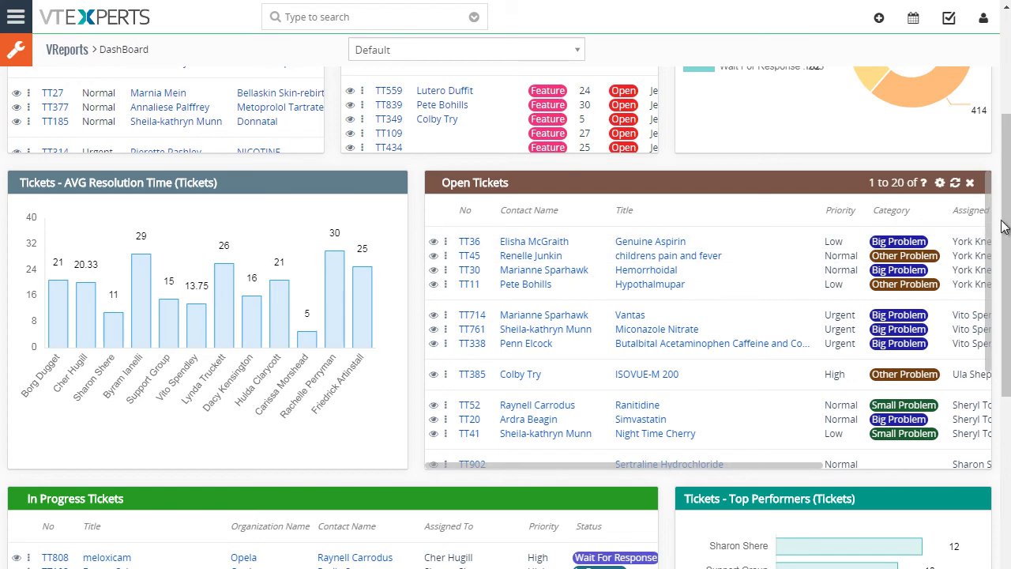
scroll(1005, 227, down, 2)
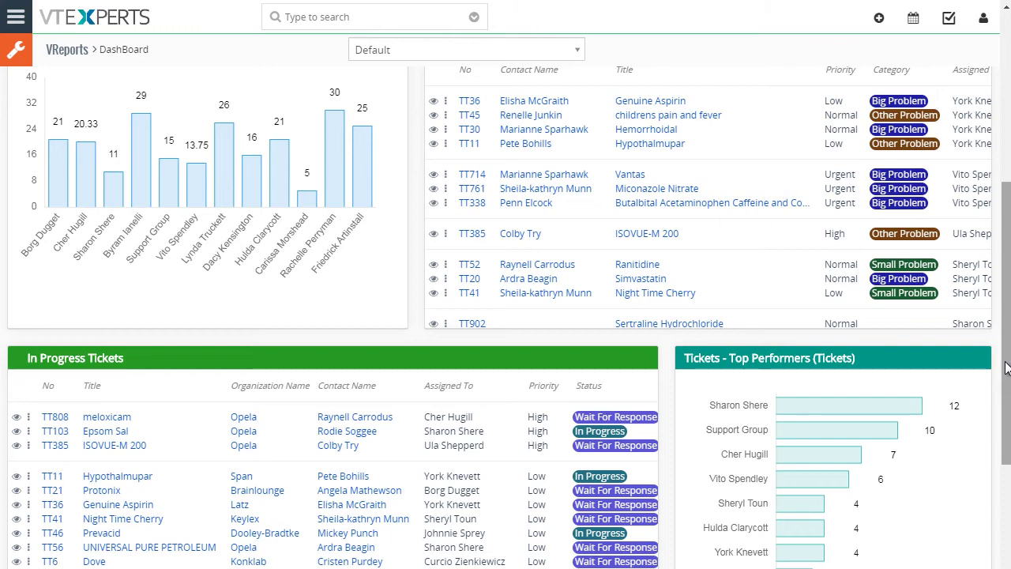
scroll(1006, 367, up, 5)
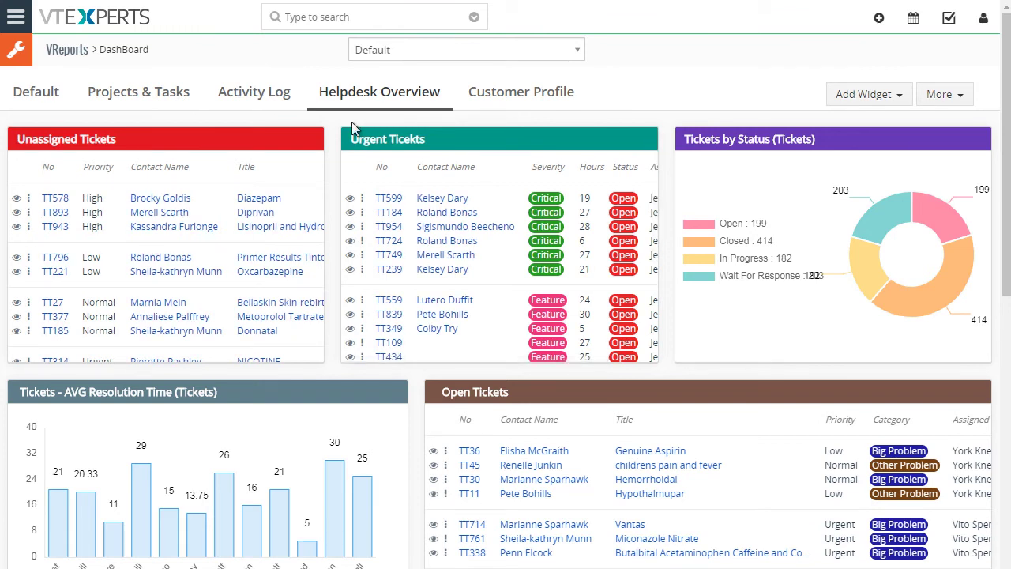
Step: Preview the first ticket in the Unassigned Tickets list, look through its details and updates, and close the preview
click(16, 198)
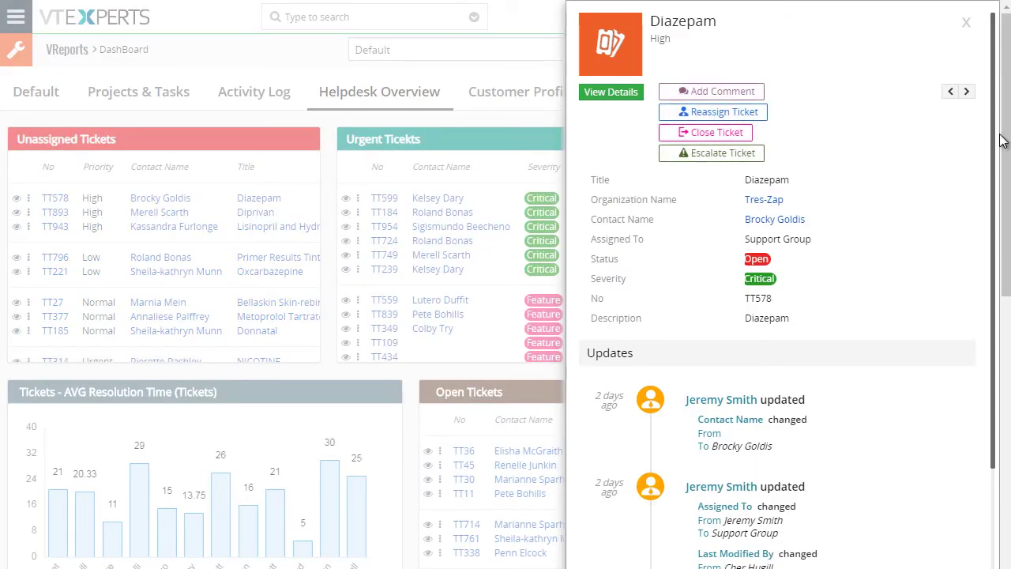
drag(996, 144, 995, 119)
click(360, 128)
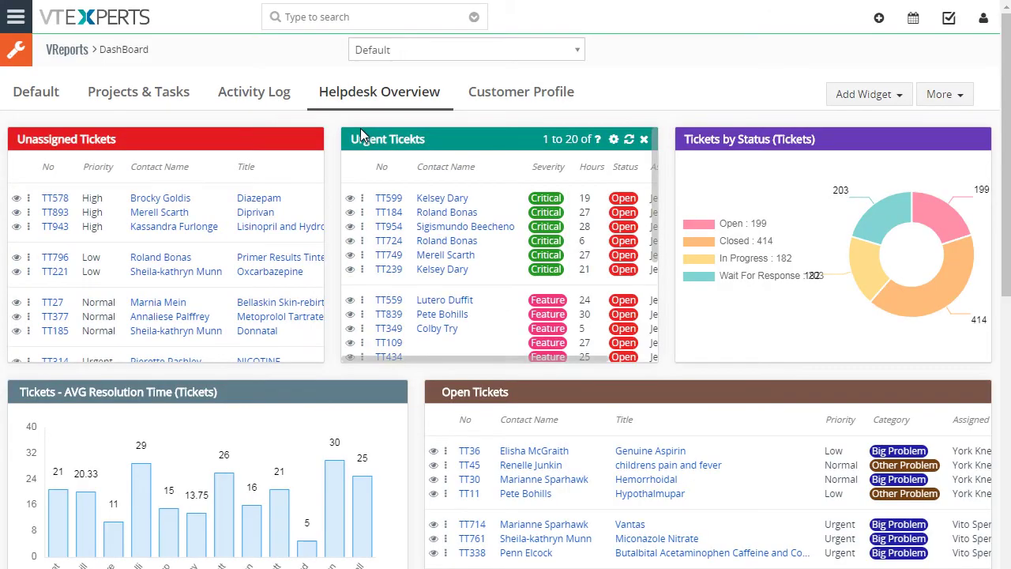
Step: Review the comment, reassign, close and escalate actions offered for individual tickets in the unassigned and urgent ticket lists
click(28, 199)
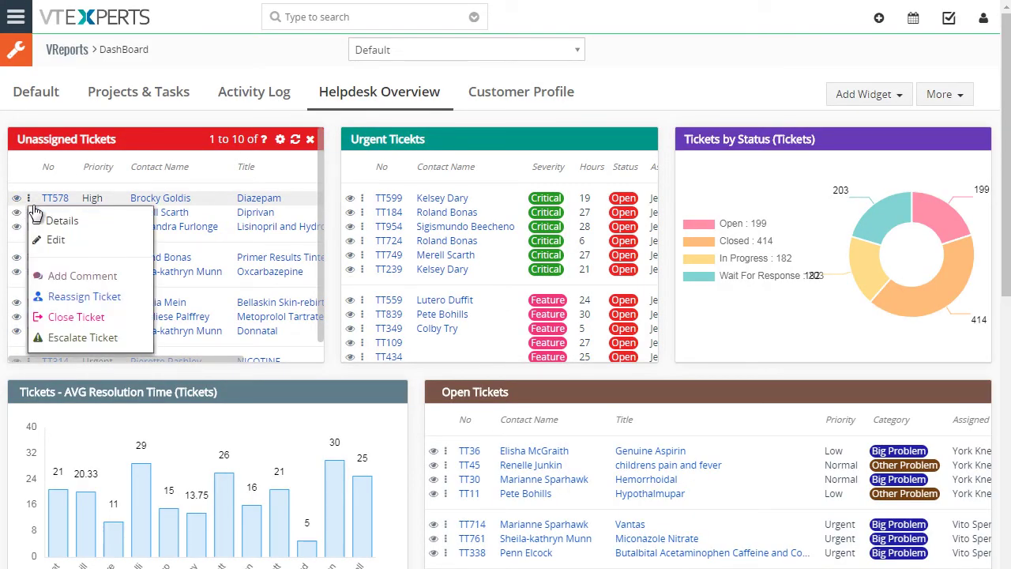
click(108, 285)
click(368, 240)
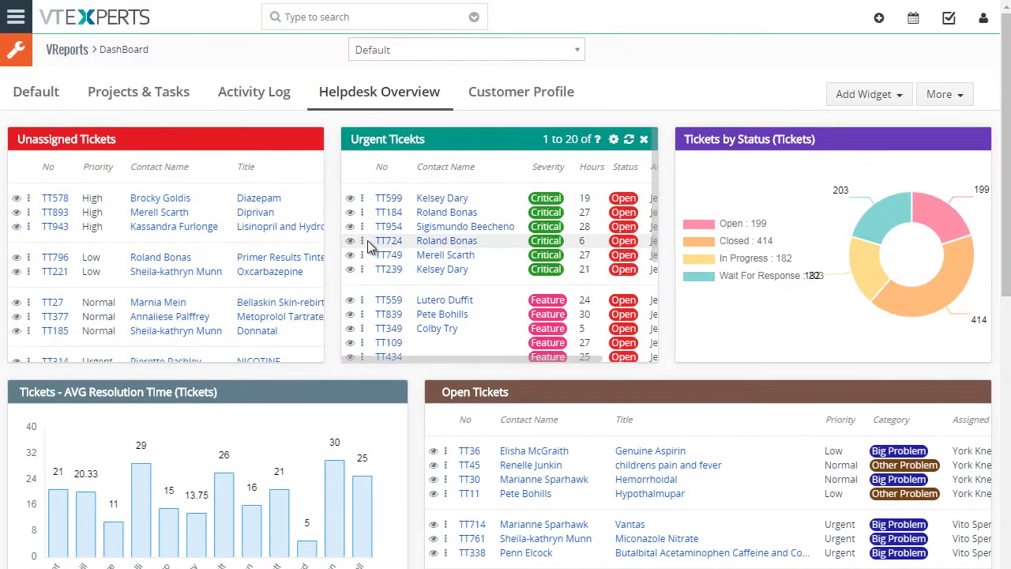
click(362, 239)
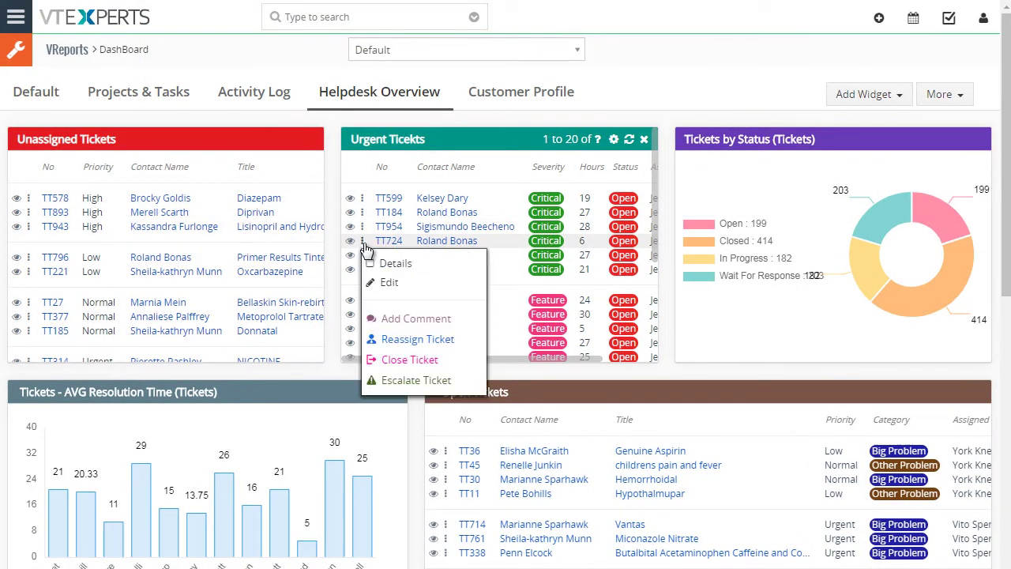
click(429, 387)
click(409, 179)
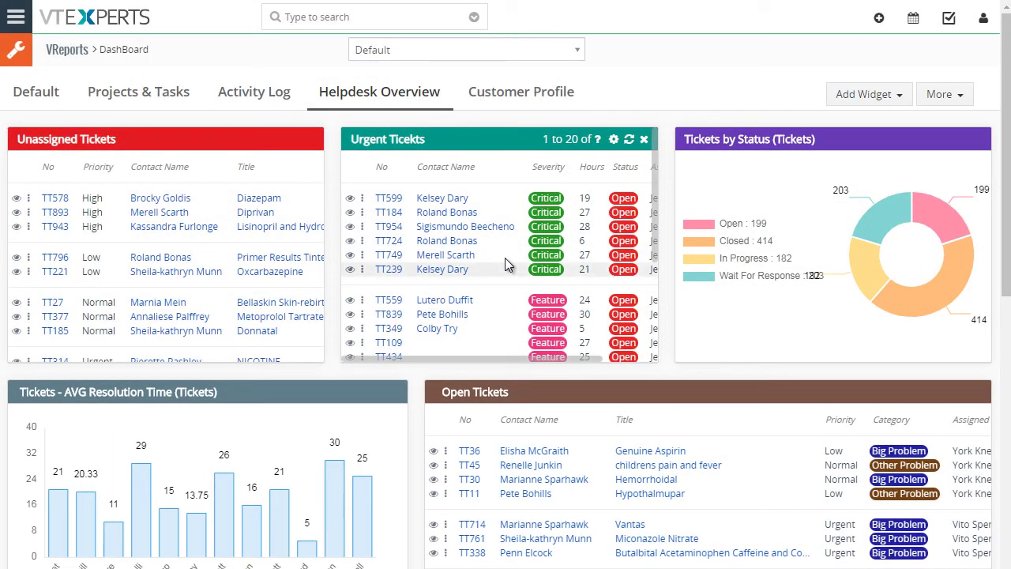
Step: Open the Close Ticket form for the first urgent ticket, review its Status and Solution fields, and cancel it
click(362, 198)
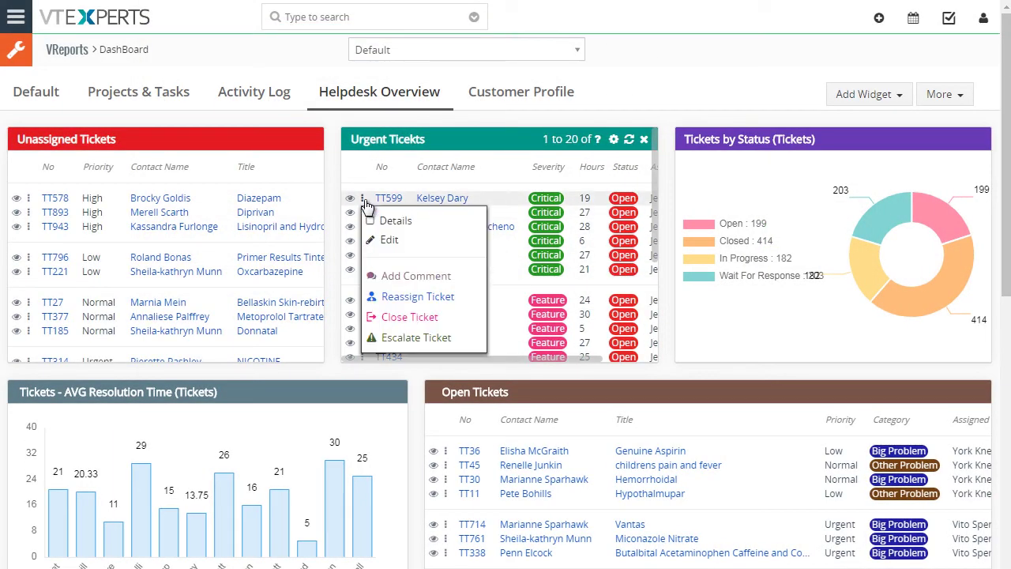
click(425, 318)
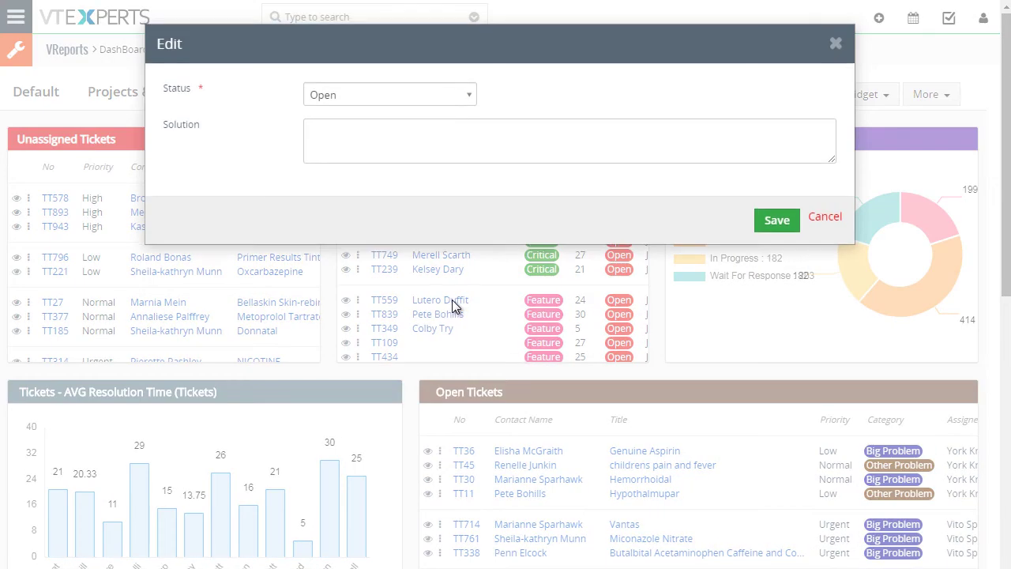
click(826, 218)
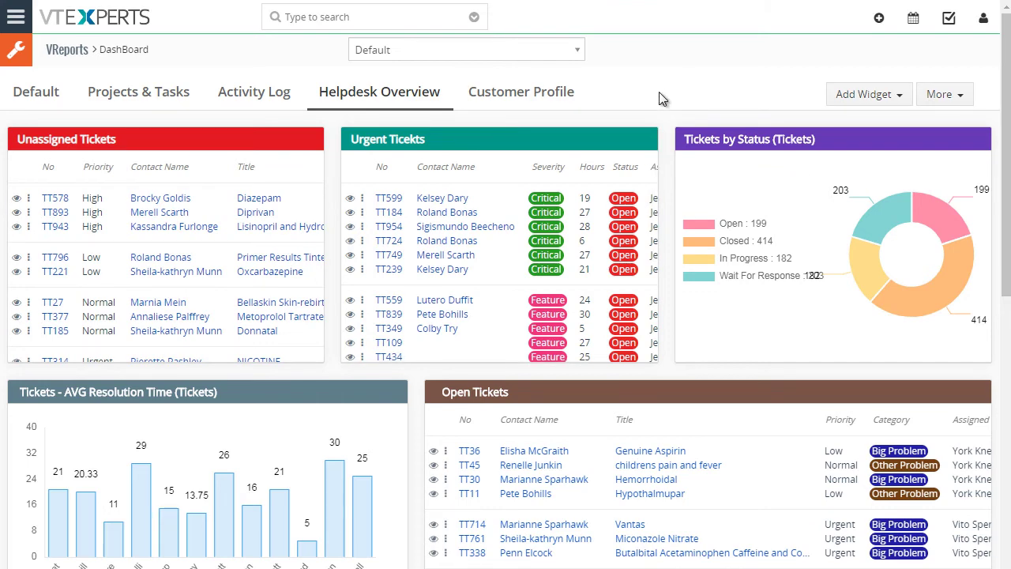
Step: Open the Customer Profile dashboard and look over its quote, invoice, ticket and project widgets and its invoice charts
click(509, 80)
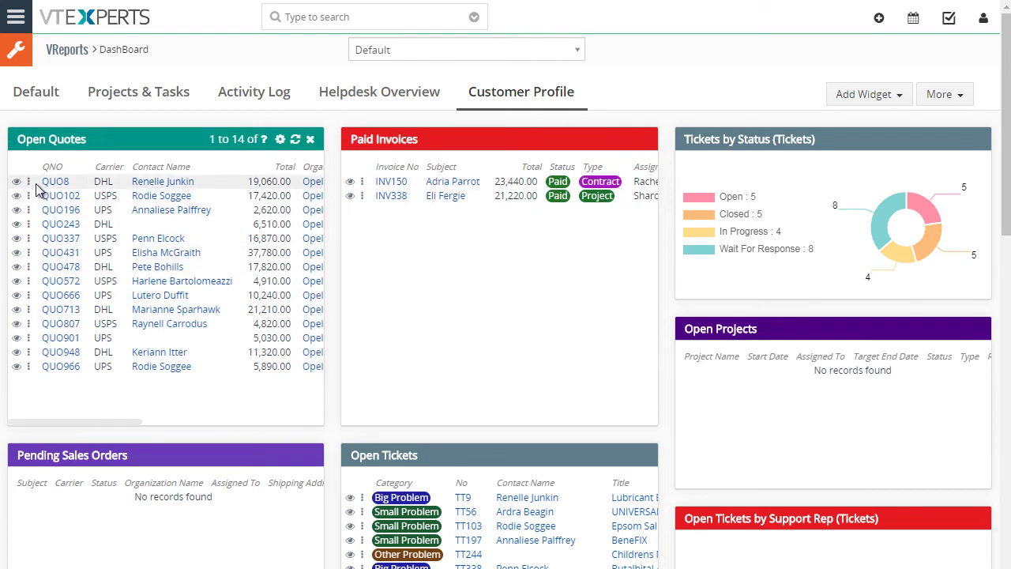
scroll(661, 94, down, 1)
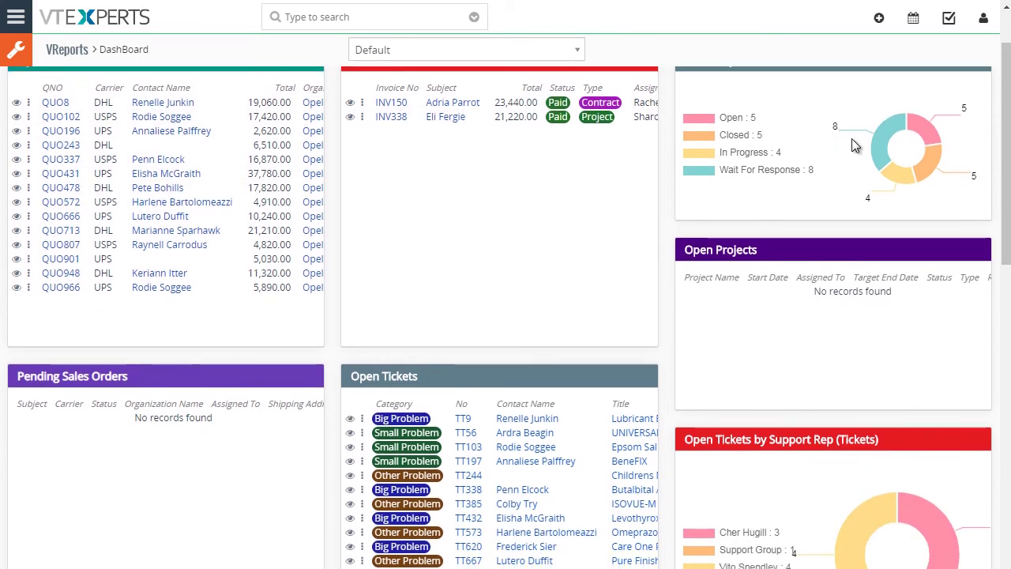
scroll(587, 254, down, 10)
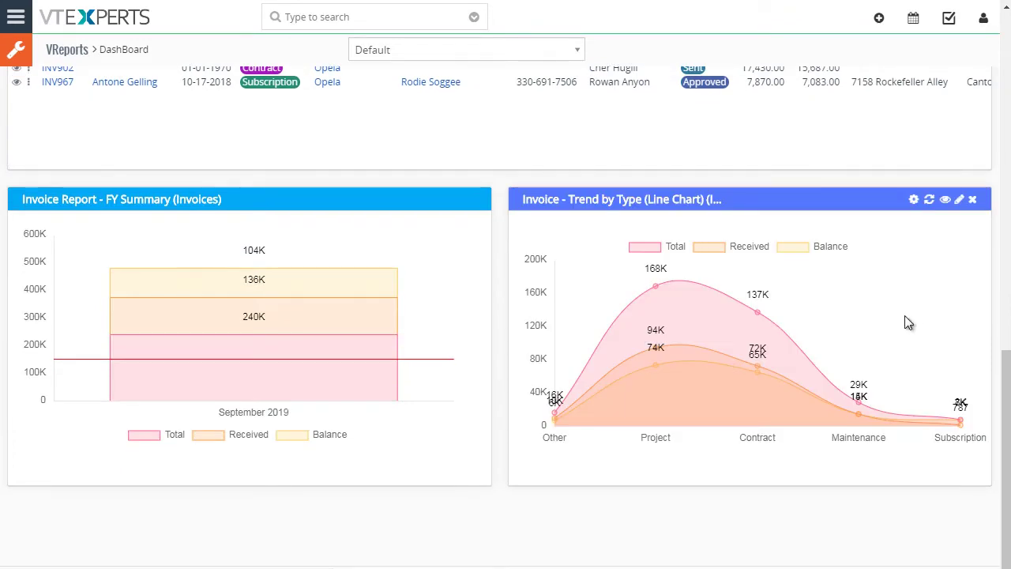
scroll(605, 189, up, 10)
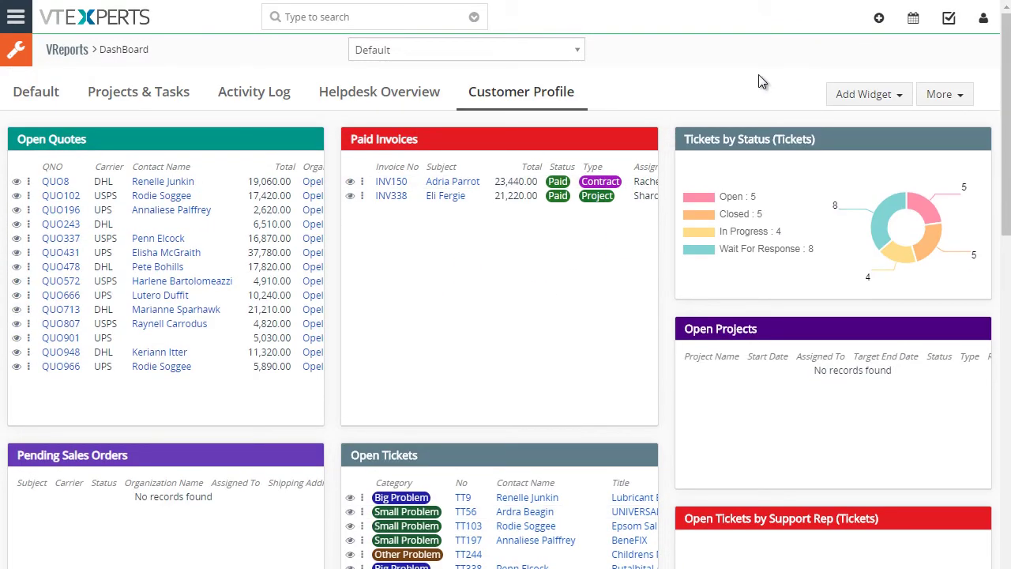
Step: Review the Dynamic Filter's organization, assignee and date options, and save it with the organization Opela
click(956, 96)
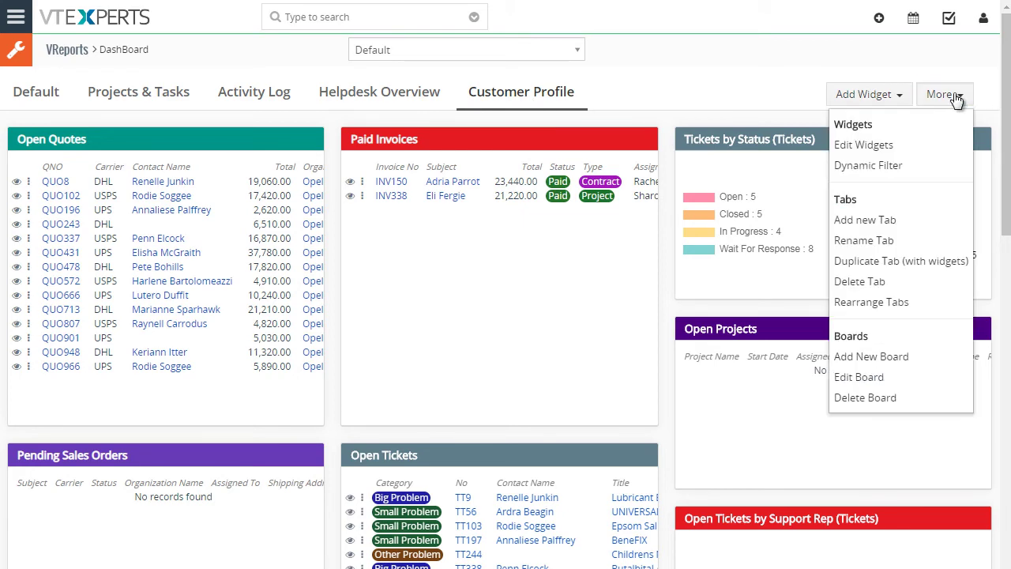
click(874, 170)
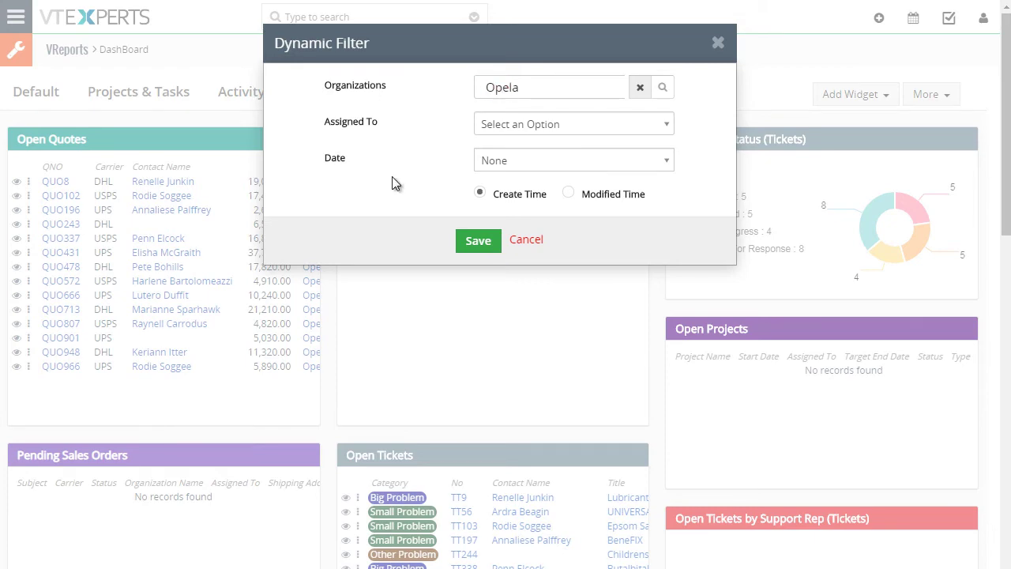
click(478, 240)
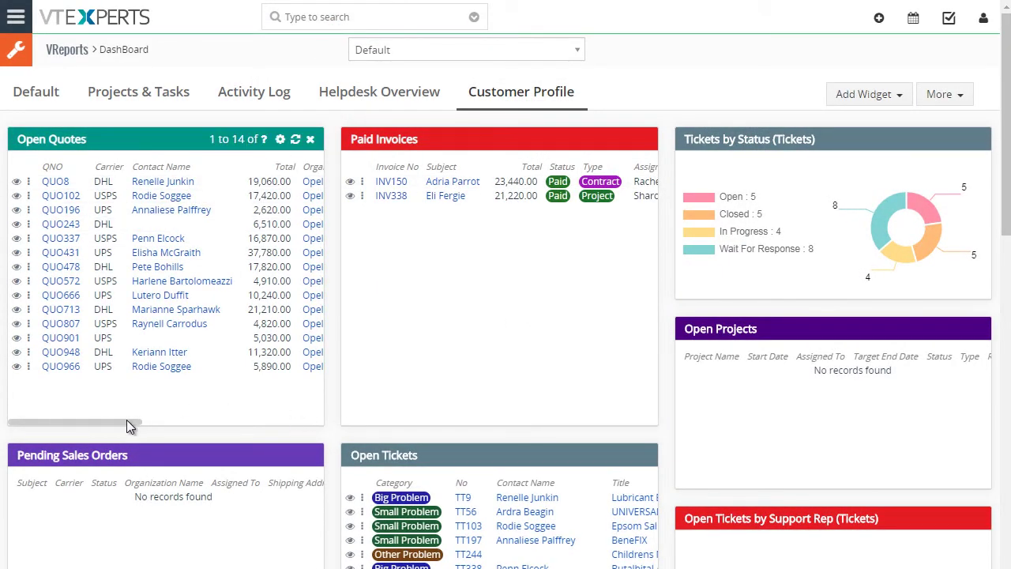
Step: Check the Organization Name column in Open Quotes and look over the filtered ticket, project and invoice widgets
drag(126, 424, 160, 424)
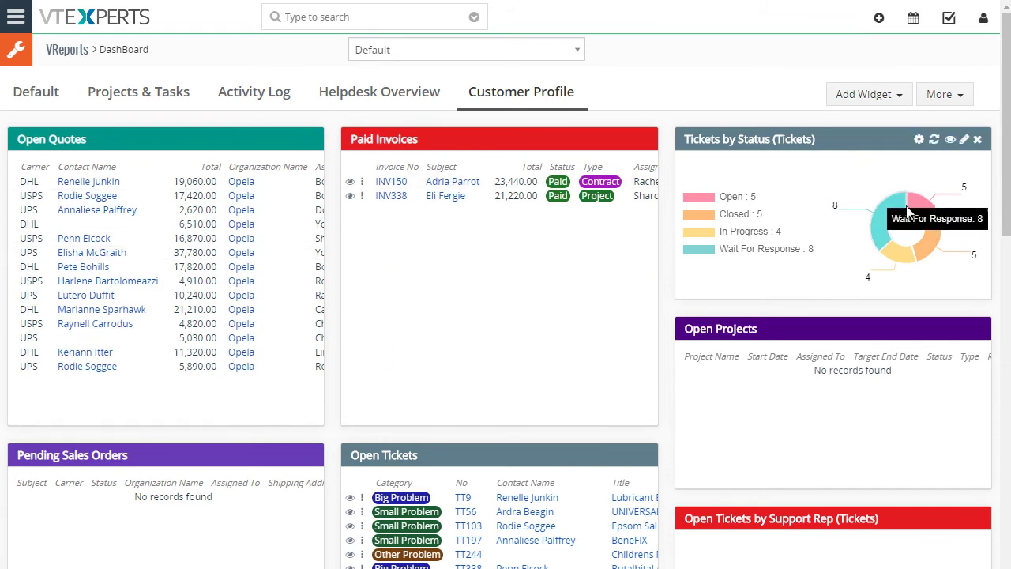
scroll(695, 239, down, 1)
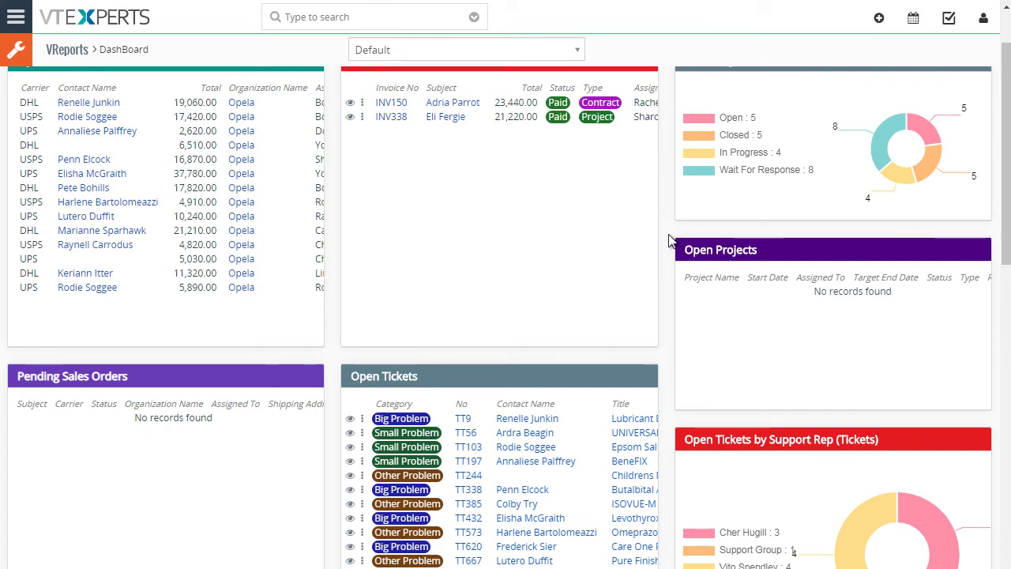
scroll(670, 241, down, 4)
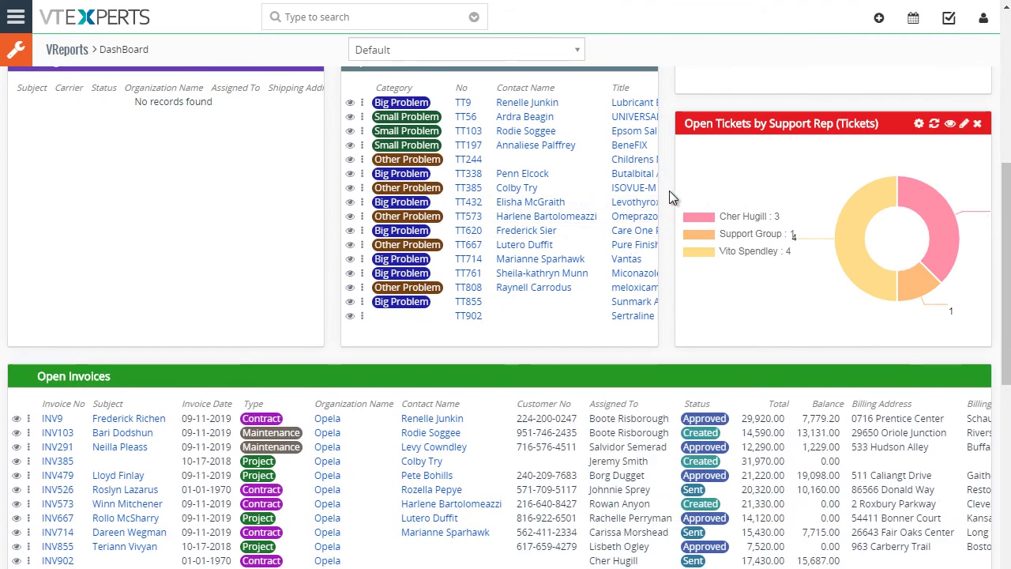
scroll(670, 190, up, 5)
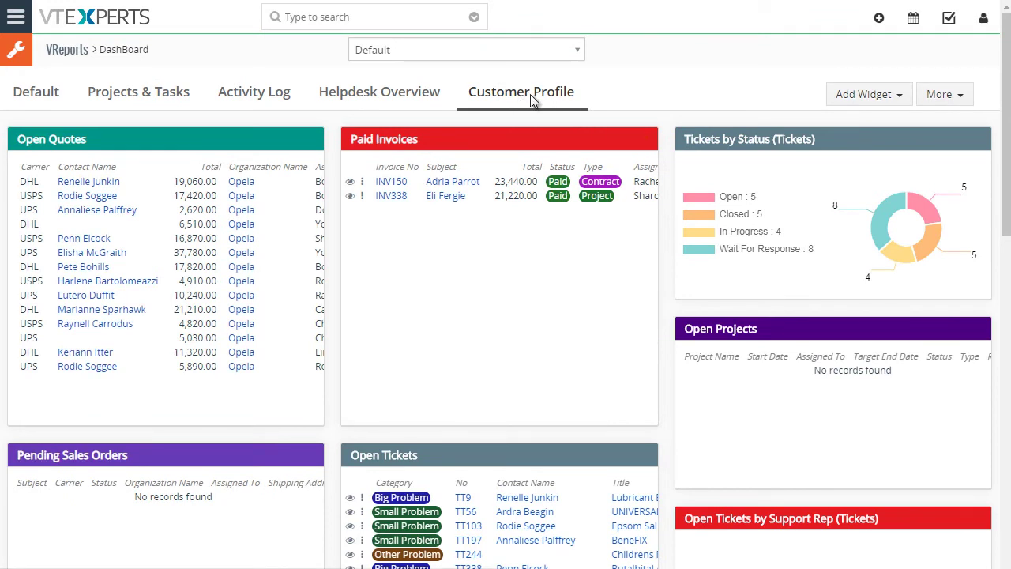
Step: Look at the Dynamic Filter's Assigned To and Date choices, clear its organization, and save the filter
click(954, 102)
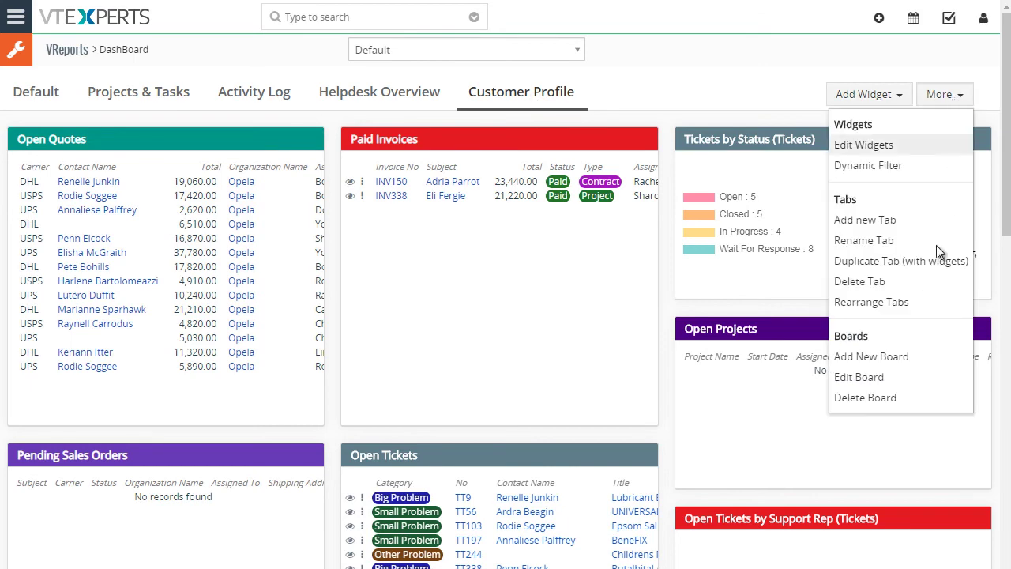
click(884, 164)
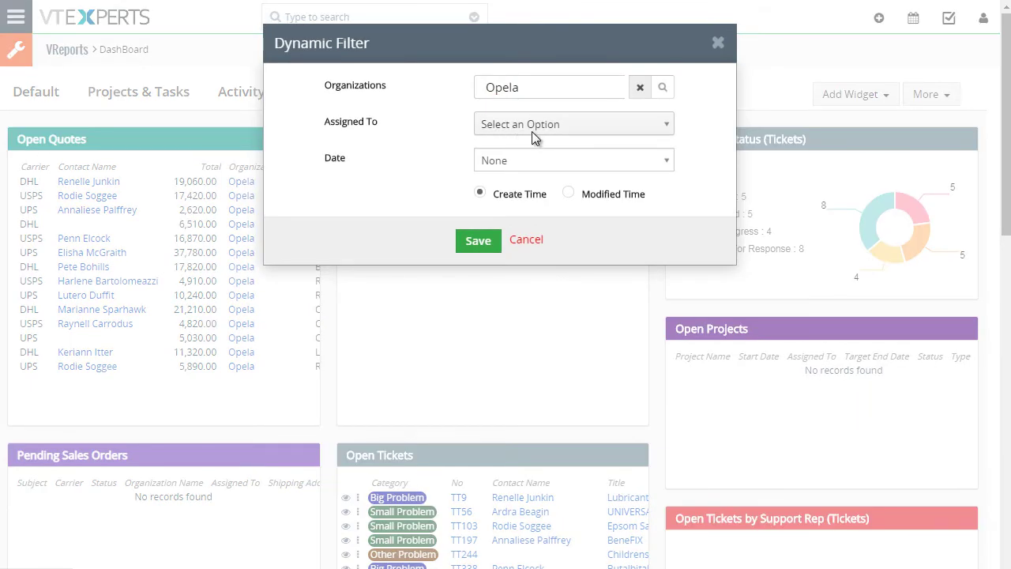
click(532, 132)
click(438, 142)
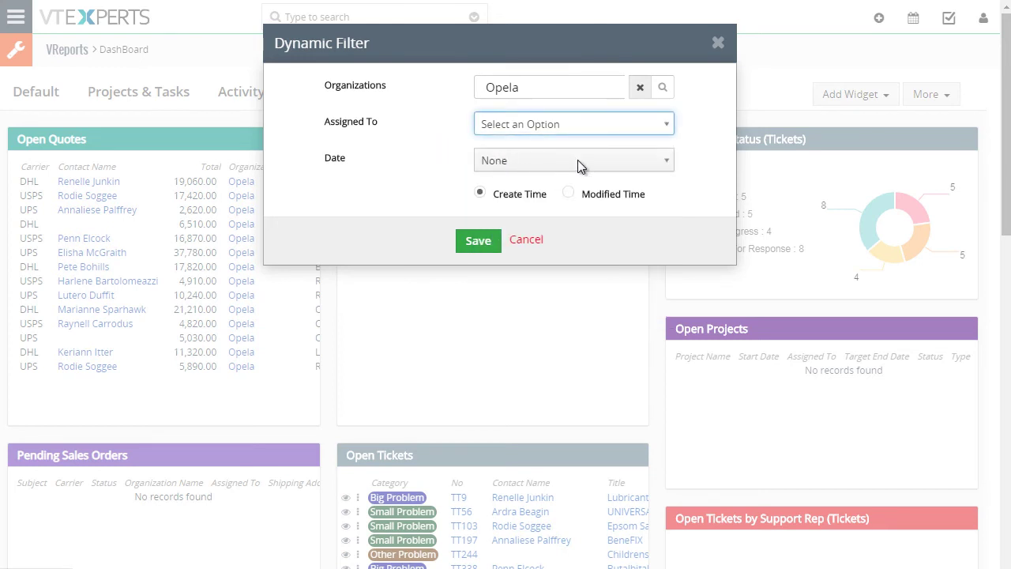
click(533, 163)
click(440, 146)
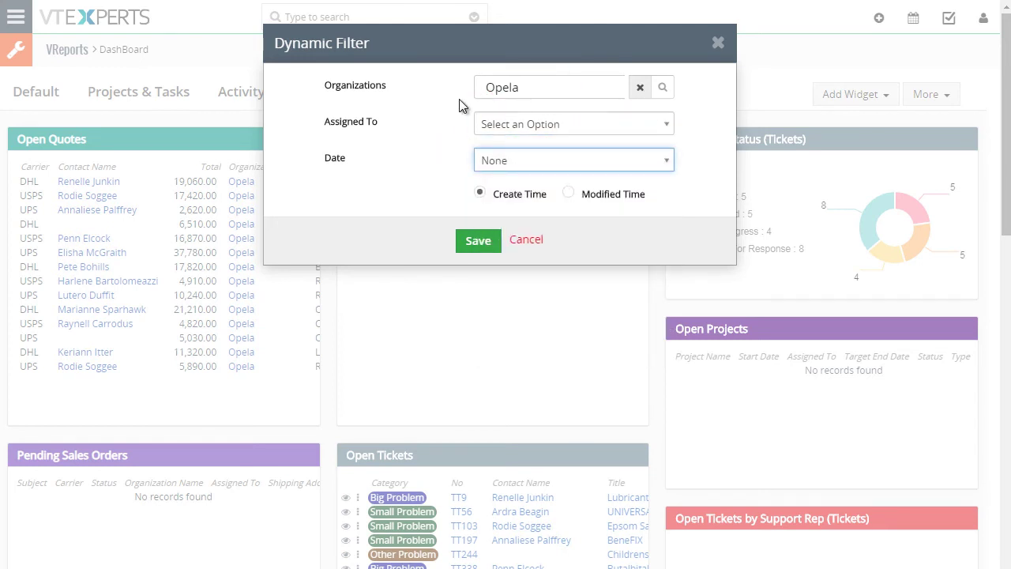
click(640, 87)
click(476, 241)
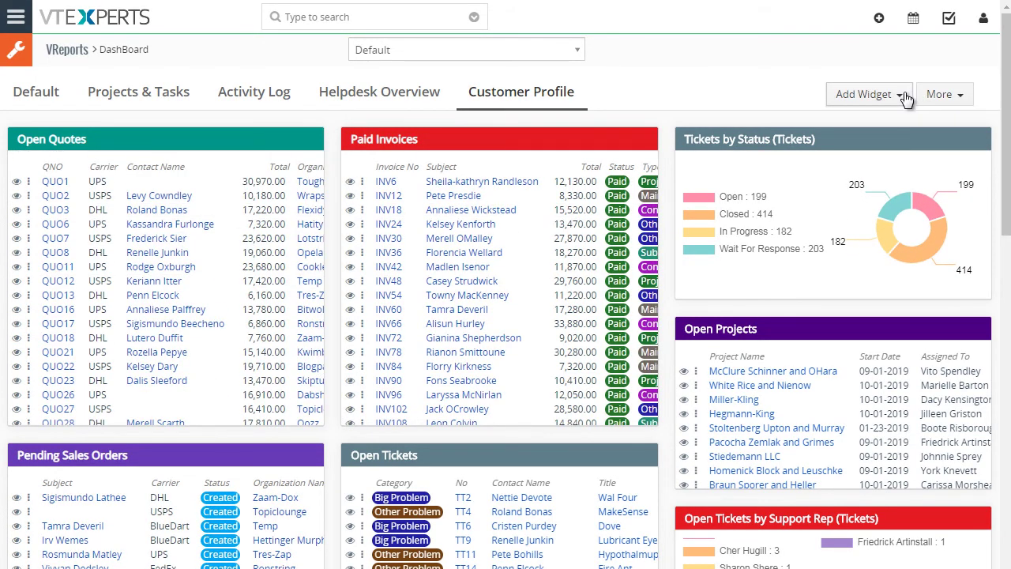
Step: Set the Dynamic Filter's organization to Bitwolf, save it, and check the Organization Name column in Open Quotes
click(940, 94)
click(908, 146)
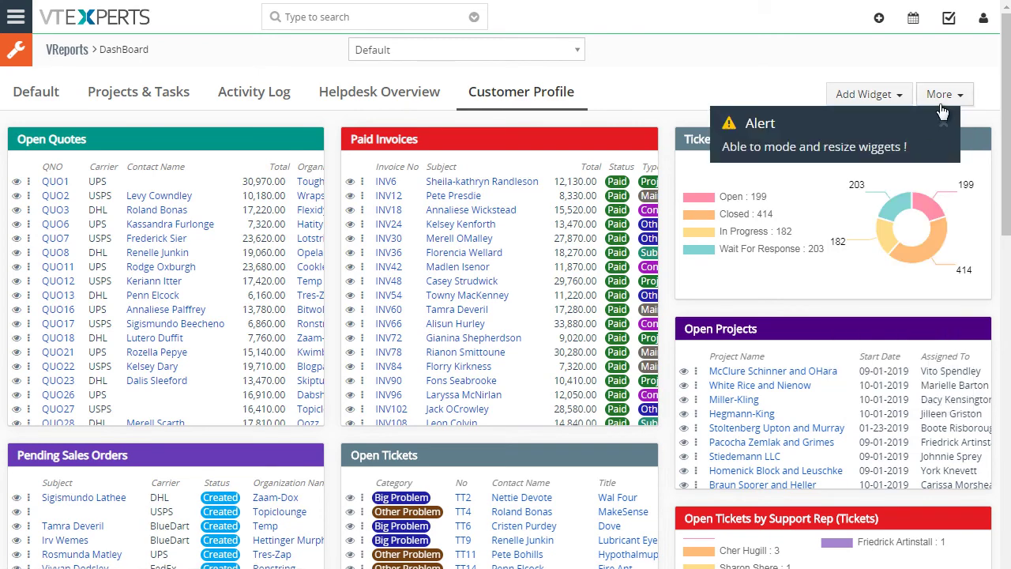
click(942, 98)
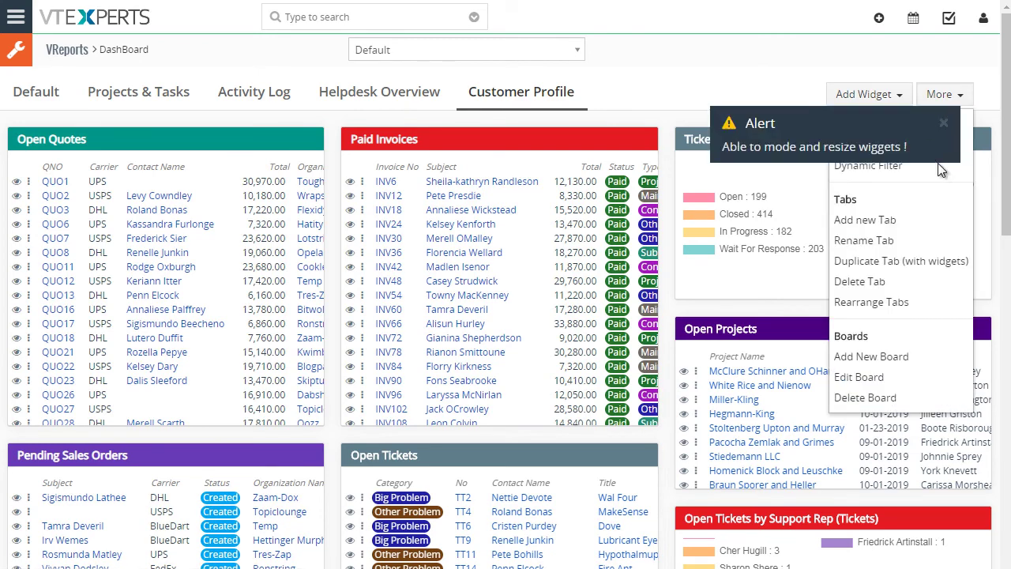
click(883, 174)
click(663, 88)
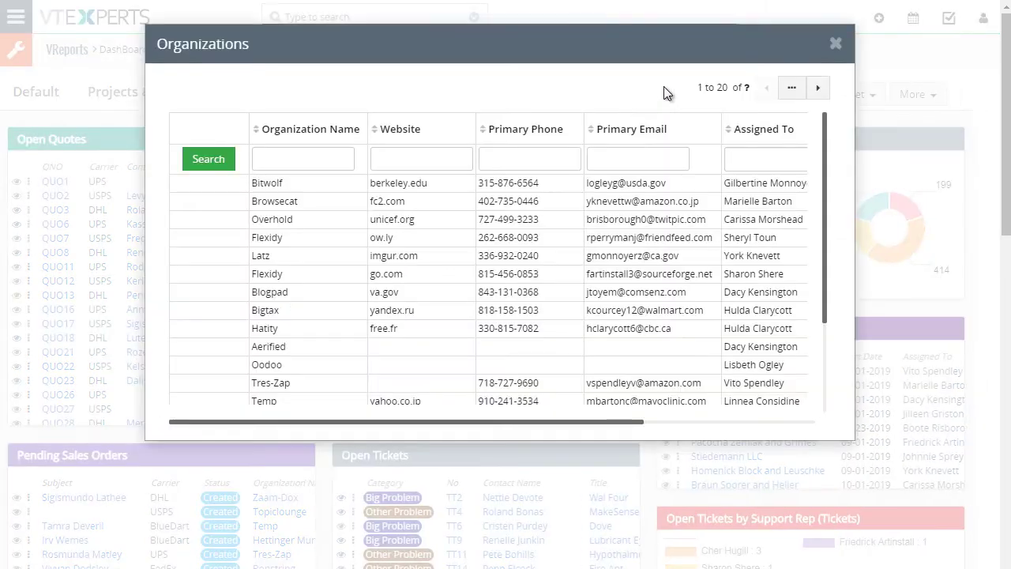
click(267, 183)
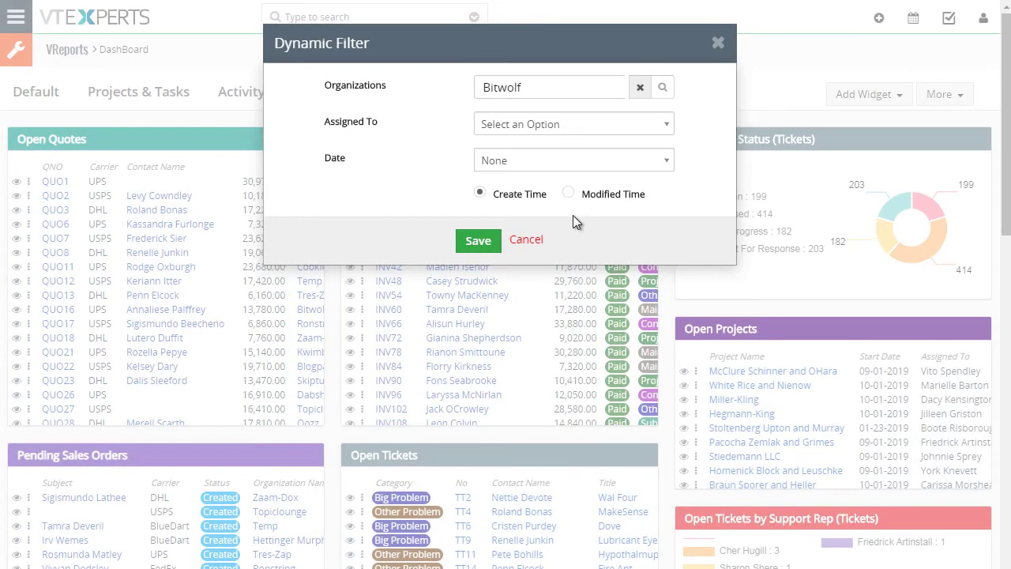
click(478, 240)
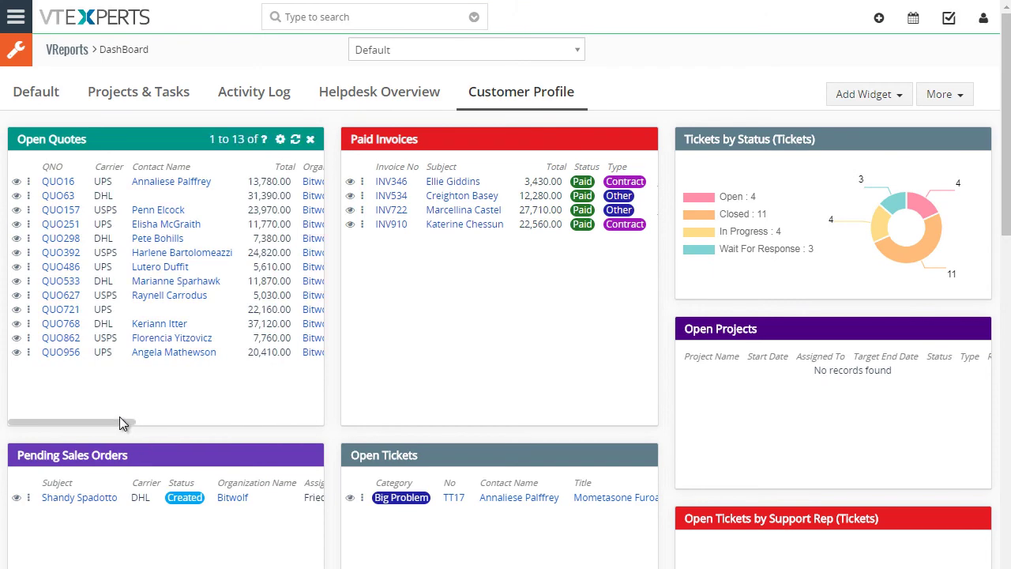
drag(126, 422, 165, 422)
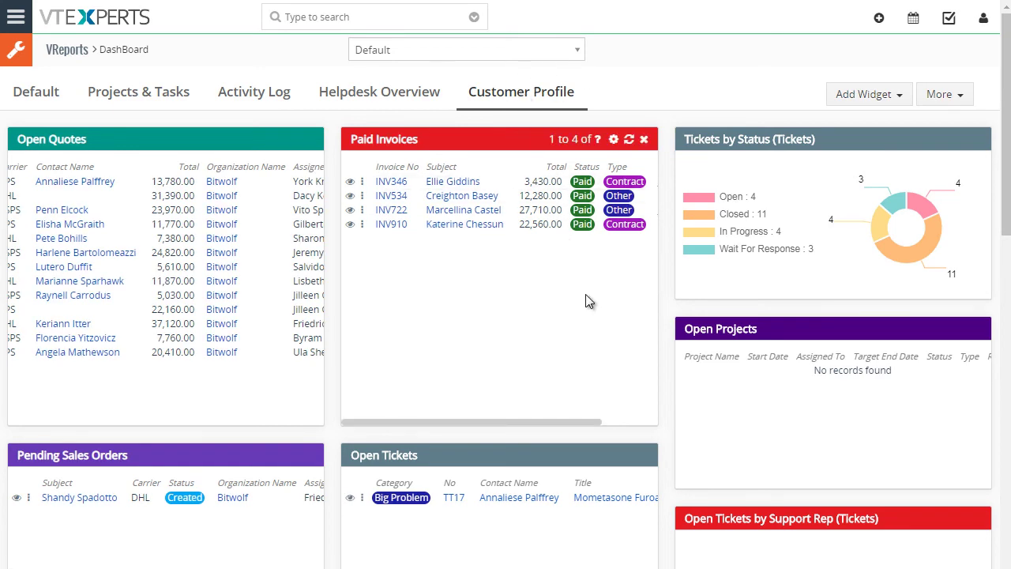
Step: Limit the Paid Invoices Mini List to records assigned to the second user in the Assigned To list, and save
click(615, 140)
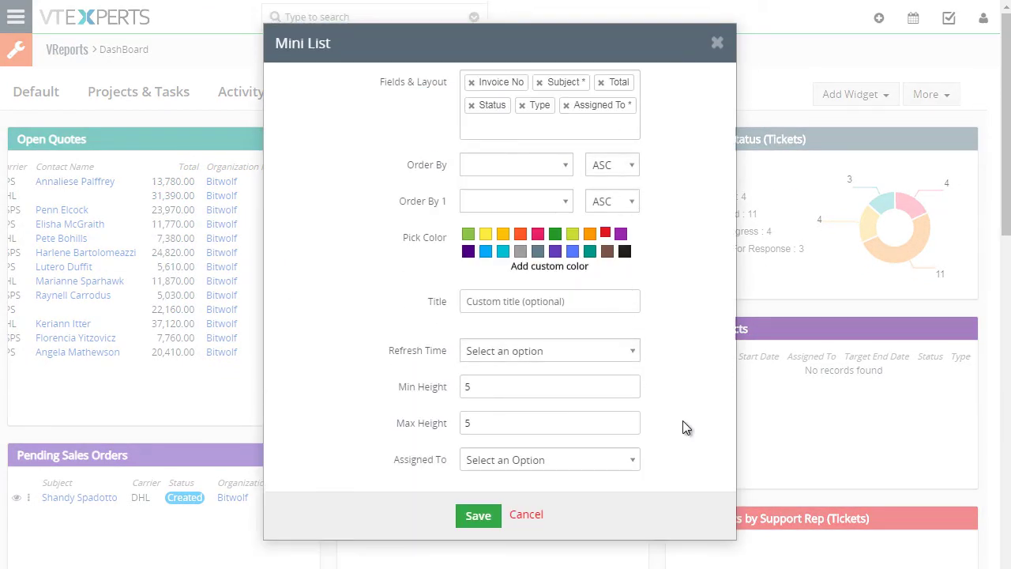
click(593, 459)
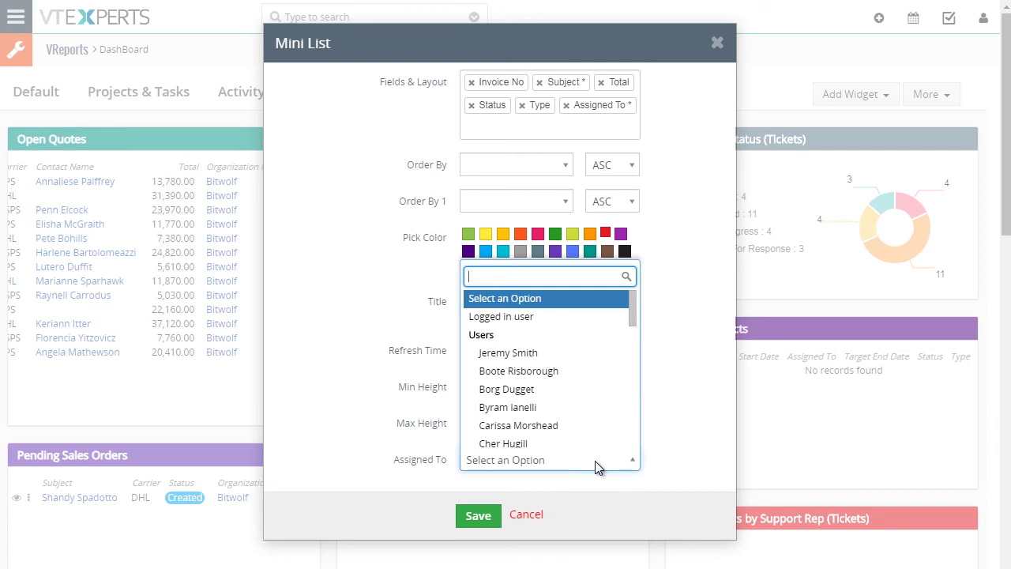
click(549, 371)
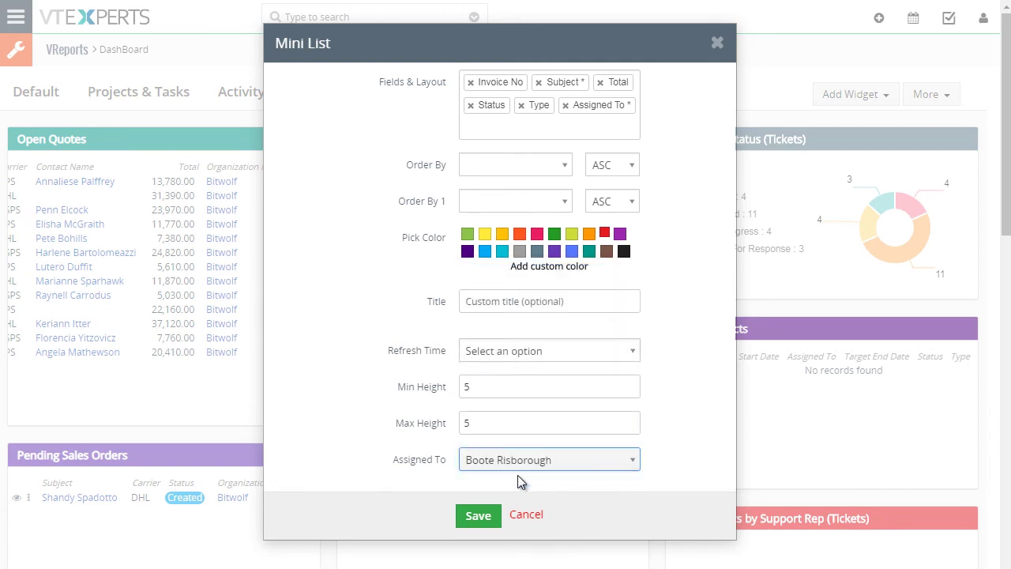
click(478, 515)
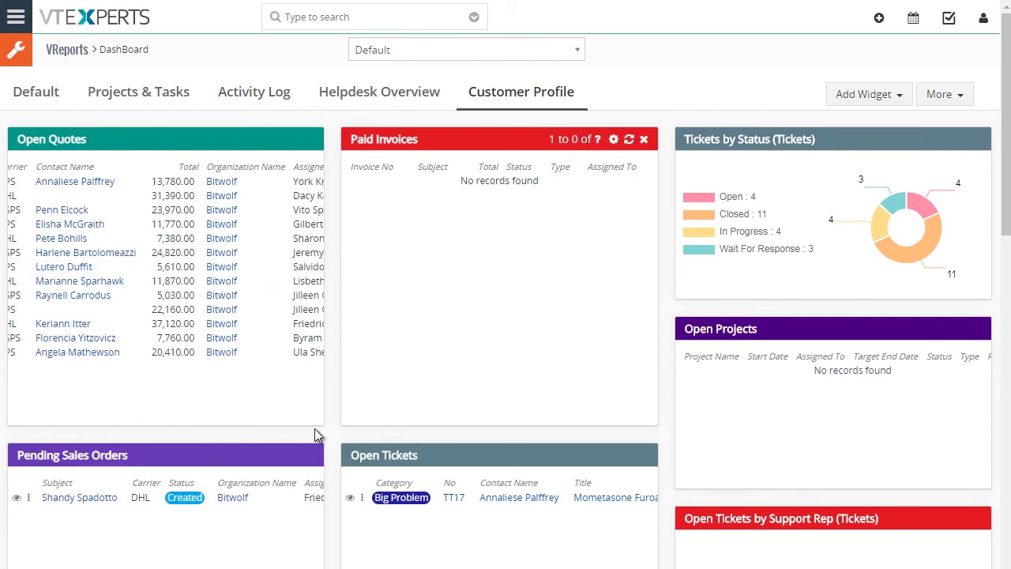
Step: Look at the Assigned To choices in the Open Tickets Mini List settings, including Logged in user, and cancel the settings
scroll(533, 425, down, 1)
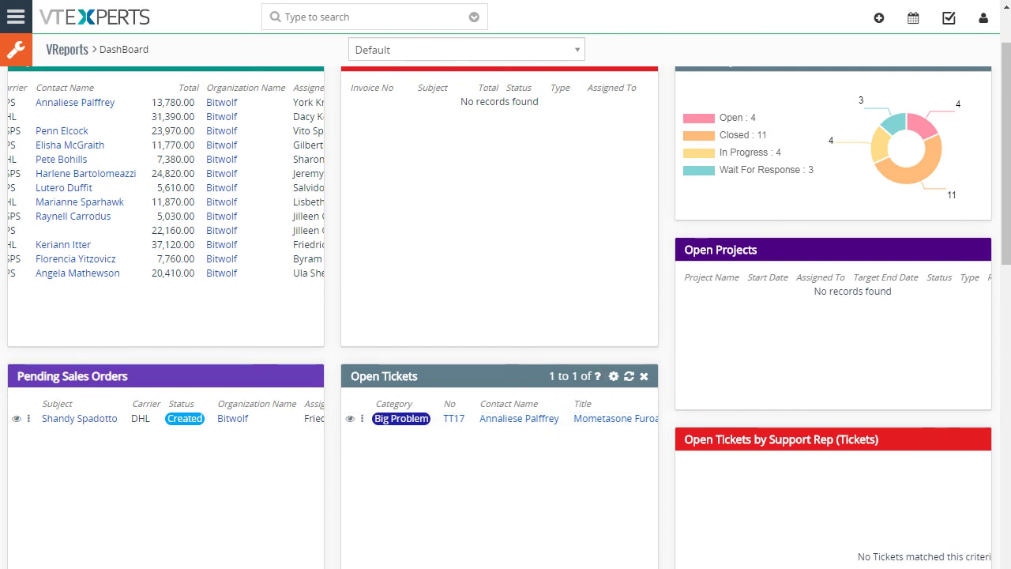
click(609, 372)
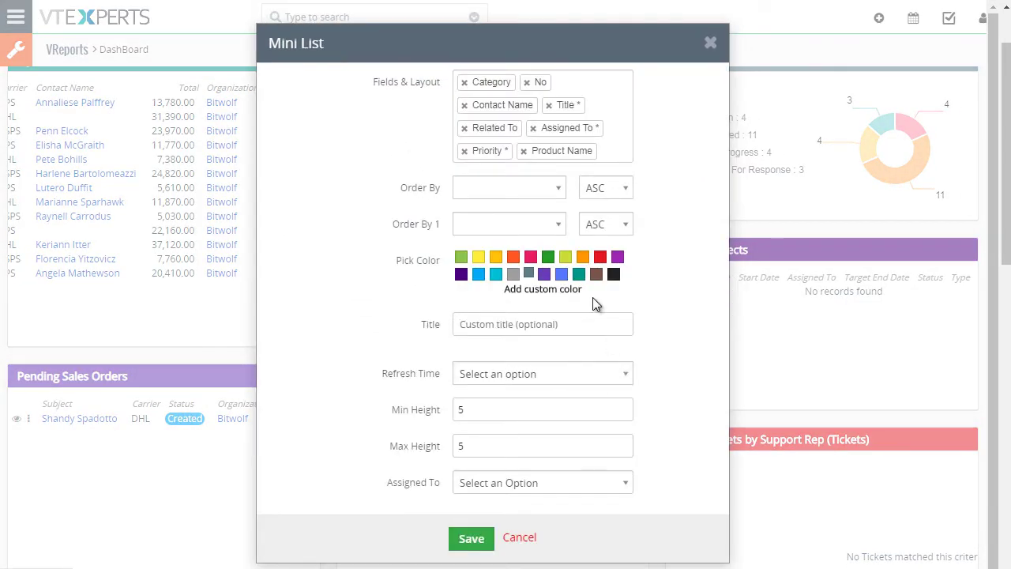
click(509, 483)
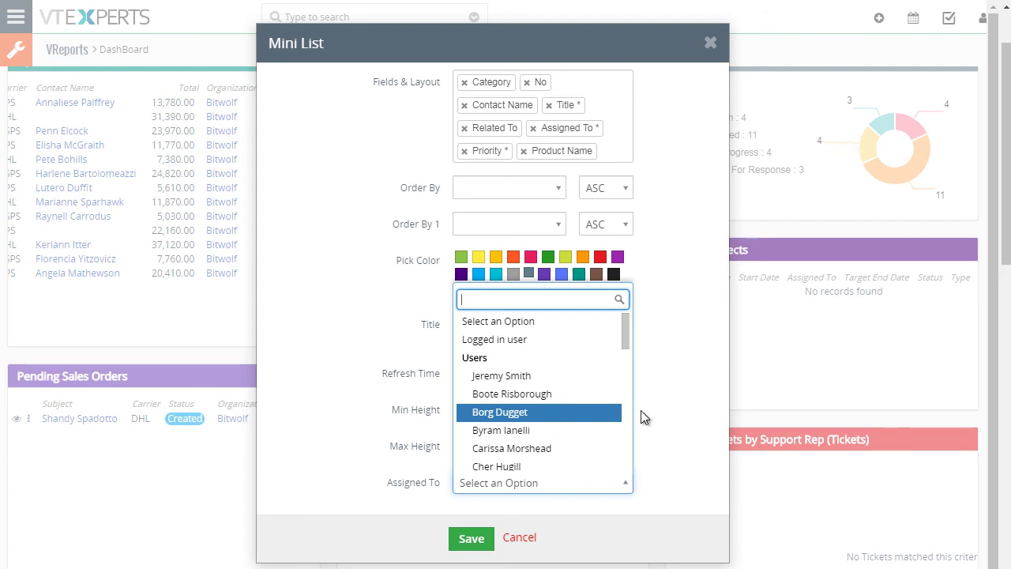
click(673, 415)
click(605, 481)
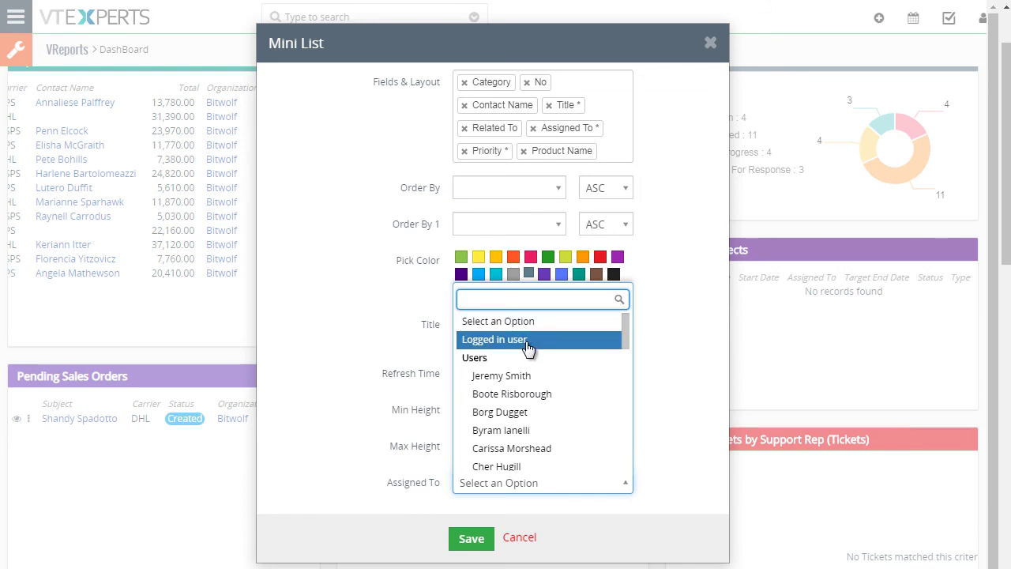
click(398, 339)
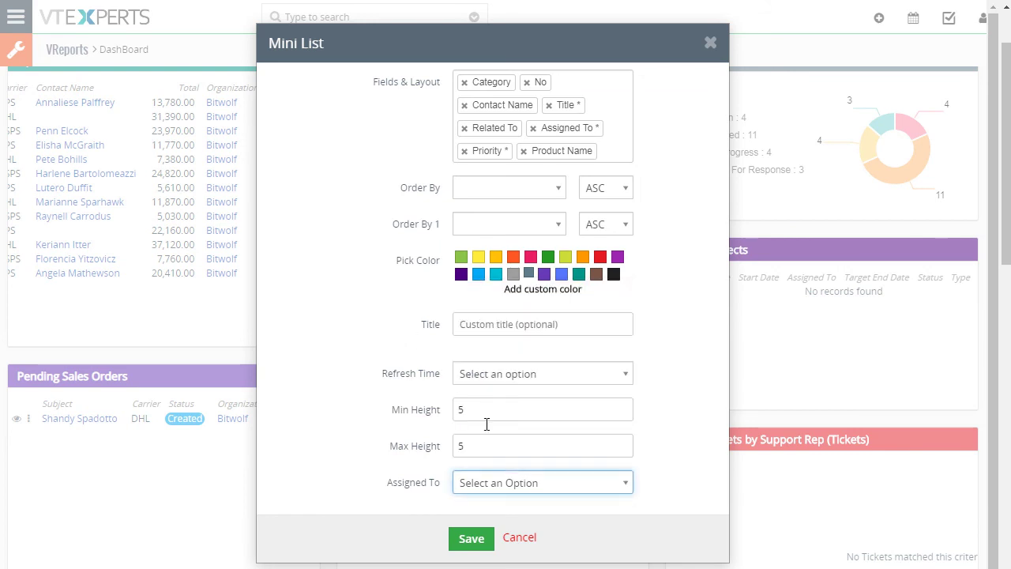
click(520, 539)
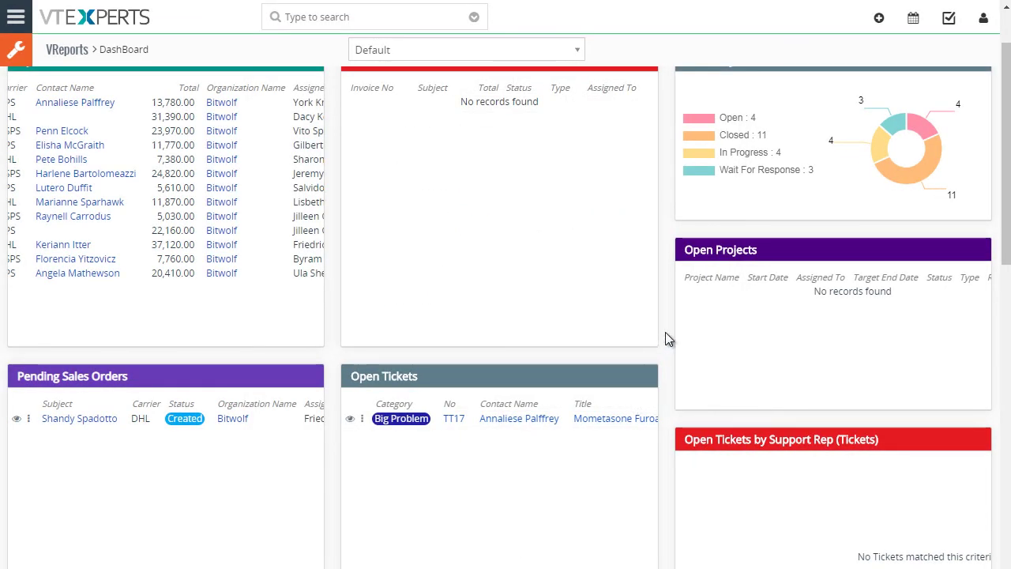
Step: Look at the Operations board's Share To setting for users and roles in Edit Board, and cancel the edit
scroll(666, 338, up, 1)
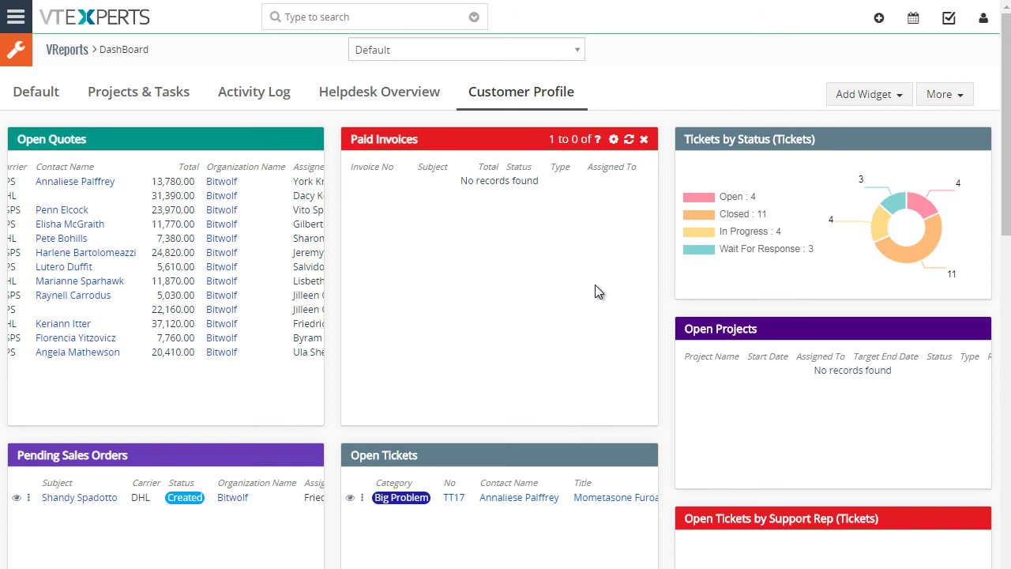
click(965, 94)
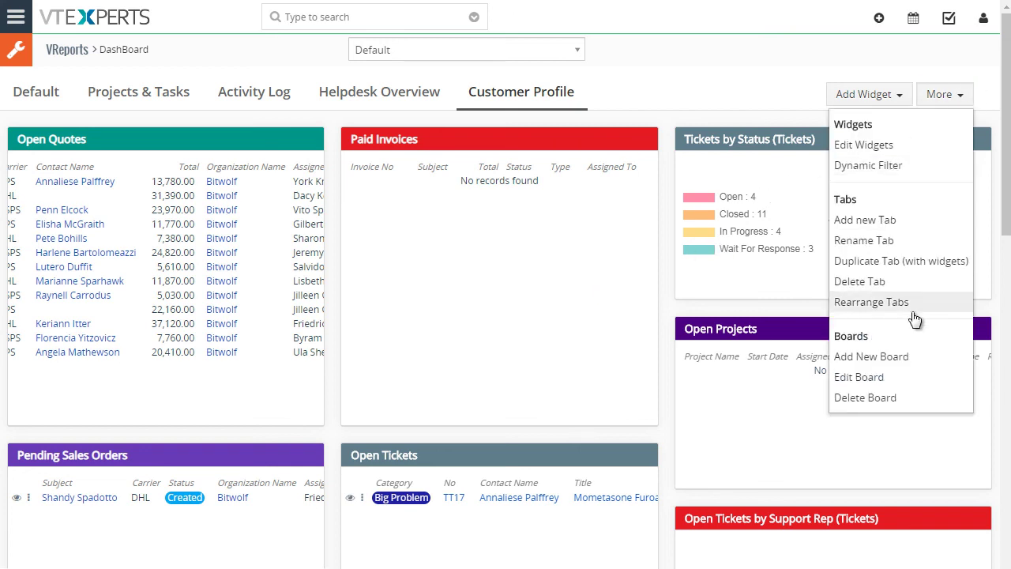
click(876, 377)
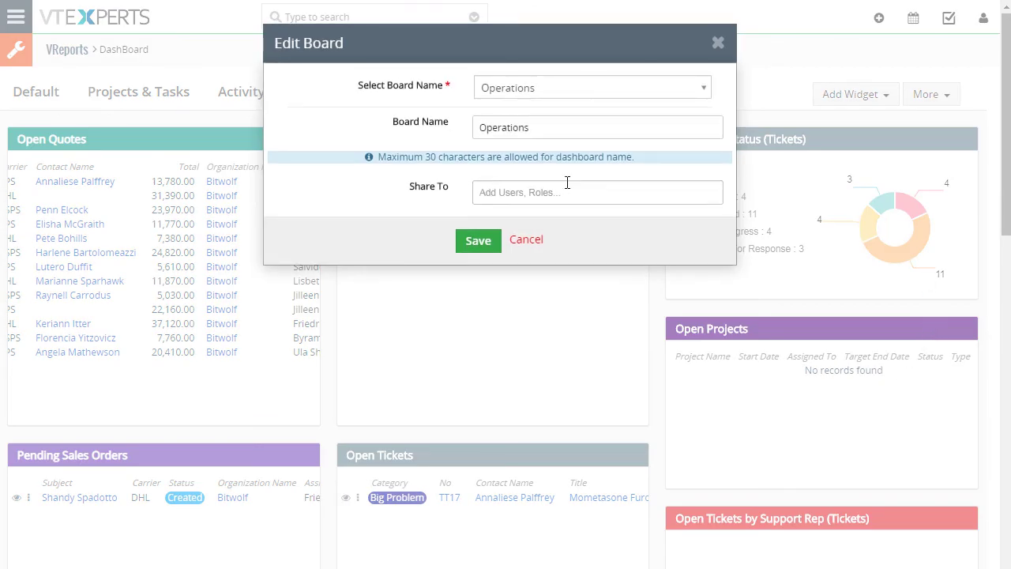
click(555, 195)
click(536, 222)
click(535, 241)
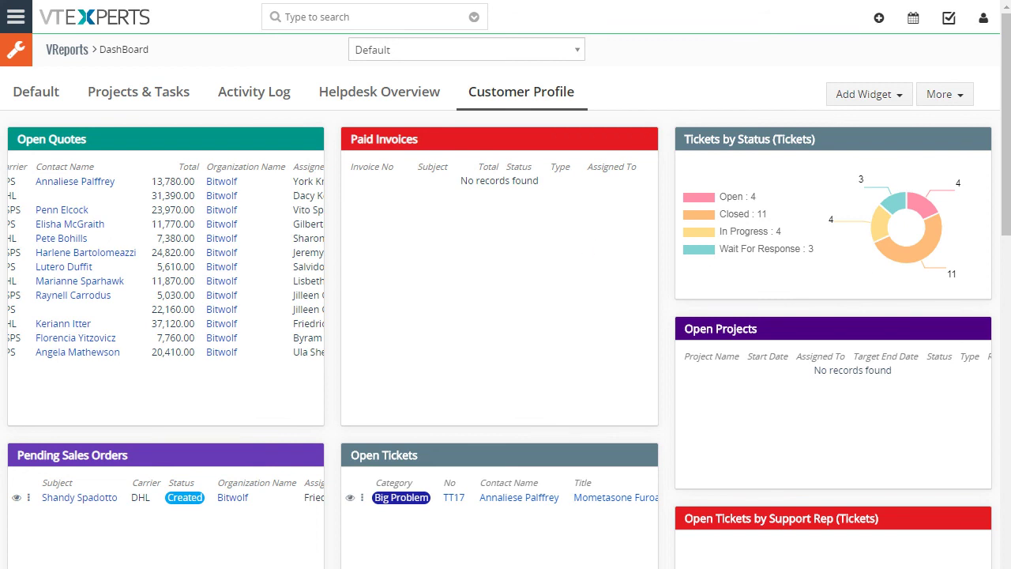
Step: Switch to the Operations board and look over its invoice charts and year-over-year comparison
mouse_move(160, 423)
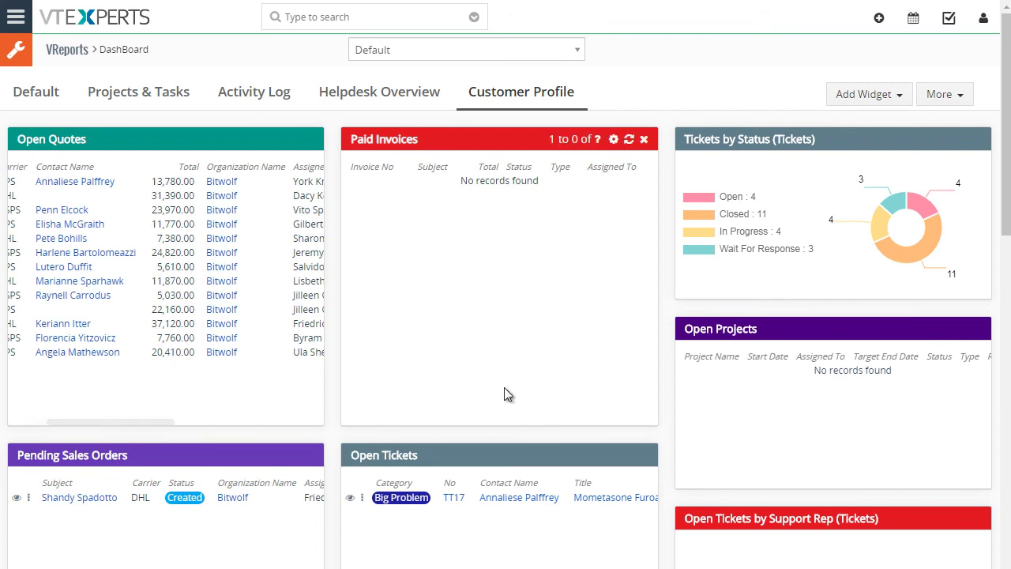
click(439, 45)
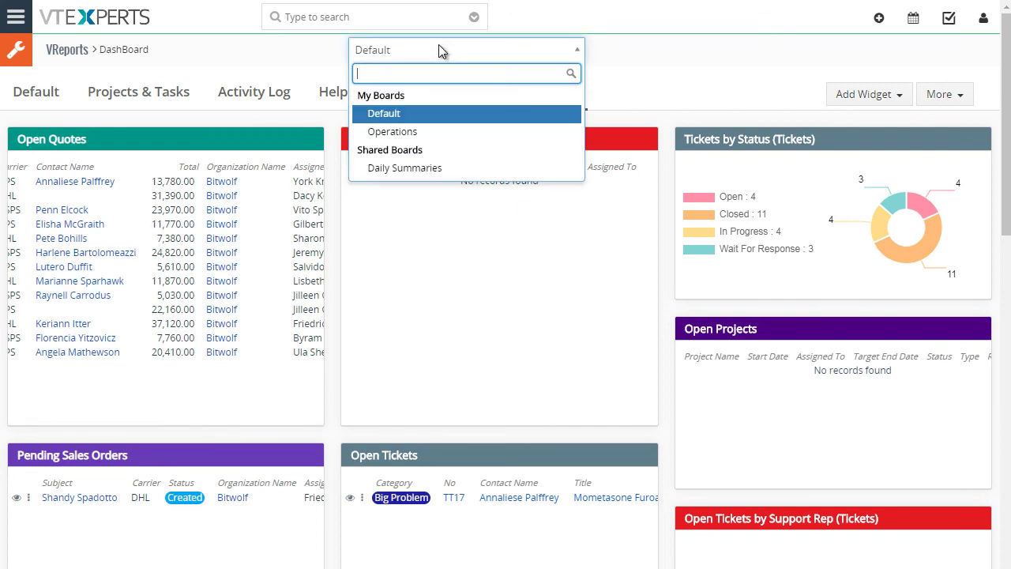
click(387, 129)
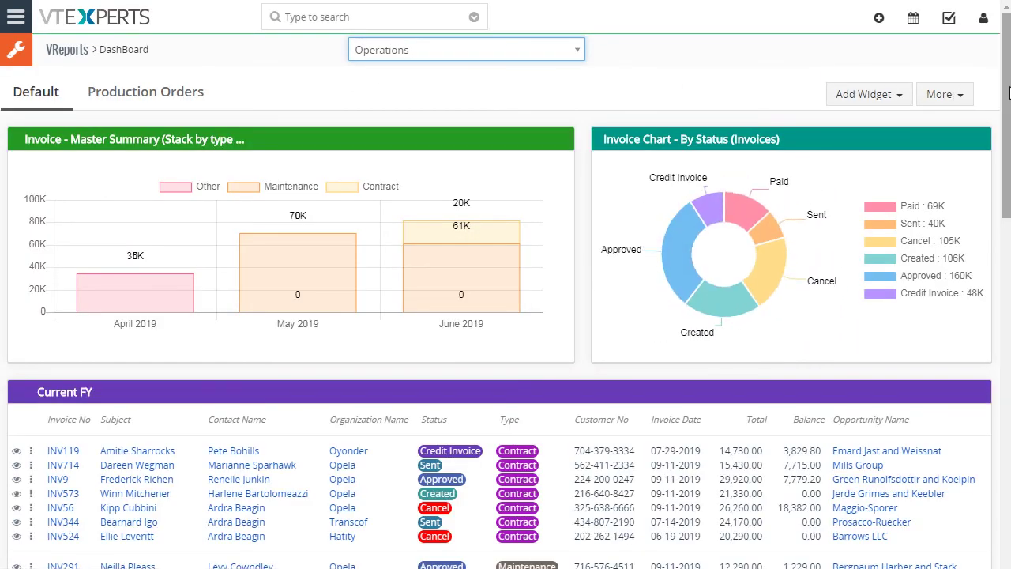
drag(1008, 143, 1008, 270)
scroll(1007, 269, down, 3)
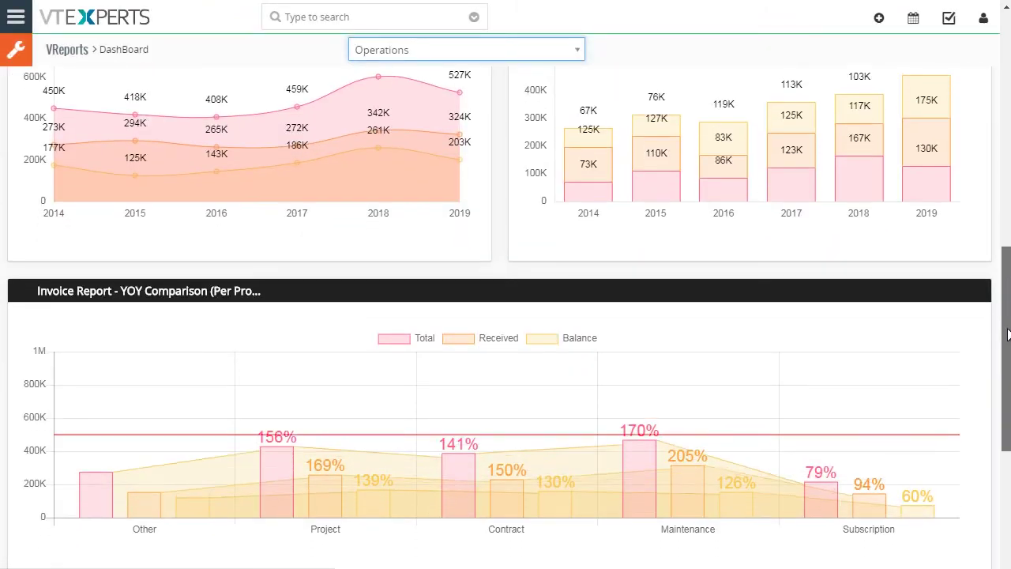
scroll(521, 177, up, 7)
scroll(521, 181, up, 1)
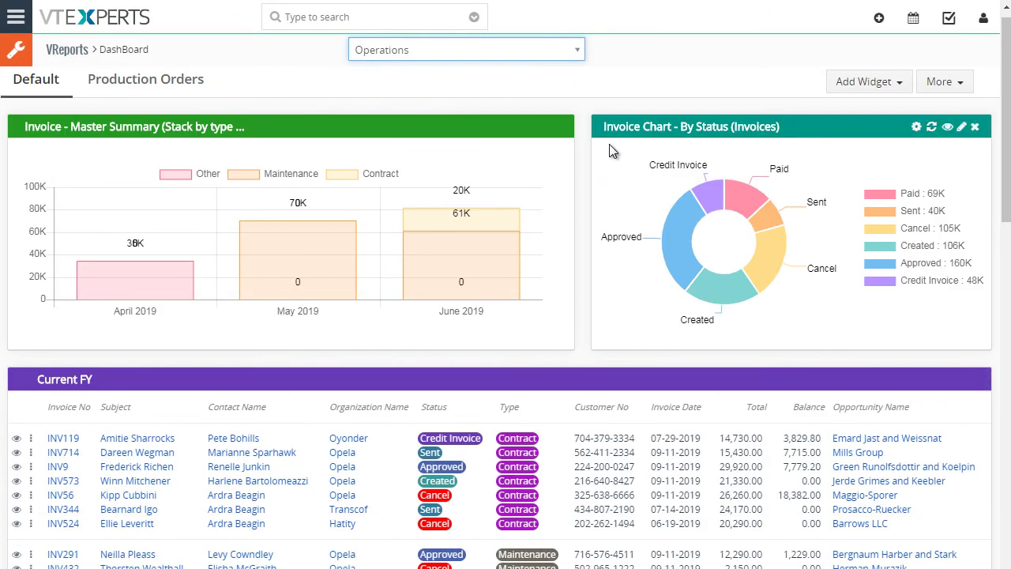
Step: Look at the Production Orders tab and its widget, tab and board options, and switch back to the Default board
click(471, 50)
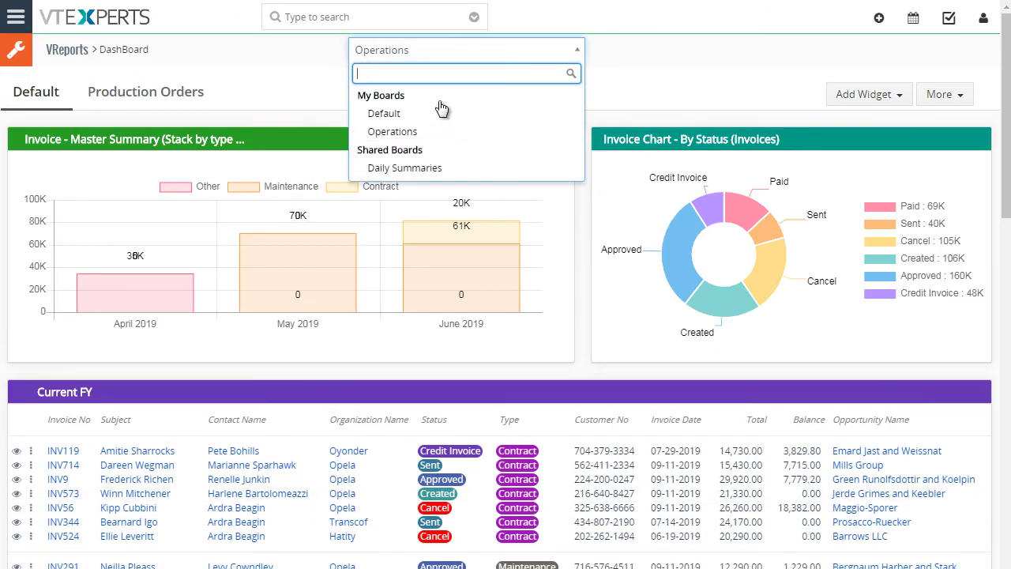
click(149, 94)
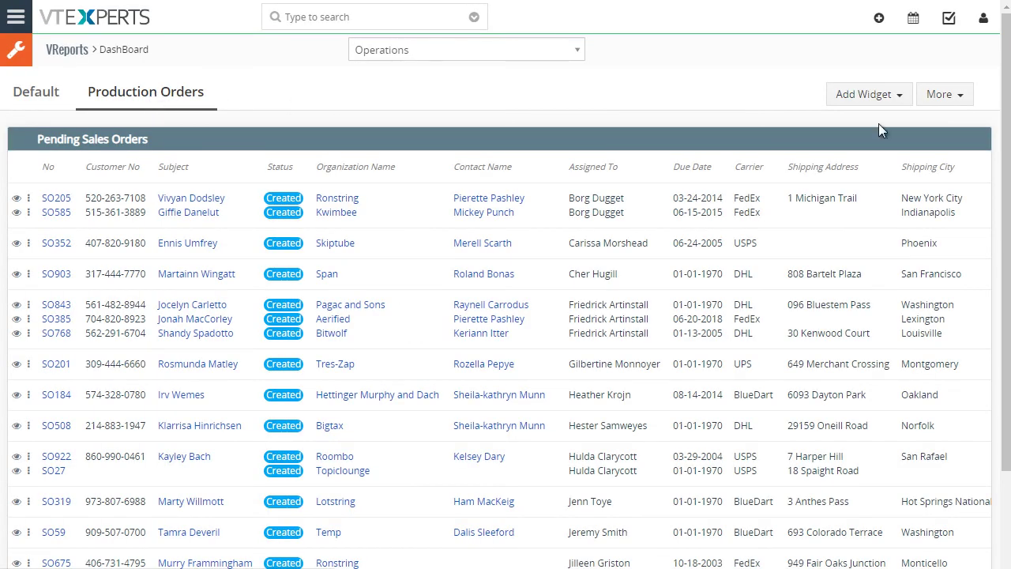
click(939, 99)
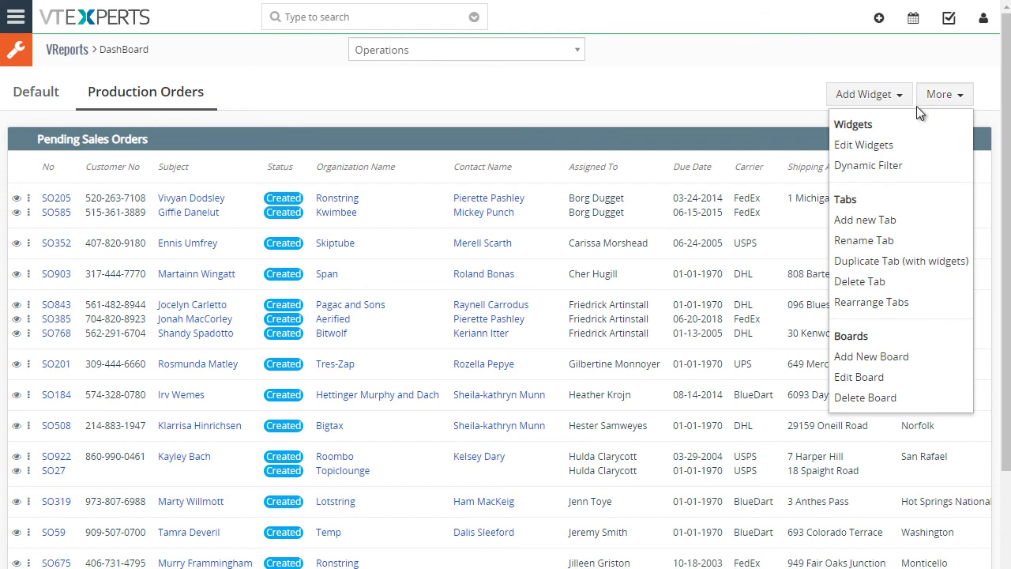
click(445, 50)
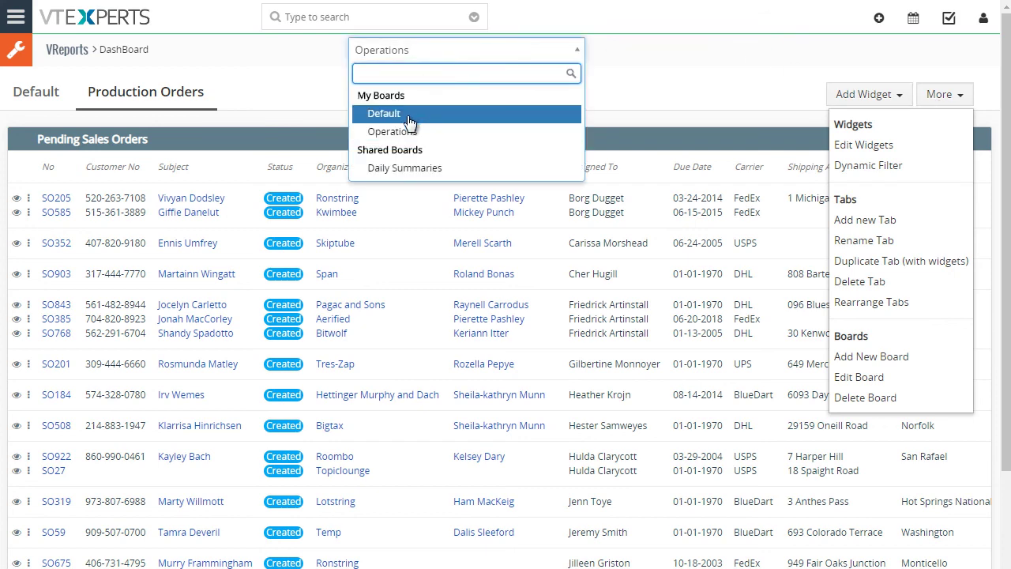
click(389, 111)
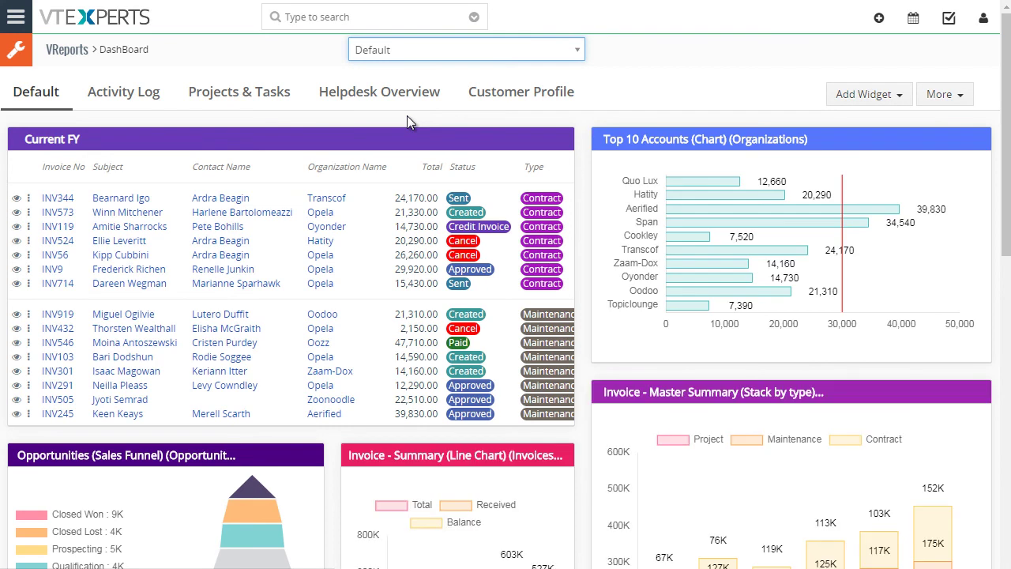